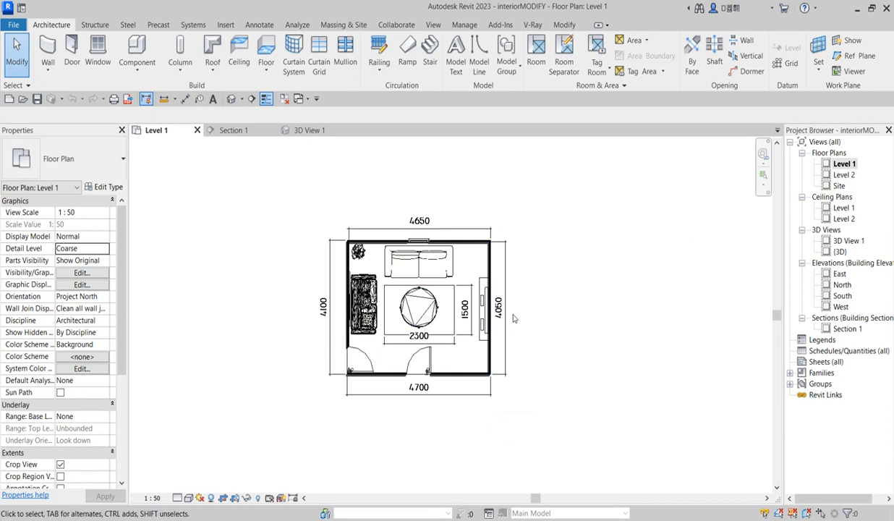
# Open camera view 3D View 1 and enlarge its crop region upward and to both sides to show the door, both sofas and the window
pyautogui.scroll(3, 481, 290)
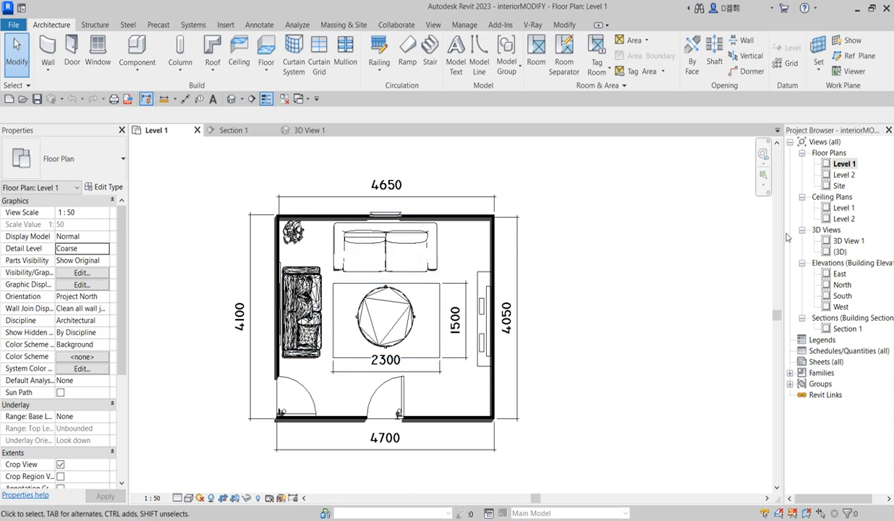
pyautogui.doubleClick(852, 242)
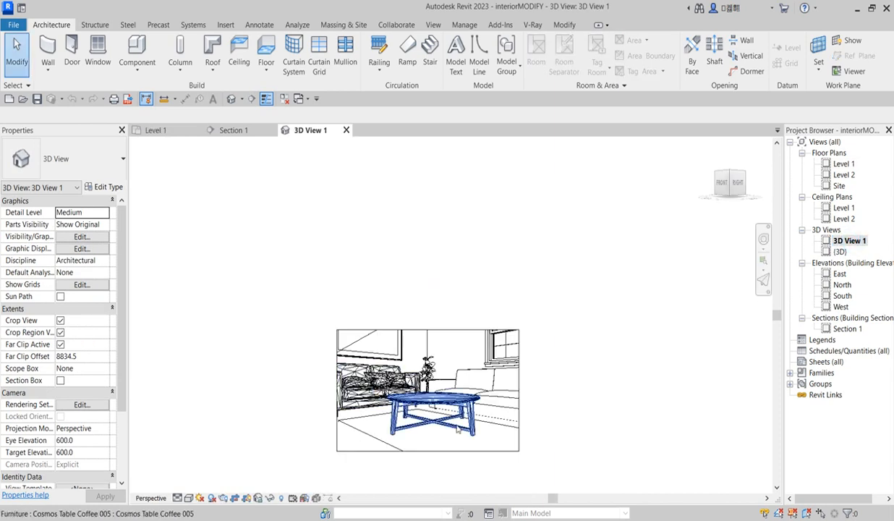
pyautogui.scroll(2, 491, 443)
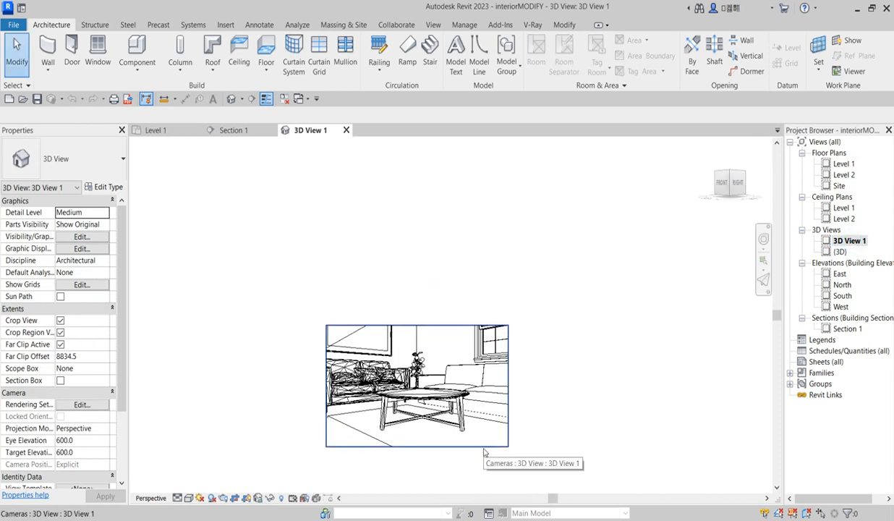
pyautogui.click(484, 447)
pyautogui.scroll(2, 358, 383)
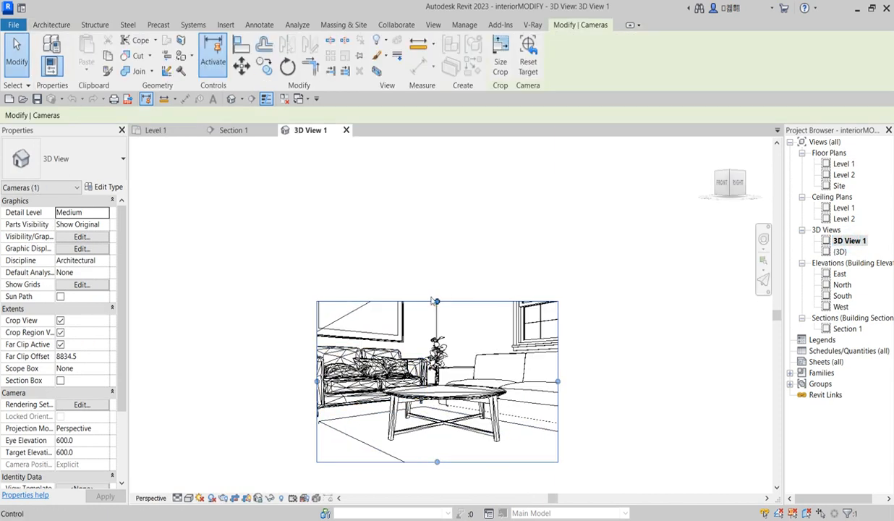
pyautogui.moveTo(437, 301); pyautogui.dragTo(437, 209)
pyautogui.moveTo(345, 327); pyautogui.dragTo(281, 332)
pyautogui.moveTo(528, 327); pyautogui.dragTo(623, 326)
pyautogui.moveTo(279, 326); pyautogui.dragTo(256, 326)
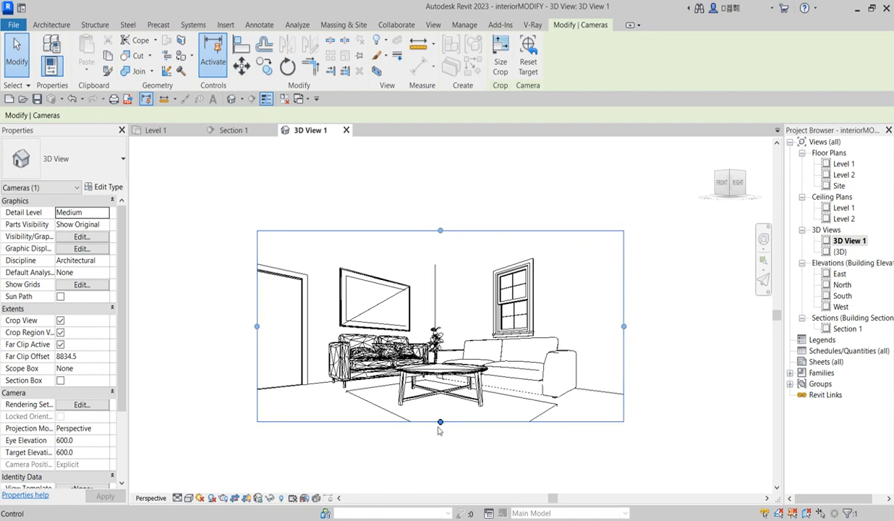
pyautogui.moveTo(439, 424); pyautogui.dragTo(439, 415)
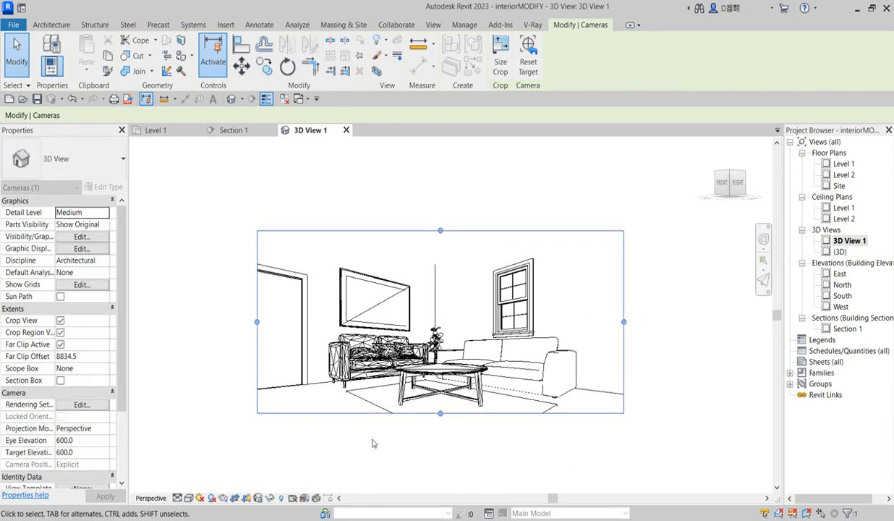
# Set the camera's eye elevation and target elevation to 900
pyautogui.click(95, 443)
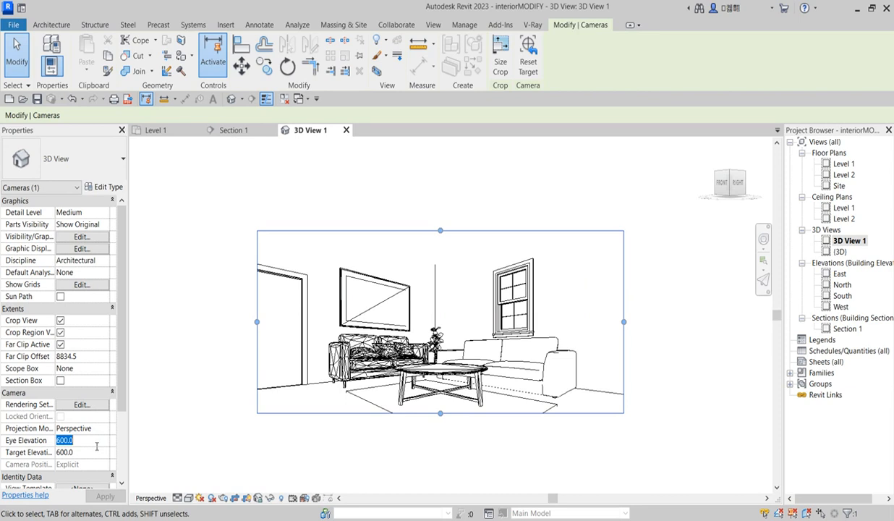
pyautogui.write('90')
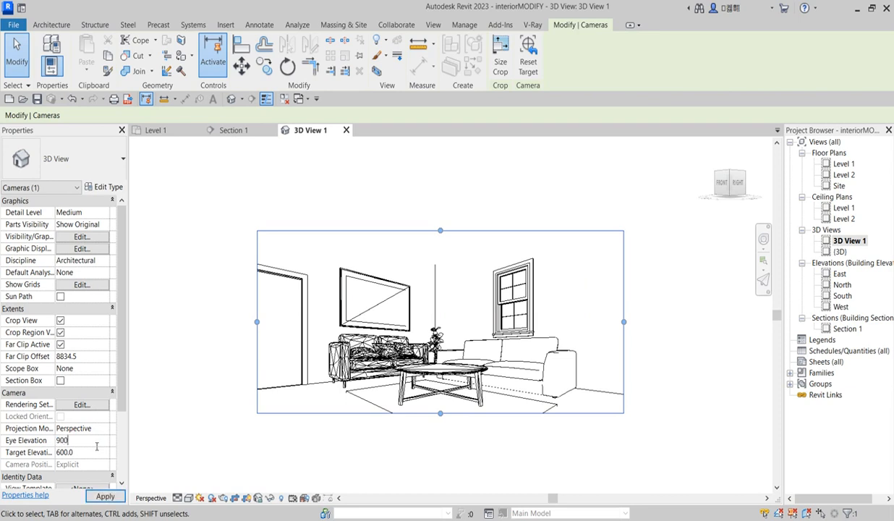
pyautogui.write('0')
pyautogui.click(89, 451)
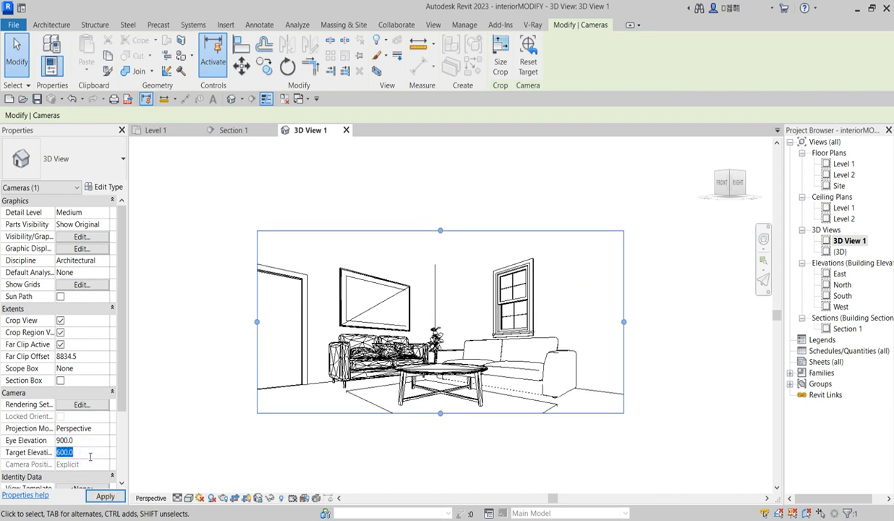
pyautogui.write('900')
pyautogui.press('Return')
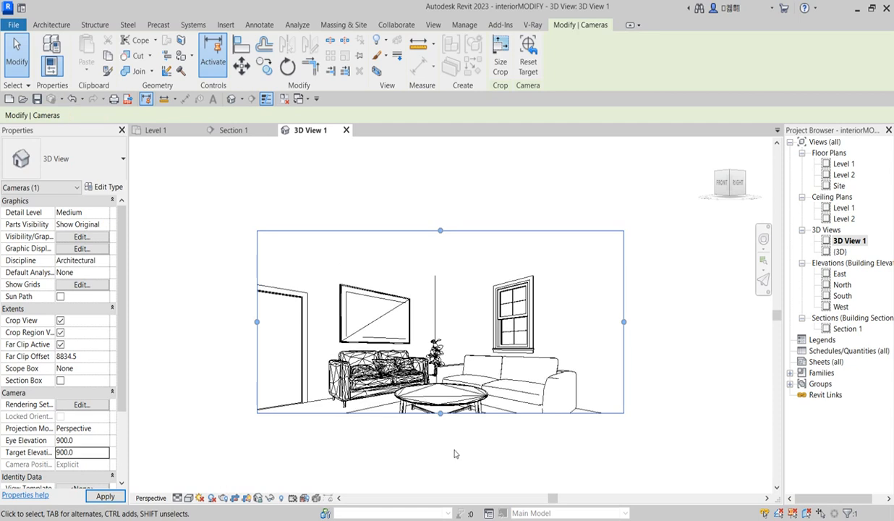
# Extend the crop region's lower edge below the coffee table and lower its upper edge slightly
pyautogui.moveTo(439, 413); pyautogui.dragTo(439, 454)
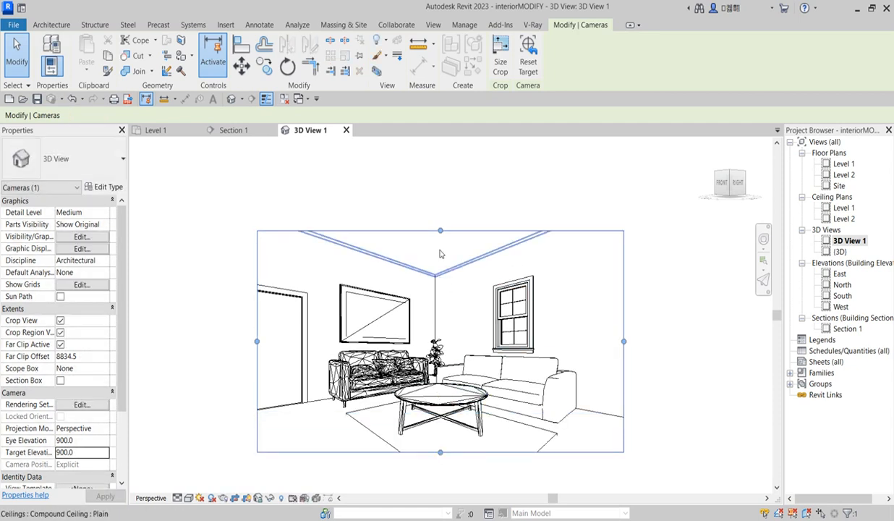
pyautogui.moveTo(439, 230); pyautogui.dragTo(440, 250)
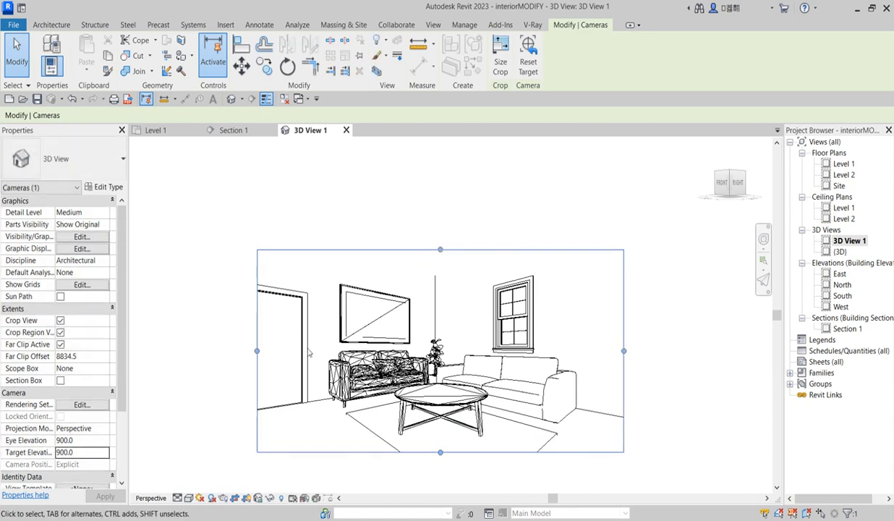
pyautogui.click(567, 186)
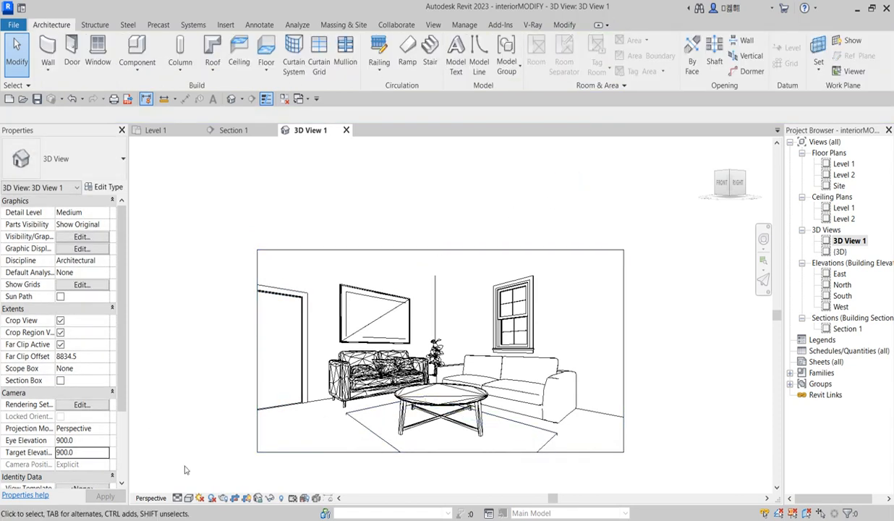
# Switch the camera view's visual style to Realistic so the materials and textures are displayed
pyautogui.click(199, 497)
pyautogui.click(211, 485)
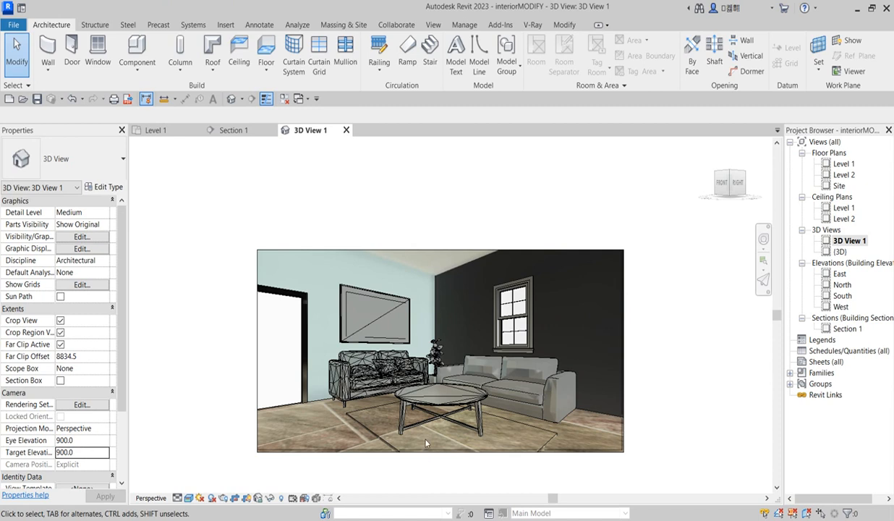
pyautogui.scroll(2, 463, 441)
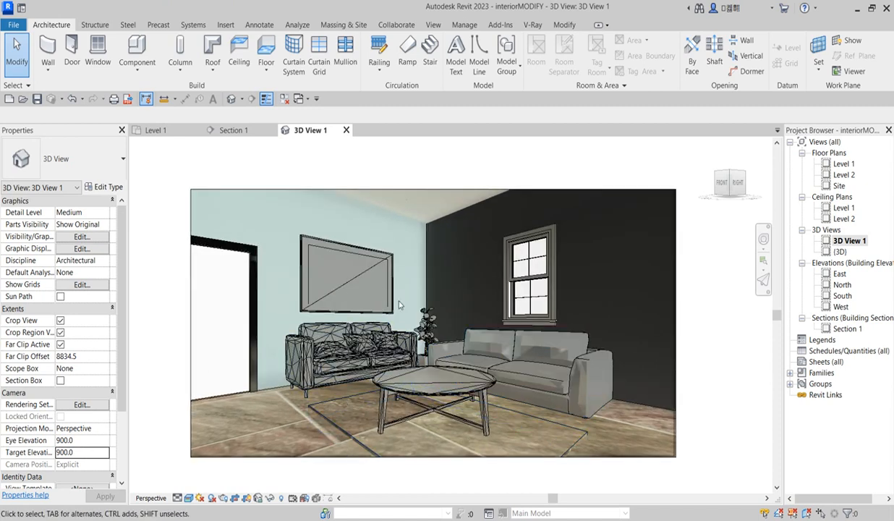
pyautogui.scroll(-2, 405, 257)
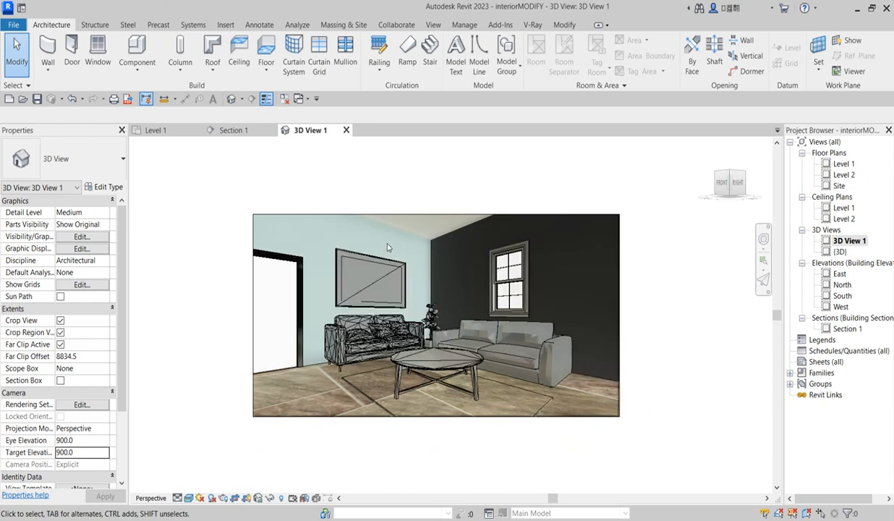
# Adjust the crop region's height, ending its lower edge just beneath the coffee table legs and keeping a strip of ceiling along its upper edge
pyautogui.click(428, 215)
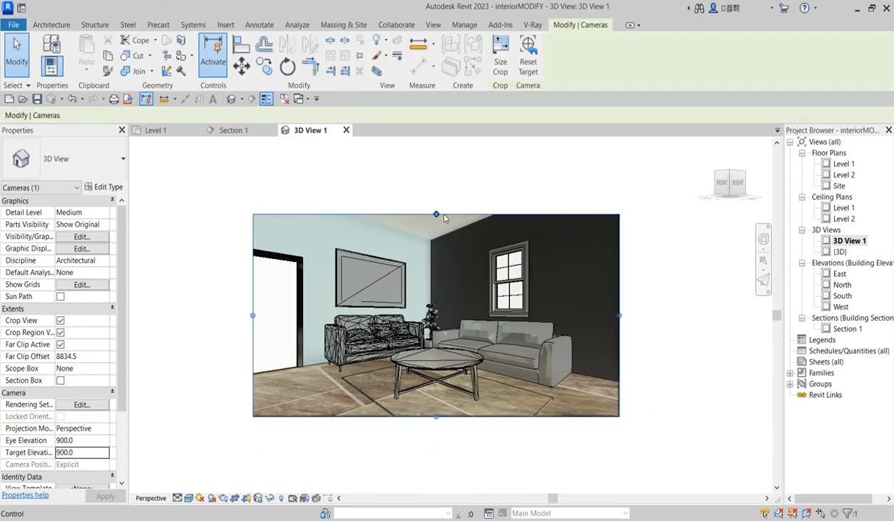
pyautogui.moveTo(436, 215); pyautogui.dragTo(439, 238)
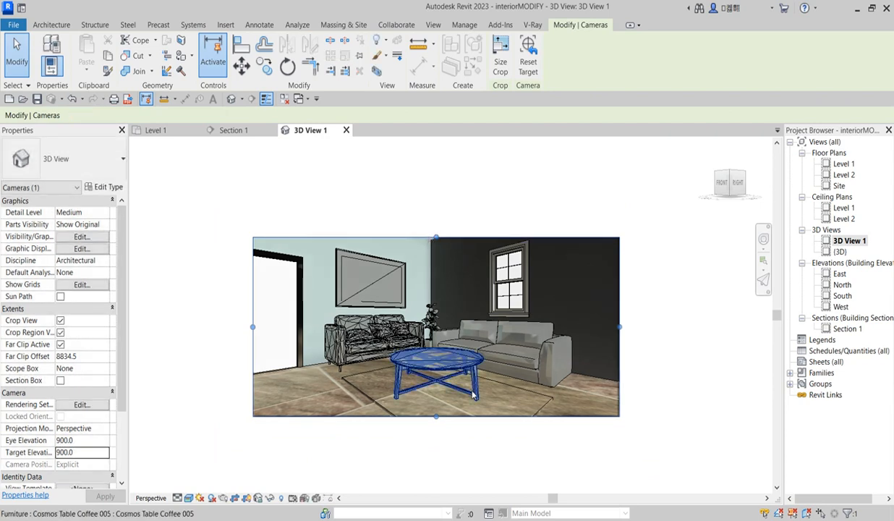
pyautogui.moveTo(437, 420); pyautogui.dragTo(425, 401)
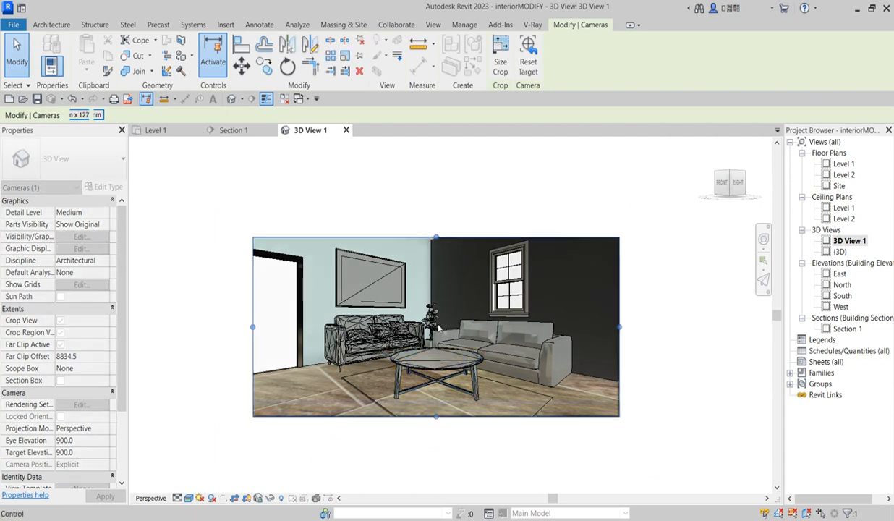
pyautogui.moveTo(435, 237); pyautogui.dragTo(440, 217)
pyautogui.click(653, 297)
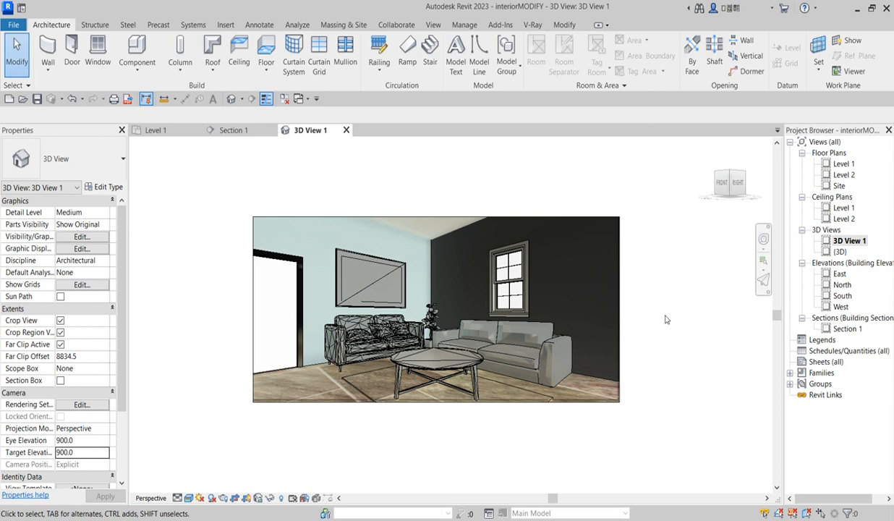
# In the Level 1 floor plan, start an in-place model in the Casework category and accept its default name
pyautogui.doubleClick(843, 164)
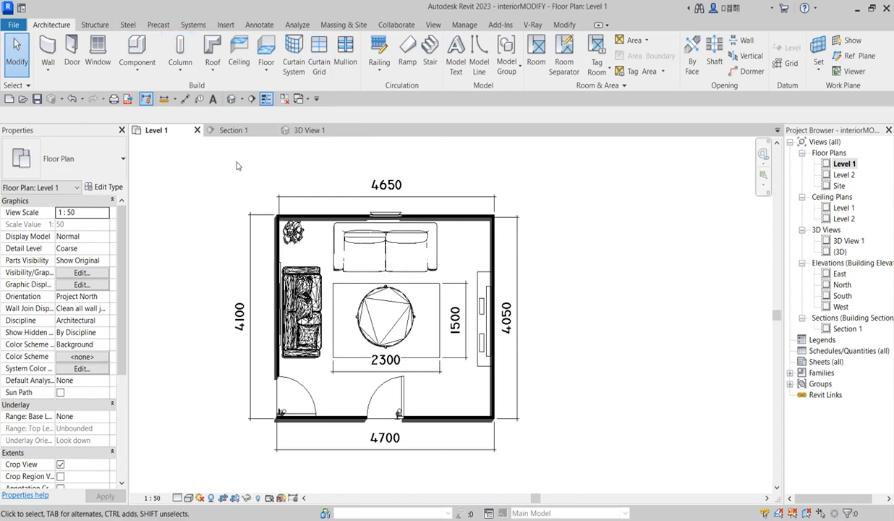
pyautogui.click(137, 71)
pyautogui.click(145, 118)
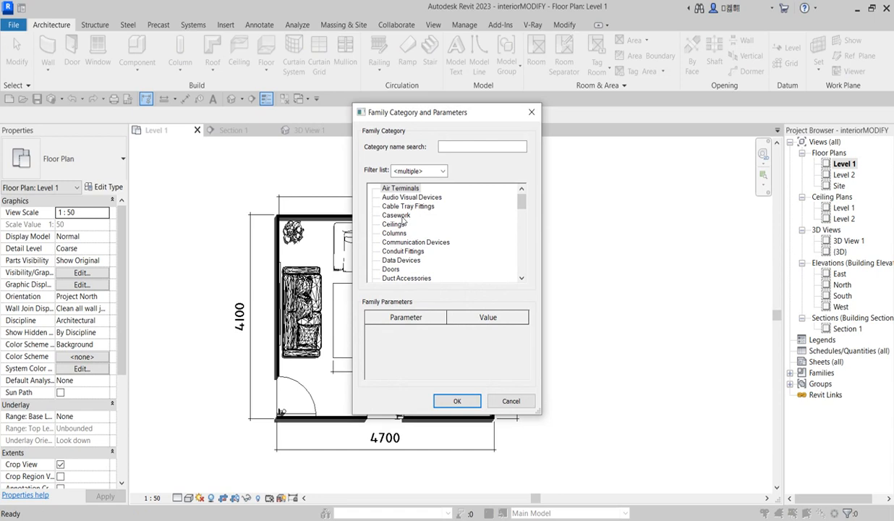
pyautogui.click(398, 215)
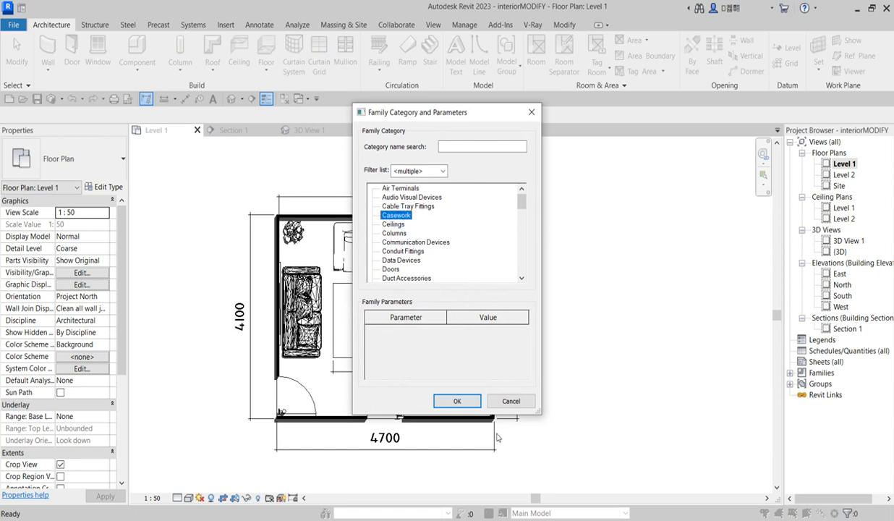
pyautogui.click(457, 402)
pyautogui.click(446, 289)
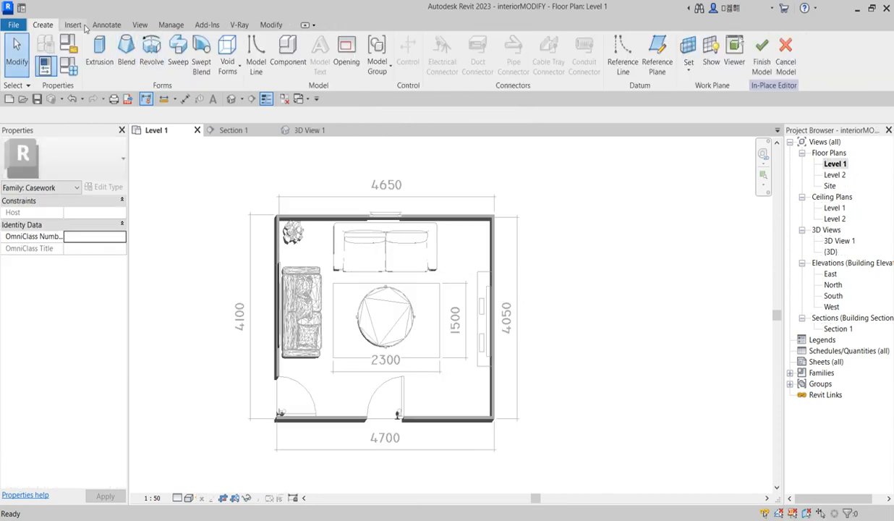
# Create a sweep and sketch its path as a rectangle along the room's inner wall faces, corner to opposite corner
pyautogui.click(178, 58)
pyautogui.click(556, 46)
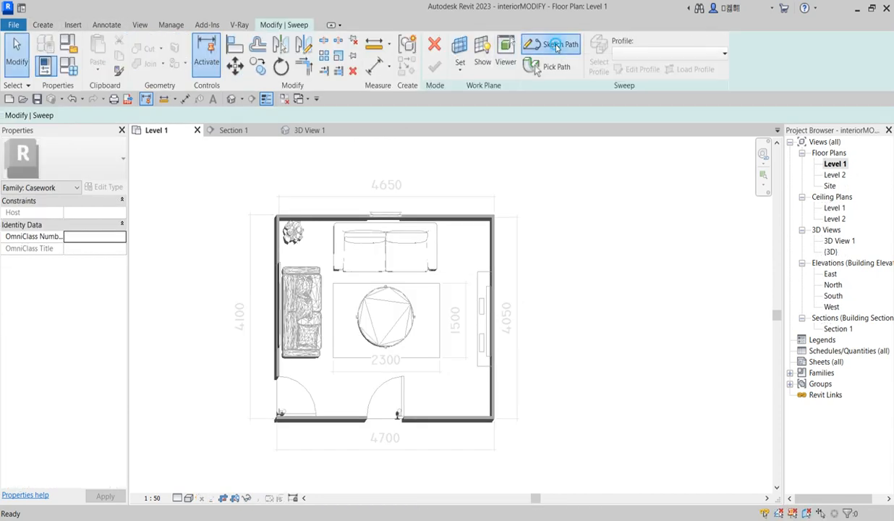
pyautogui.click(469, 42)
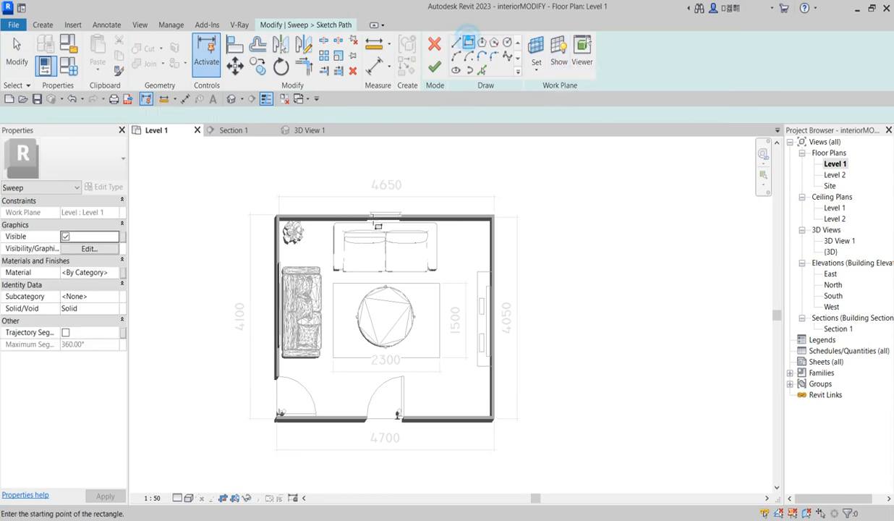
pyautogui.click(283, 219)
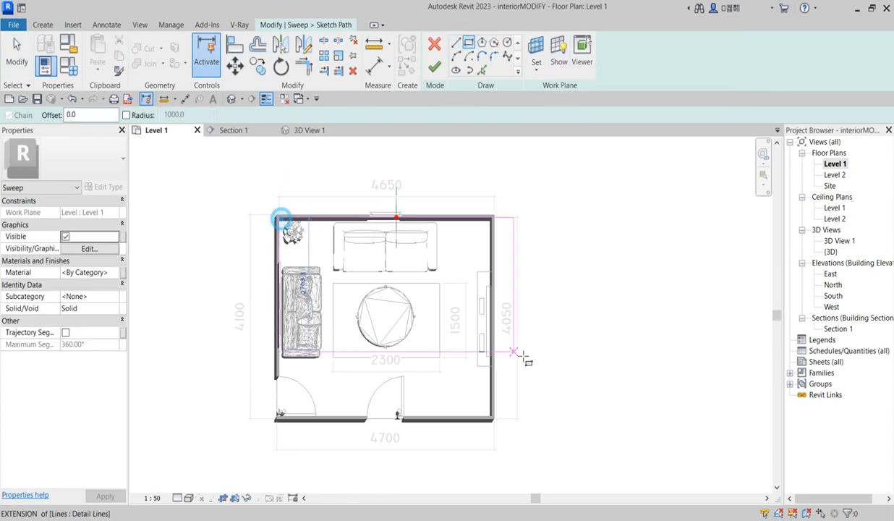
pyautogui.click(491, 417)
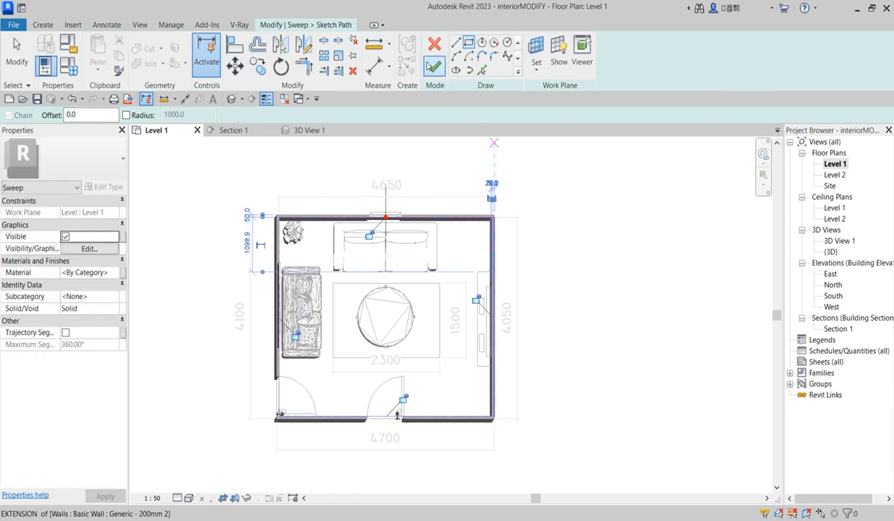
pyautogui.click(433, 66)
# Edit the sweep profile in Section 1 and draw its first horizontal line along the ceiling's underside, starting at the wall face
pyautogui.doubleClick(839, 329)
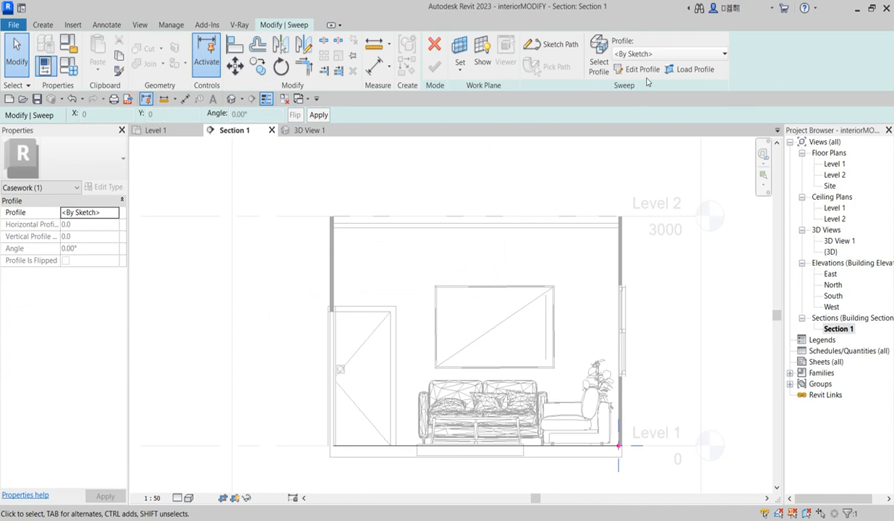
pyautogui.click(637, 69)
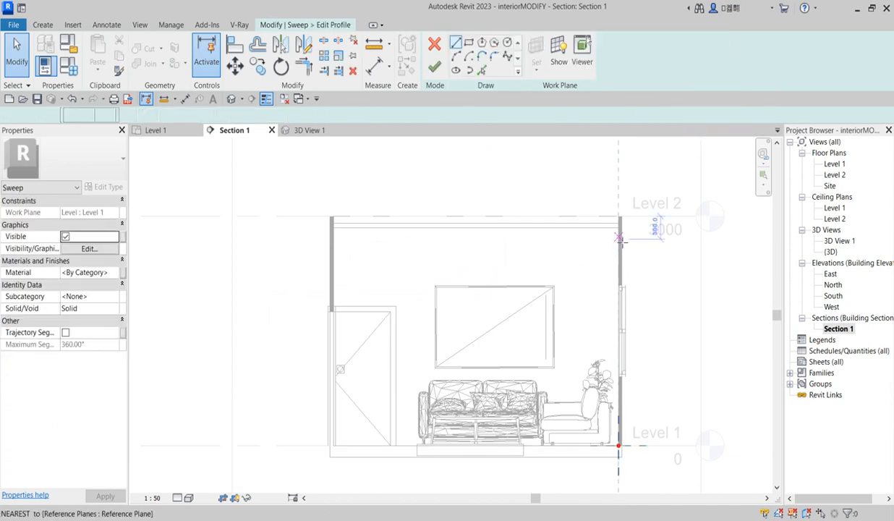
pyautogui.scroll(3, 622, 224)
pyautogui.scroll(-2, 626, 219)
pyautogui.scroll(2, 626, 219)
pyautogui.scroll(-2, 624, 232)
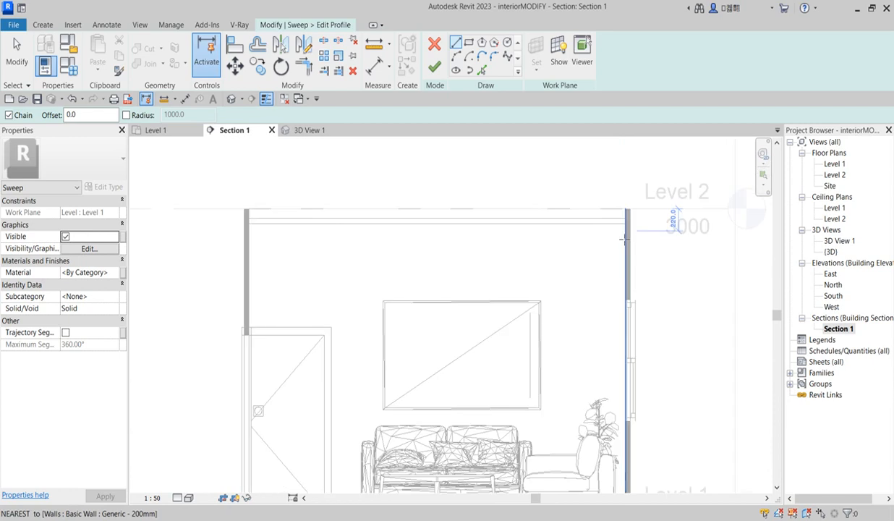
pyautogui.scroll(2, 627, 213)
pyautogui.click(625, 218)
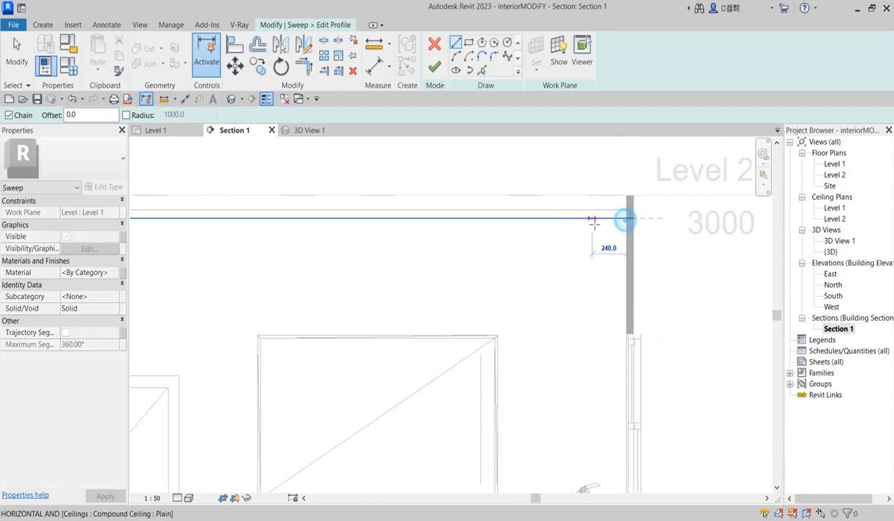
pyautogui.scroll(2, 582, 217)
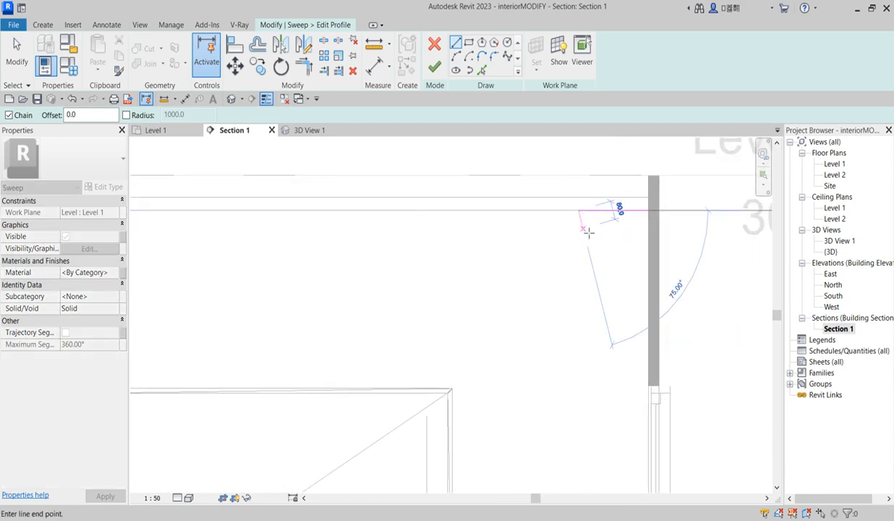
pyautogui.scroll(2, 582, 226)
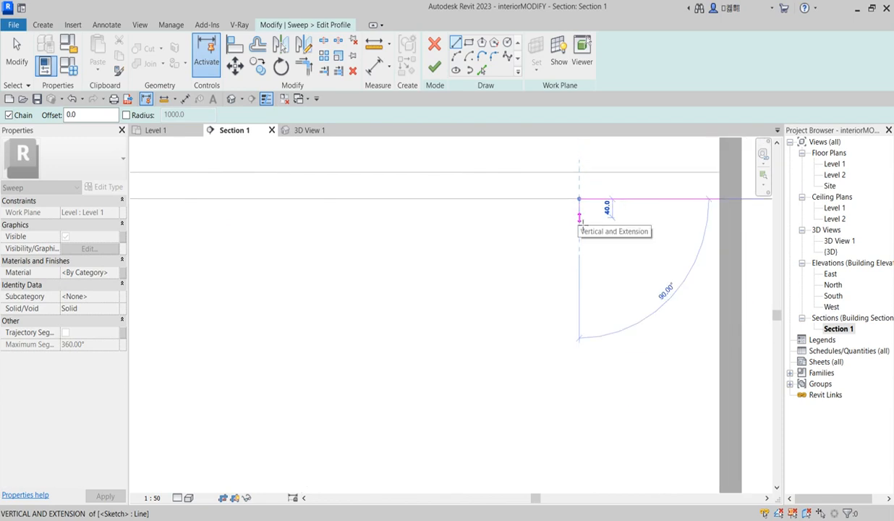
# Continue the profile with a drop of about 40 mm, a horizontal step, a second drop and a convex arc descending toward the wall
pyautogui.click(578, 216)
pyautogui.click(622, 217)
pyautogui.click(627, 237)
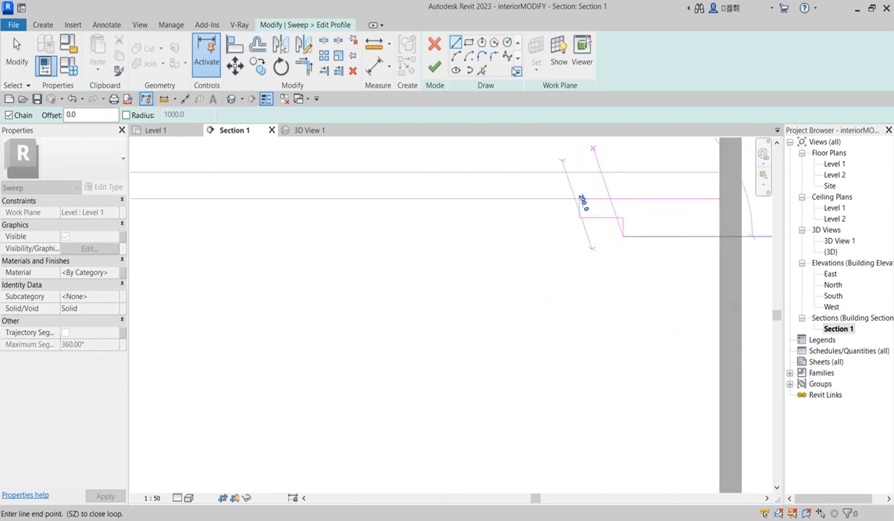
pyautogui.click(455, 57)
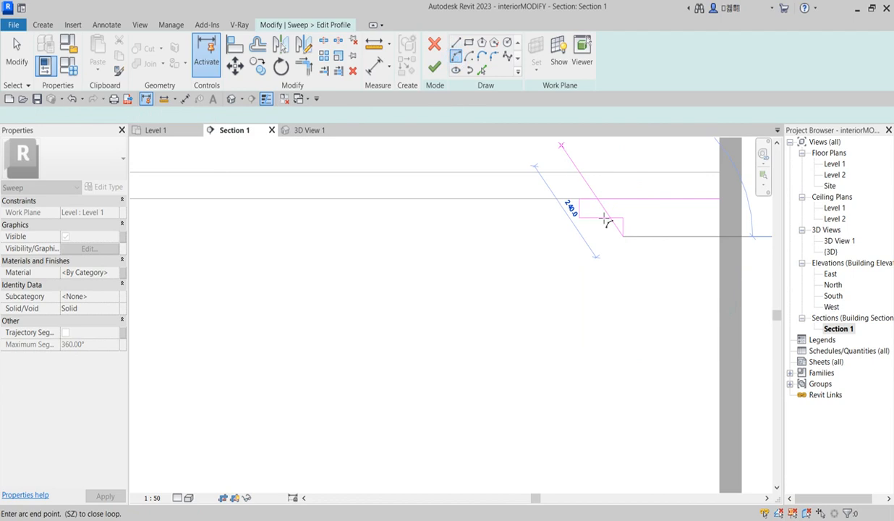
pyautogui.click(694, 287)
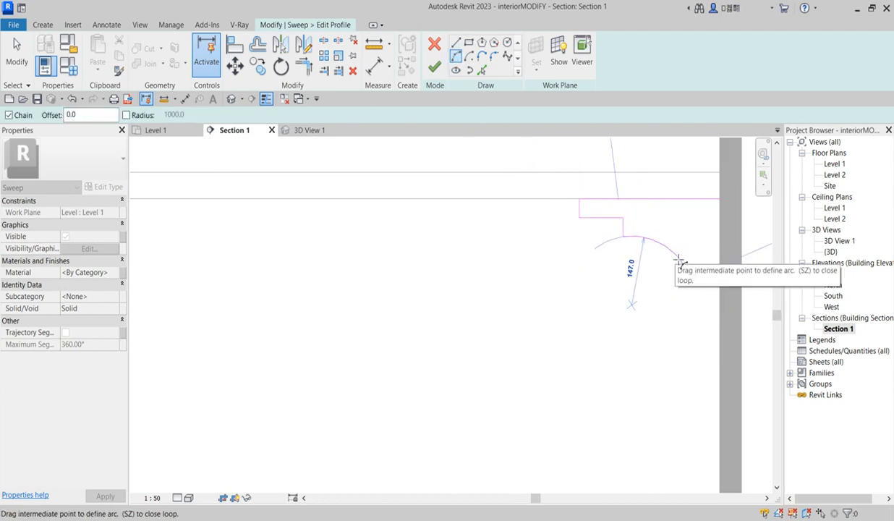
pyautogui.click(646, 247)
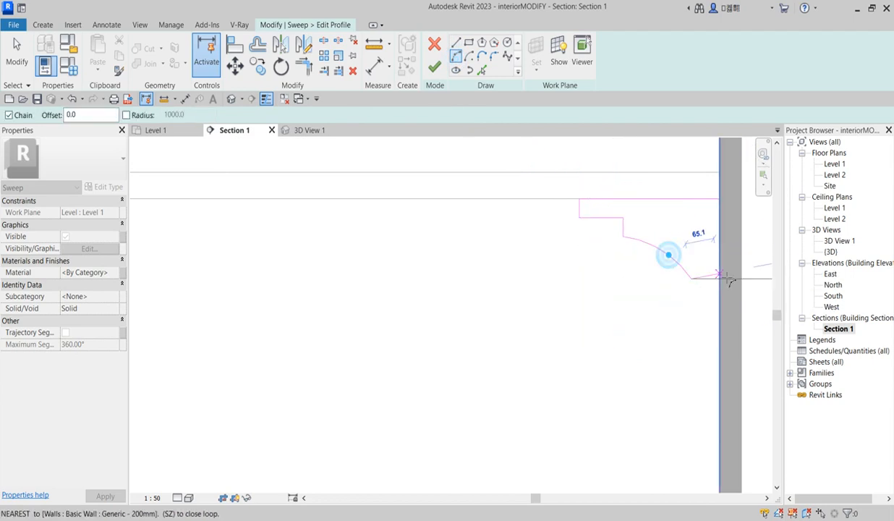
# Draw a small step below the arc, starting with a drop of about 40 mm, and close the profile along the wall face
pyautogui.click(456, 42)
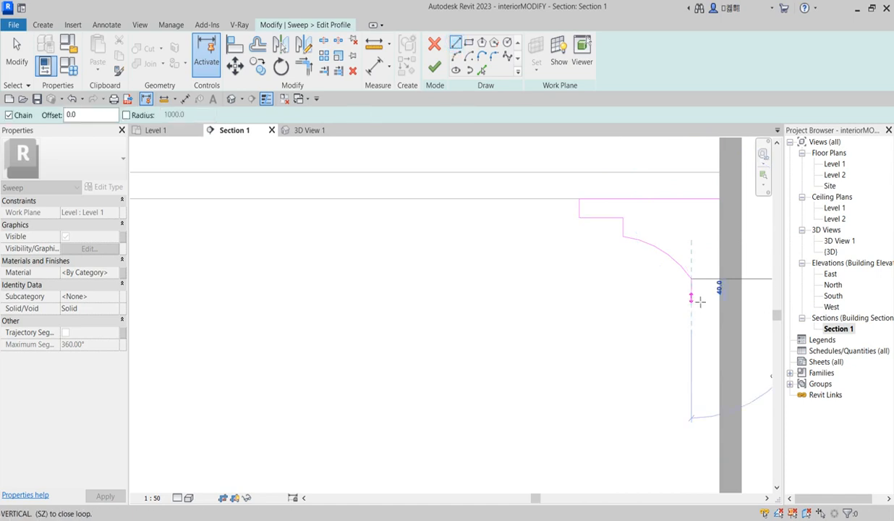
pyautogui.click(691, 297)
pyautogui.click(701, 297)
pyautogui.click(701, 307)
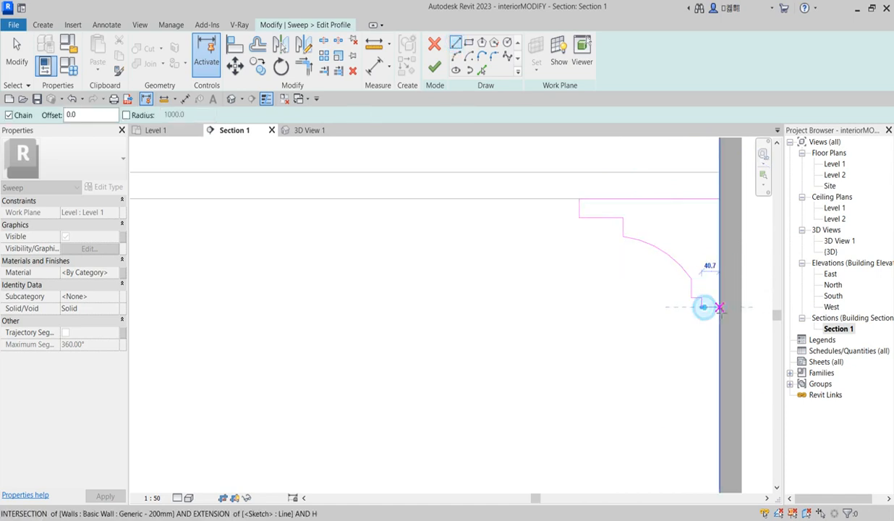
pyautogui.click(718, 306)
pyautogui.click(719, 198)
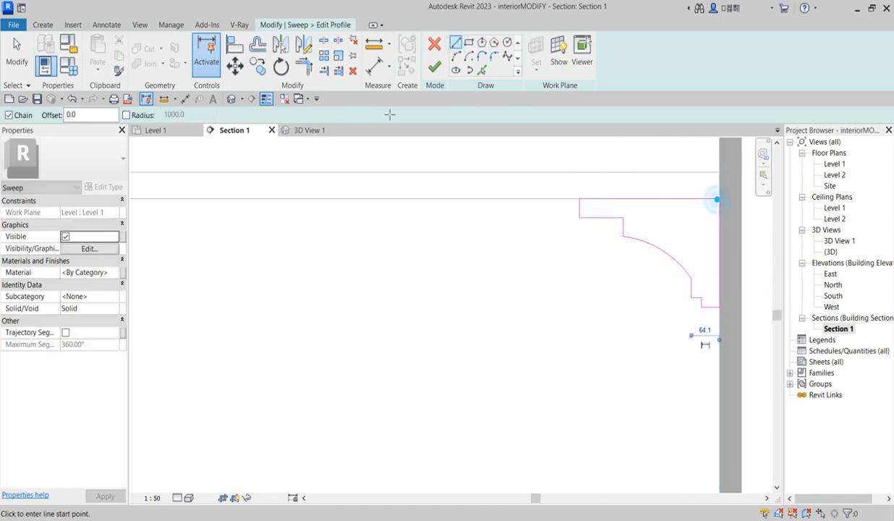
# Finish the profile sketch and complete the ceiling trim sweep
pyautogui.click(434, 67)
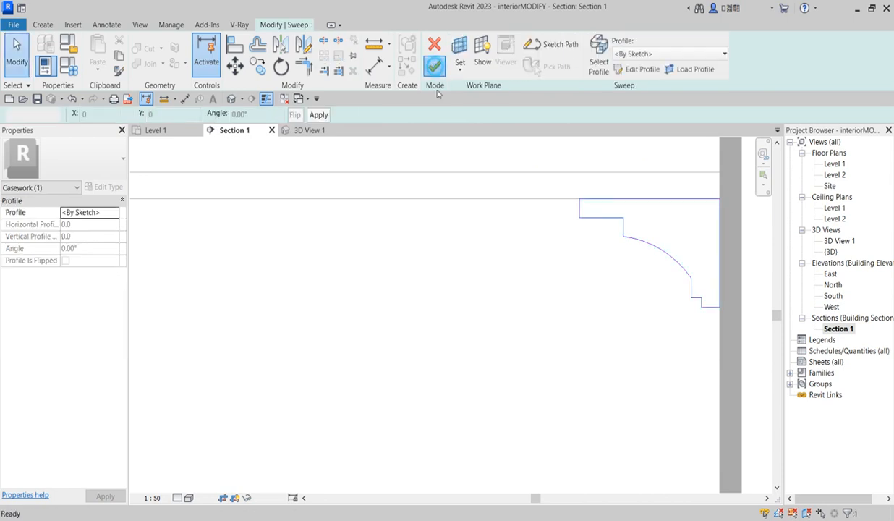
pyautogui.click(423, 65)
pyautogui.scroll(-3, 529, 278)
pyautogui.scroll(-3, 529, 278)
pyautogui.click(663, 309)
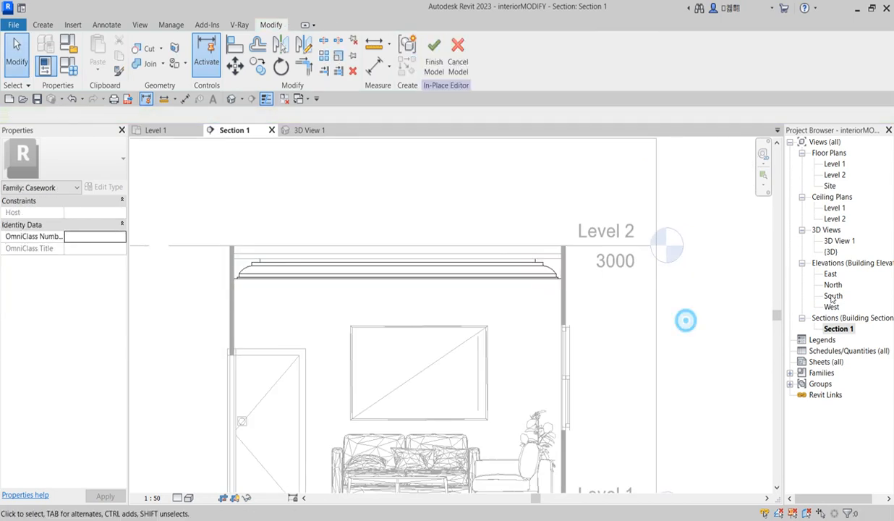
# In 3D View 1, edit the trim sweep's material and duplicate Aluminum(1) with its assets as "coping ceiling"
pyautogui.doubleClick(840, 241)
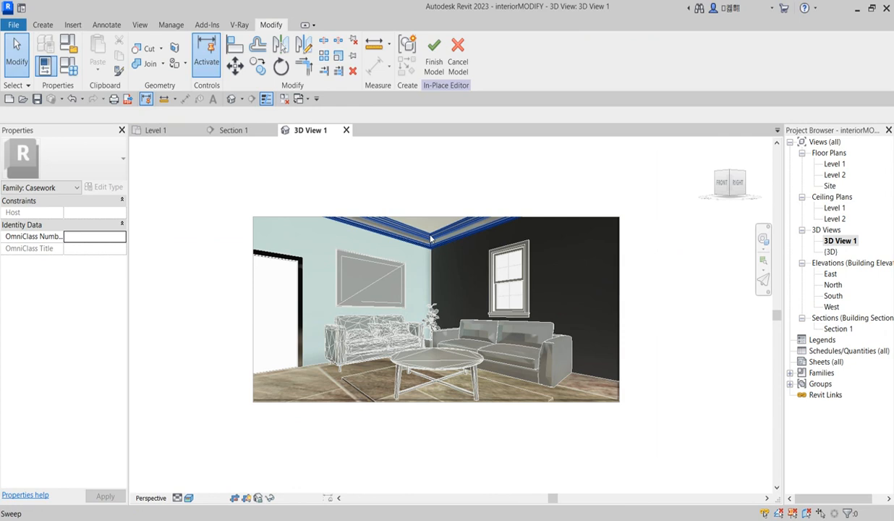
pyautogui.click(425, 233)
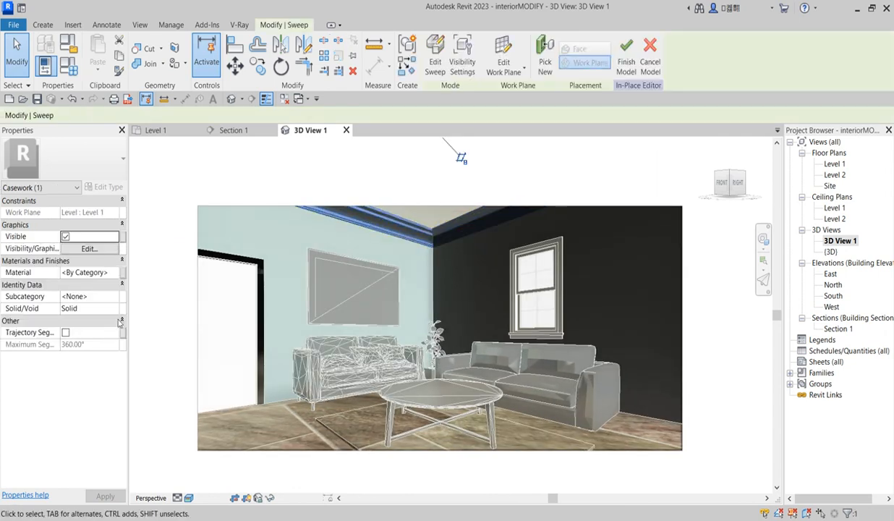
pyautogui.click(115, 273)
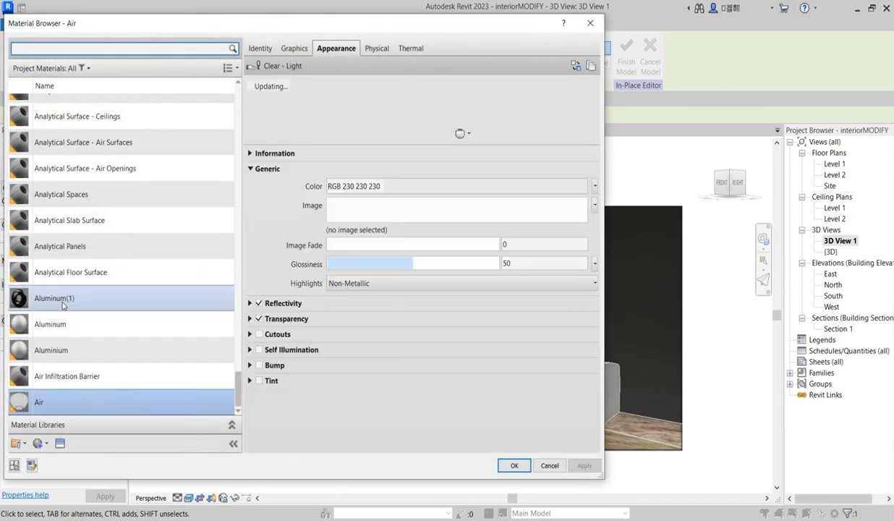
pyautogui.click(82, 299)
pyautogui.rightClick(82, 298)
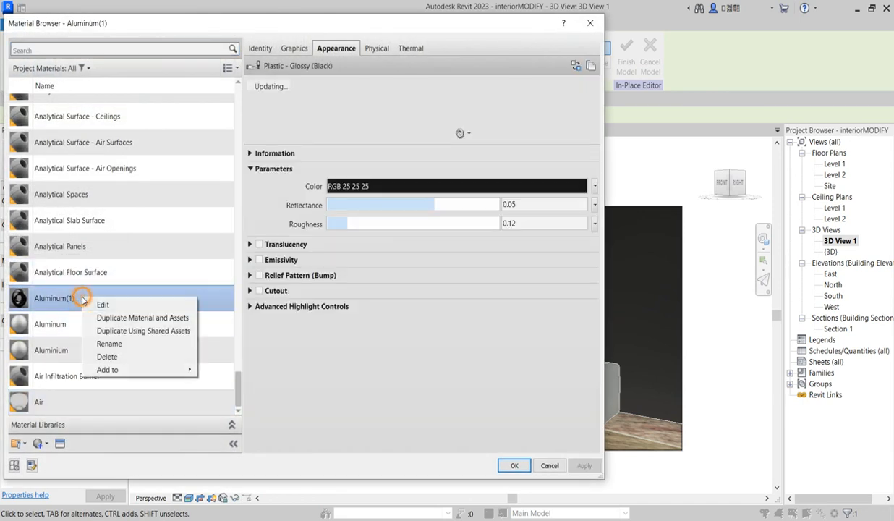
pyautogui.click(139, 318)
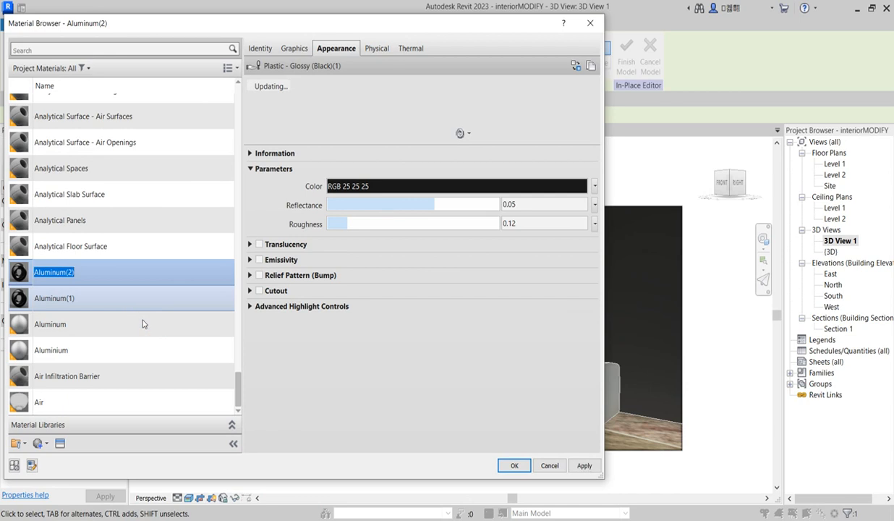
pyautogui.write('coping ceiling')
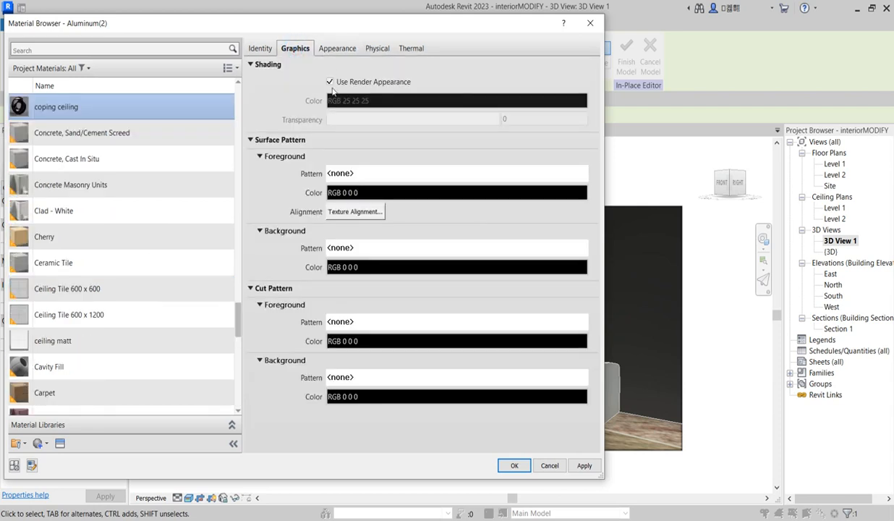
# Replace the coping ceiling material's appearance with Ice White from the Ceramic Porcelain assets of the Appearance Library
pyautogui.click(336, 50)
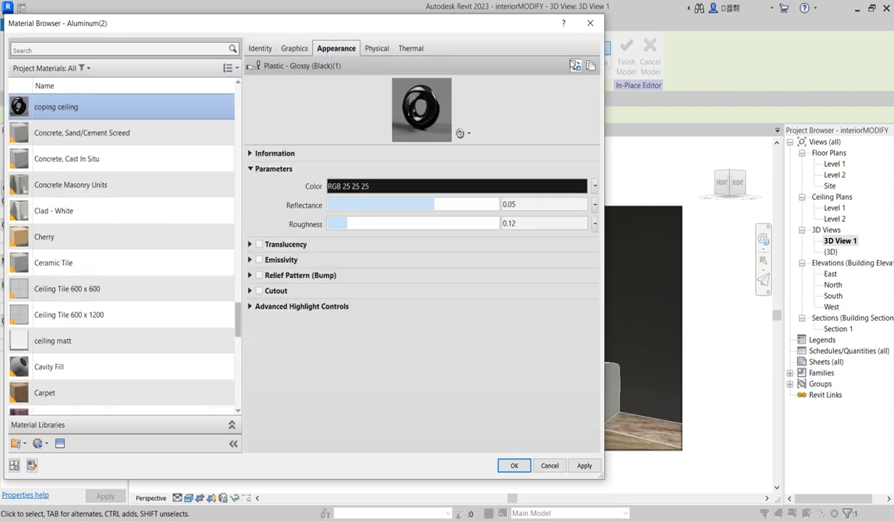
pyautogui.click(576, 66)
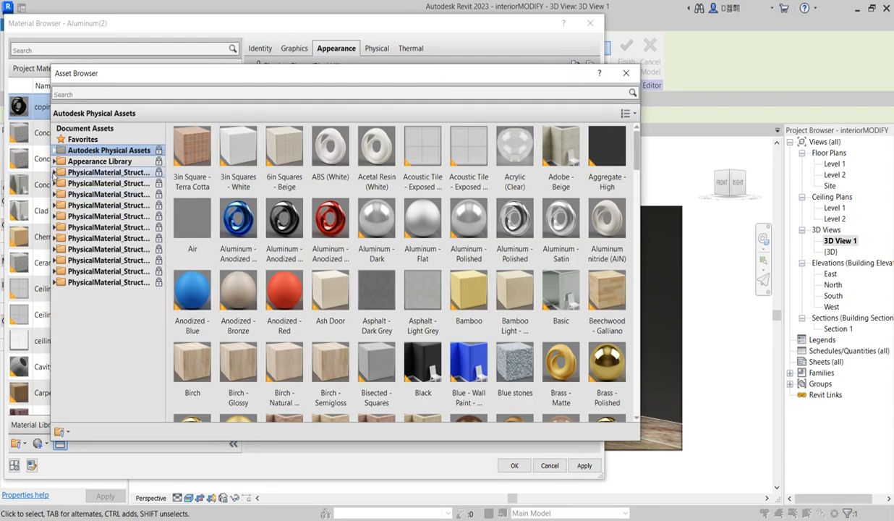
pyautogui.click(55, 162)
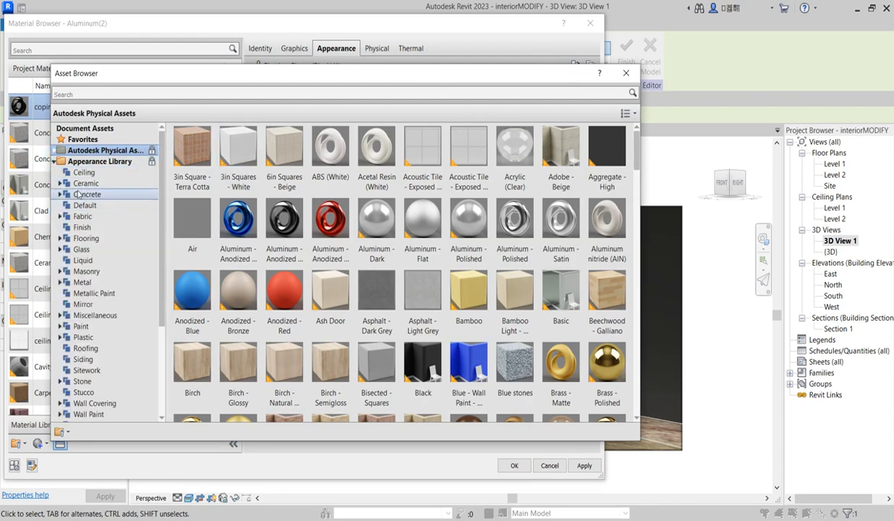
pyautogui.click(56, 183)
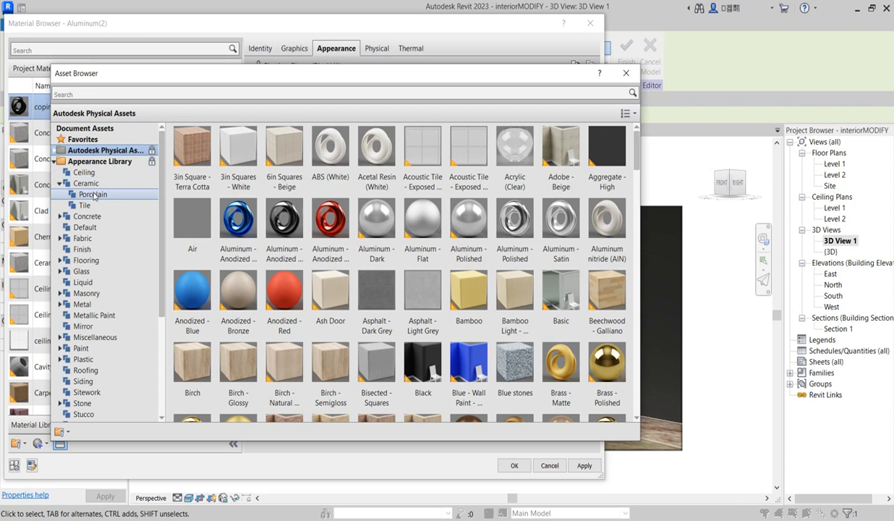
pyautogui.click(92, 194)
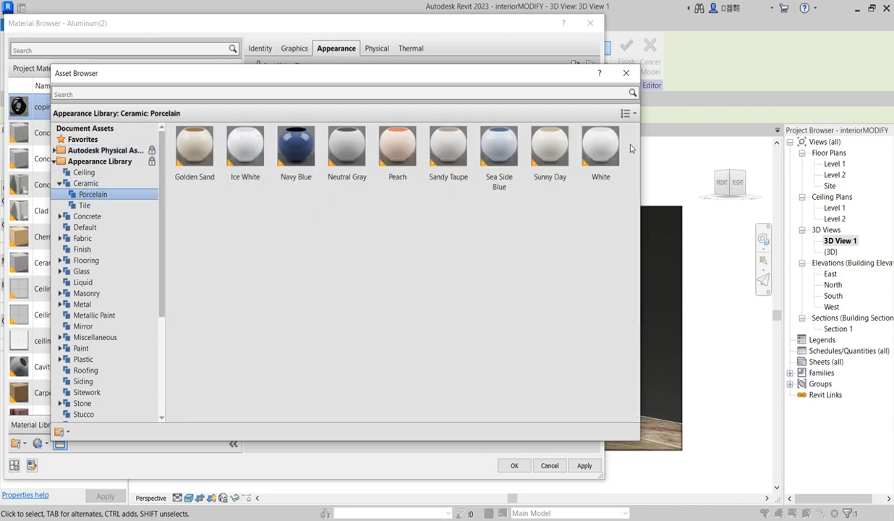
pyautogui.doubleClick(245, 145)
pyautogui.click(625, 73)
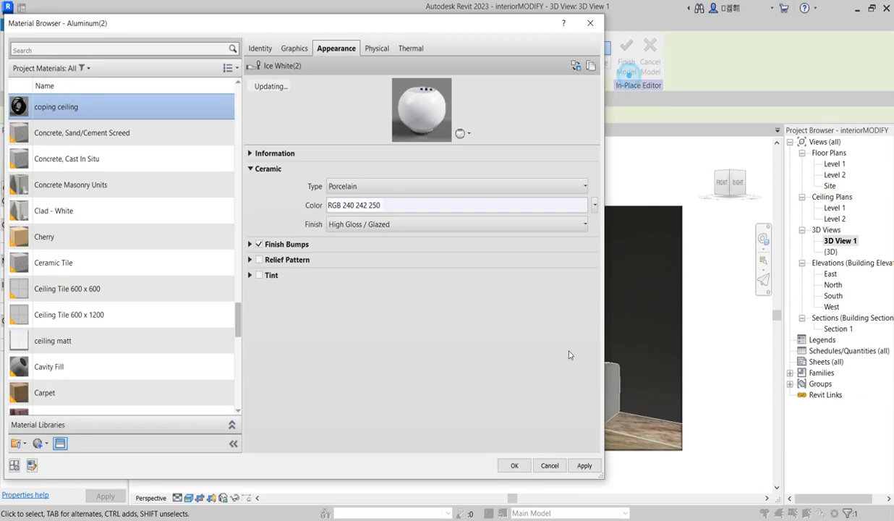
# Apply the coping ceiling material to the trim and finish the in-place model
pyautogui.click(514, 465)
pyautogui.click(757, 355)
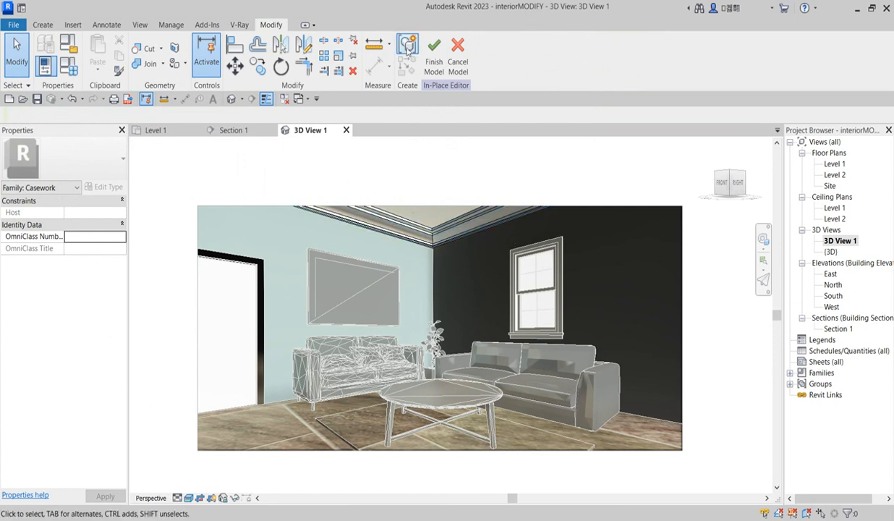
pyautogui.click(434, 50)
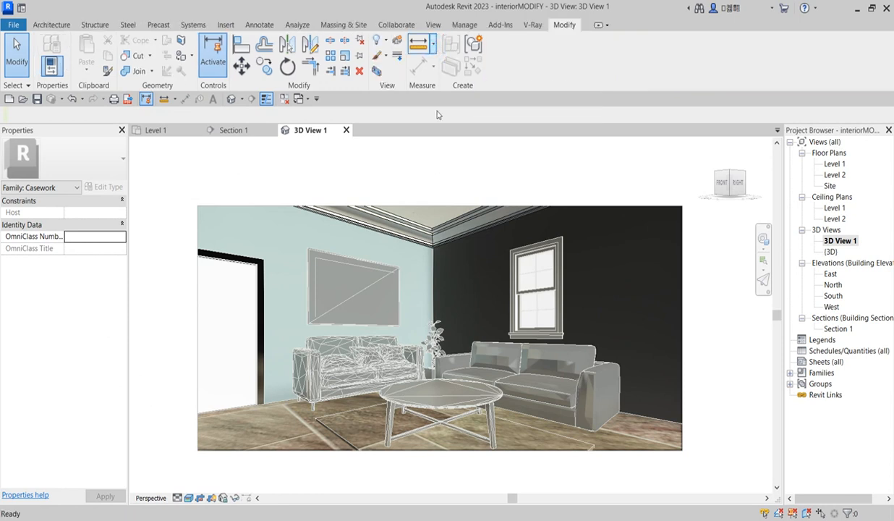
pyautogui.doubleClick(843, 164)
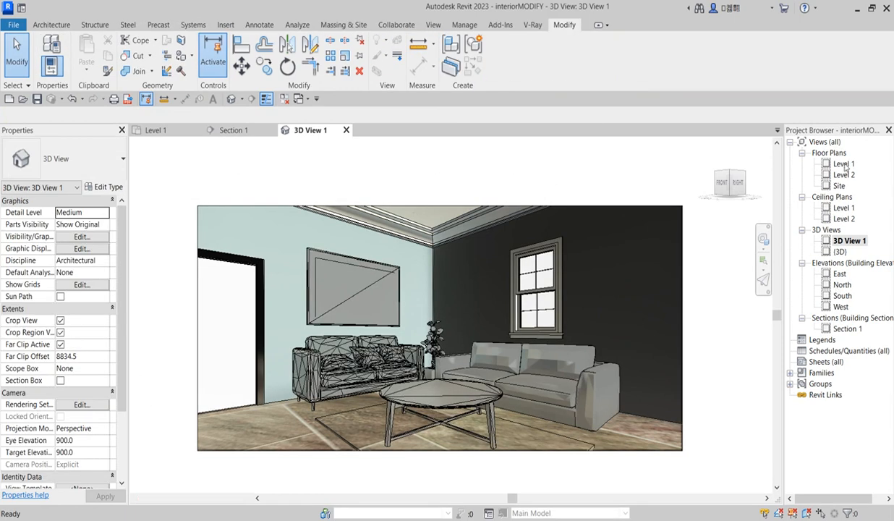
pyautogui.scroll(1, 391, 246)
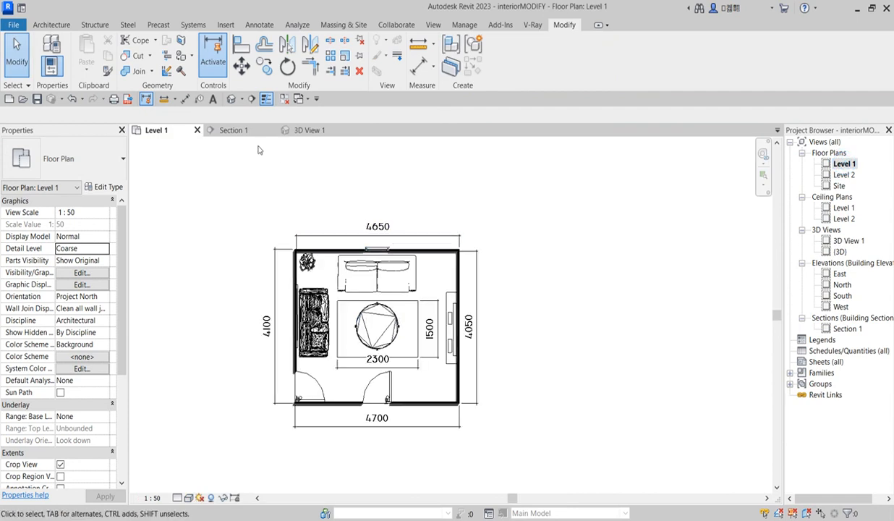
pyautogui.scroll(3, 390, 246)
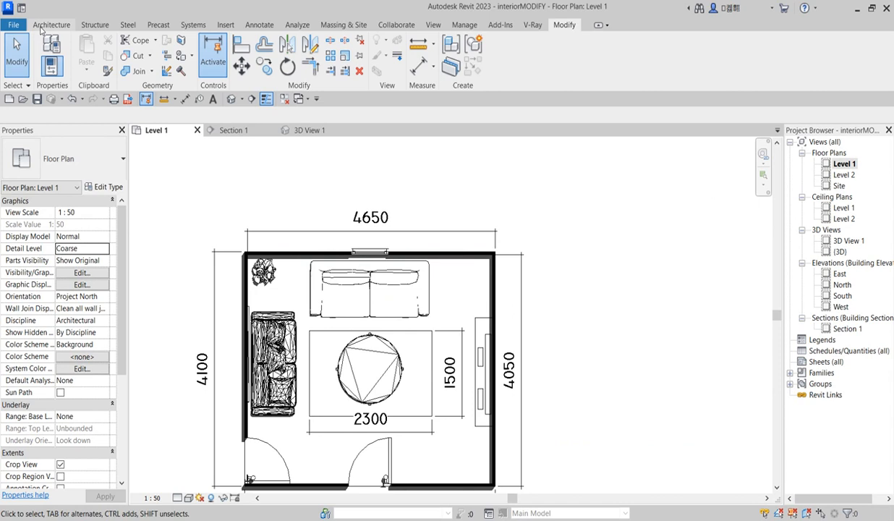
# In the Section 1 view, start another in-place model in the Casework category and accept its default name
pyautogui.doubleClick(847, 328)
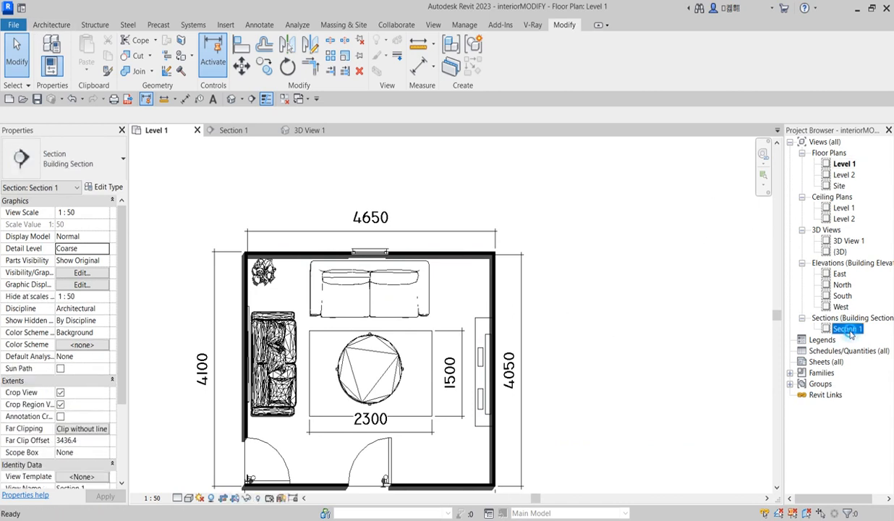
pyautogui.scroll(-2, 443, 309)
pyautogui.scroll(2, 446, 365)
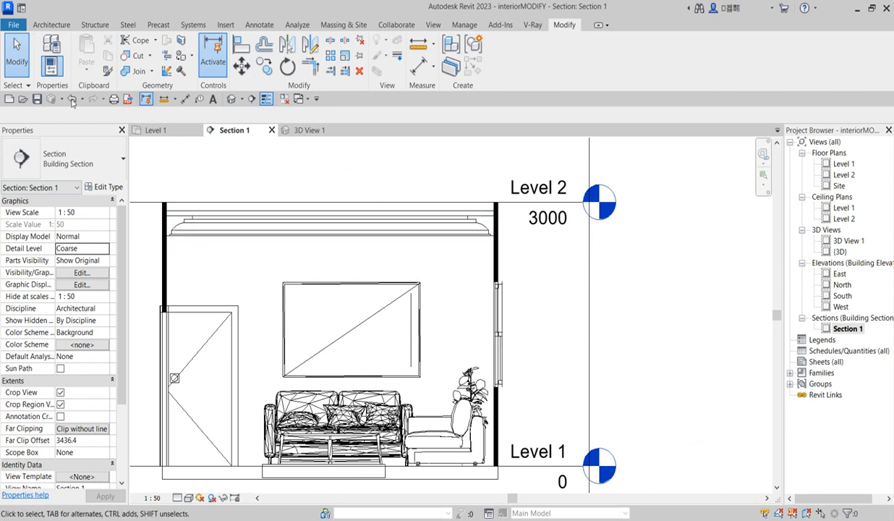
pyautogui.click(41, 24)
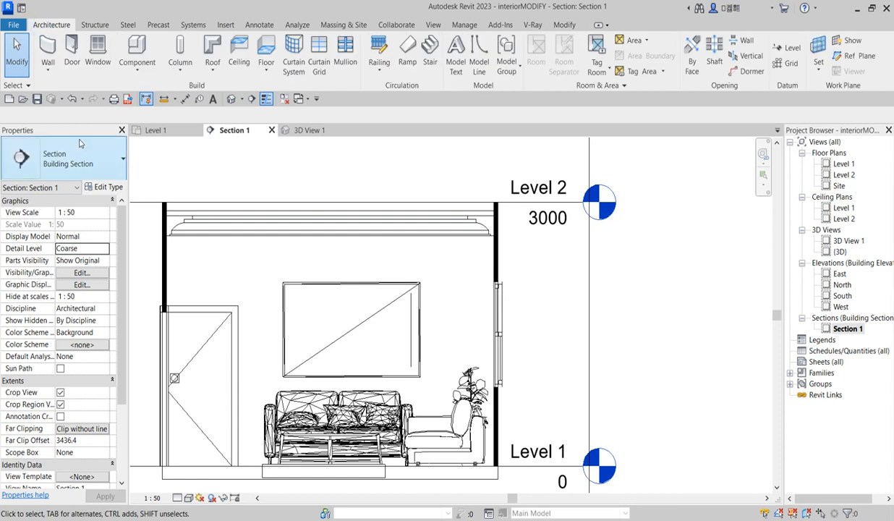
pyautogui.click(138, 52)
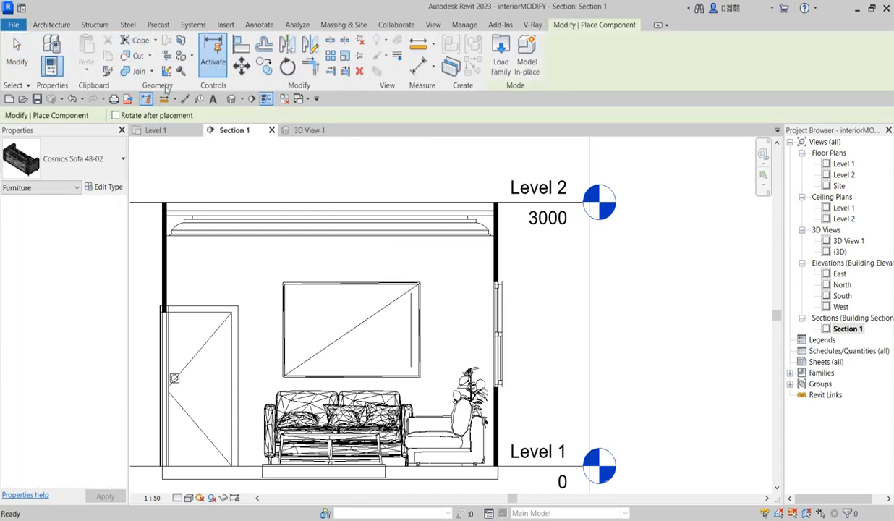
pyautogui.click(526, 60)
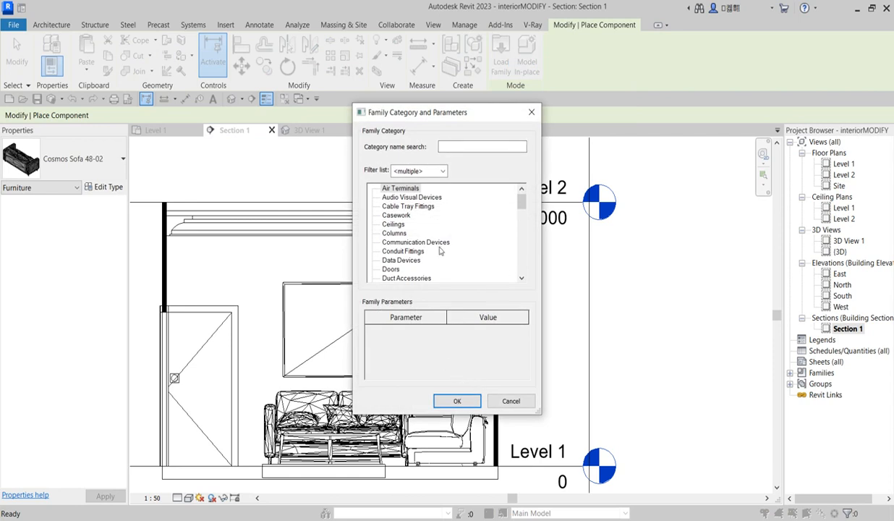
pyautogui.click(396, 215)
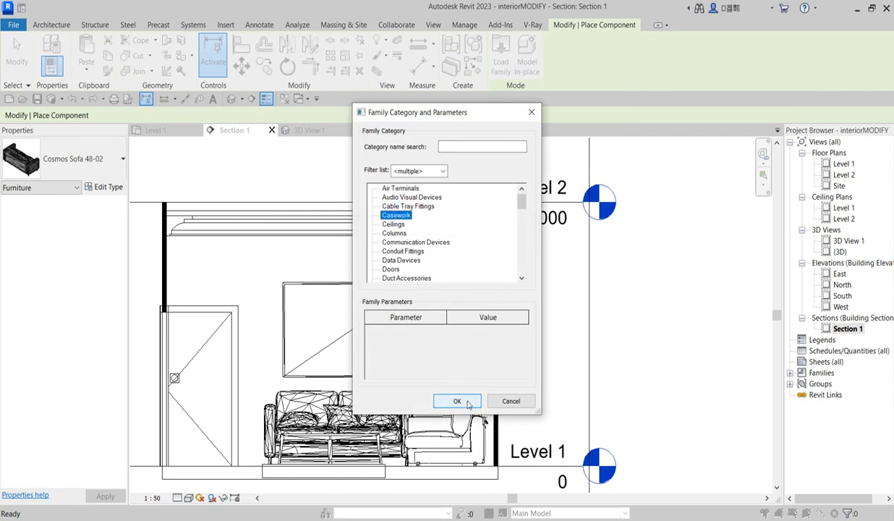
pyautogui.click(457, 402)
pyautogui.click(442, 289)
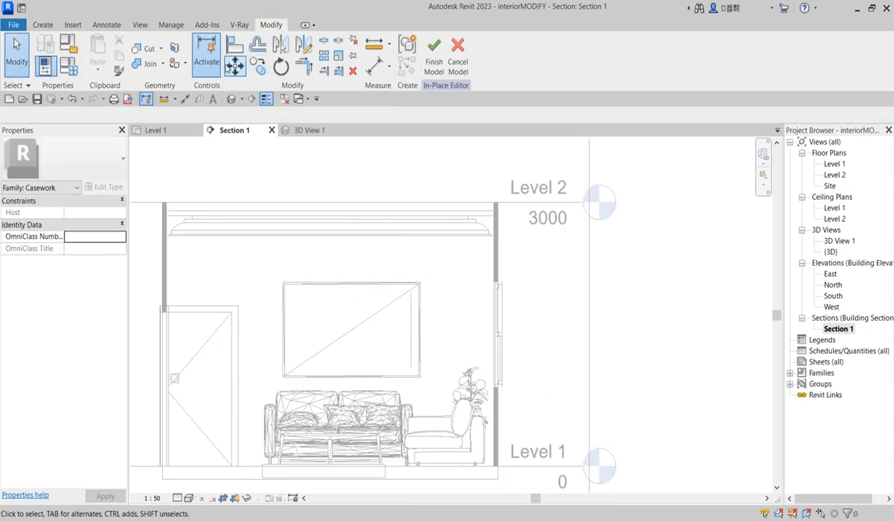
# Start an extrusion in the in-place model and pick the ceiling trim's face as its work plane
pyautogui.click(34, 25)
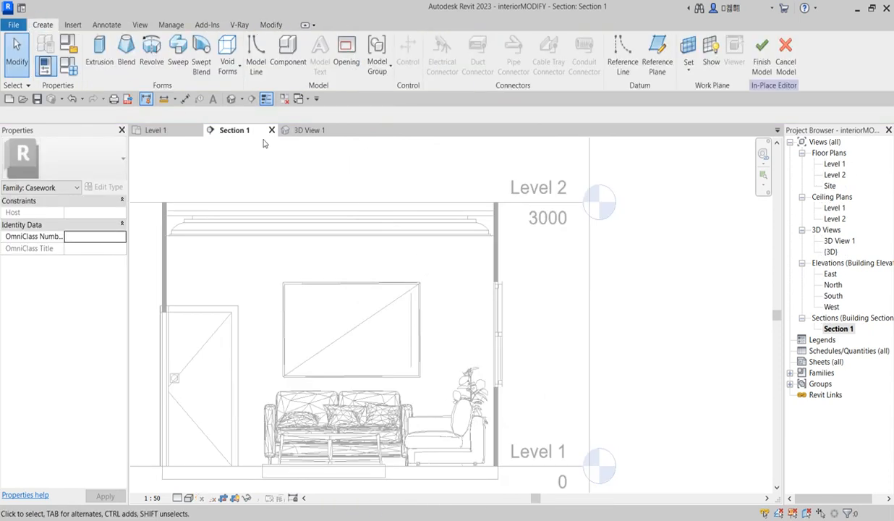
pyautogui.click(99, 54)
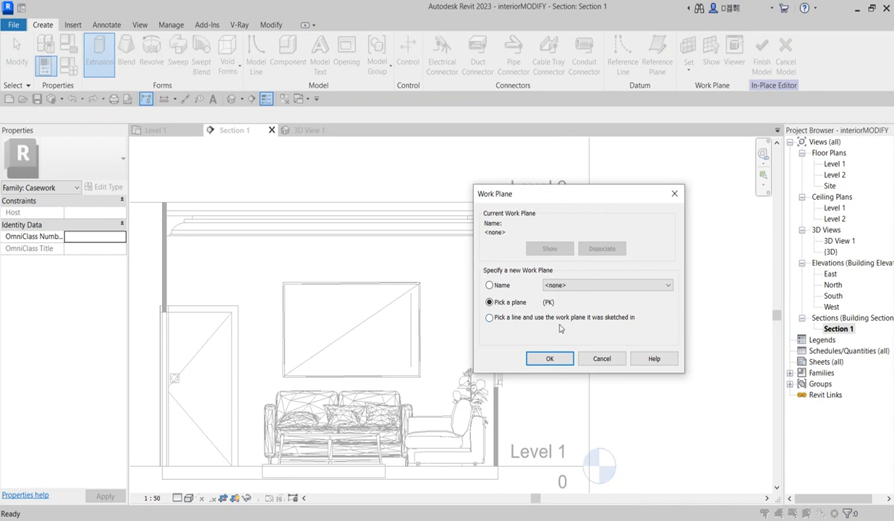
pyautogui.click(550, 358)
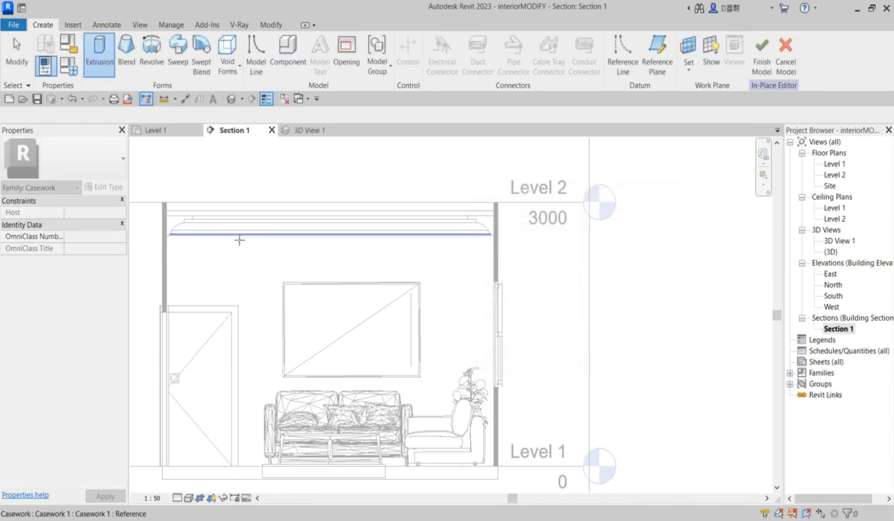
pyautogui.scroll(2, 224, 237)
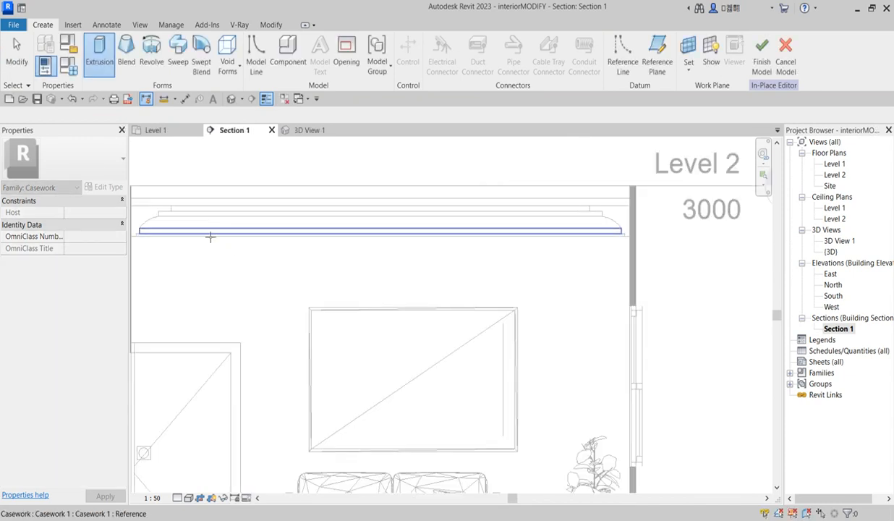
pyautogui.click(316, 231)
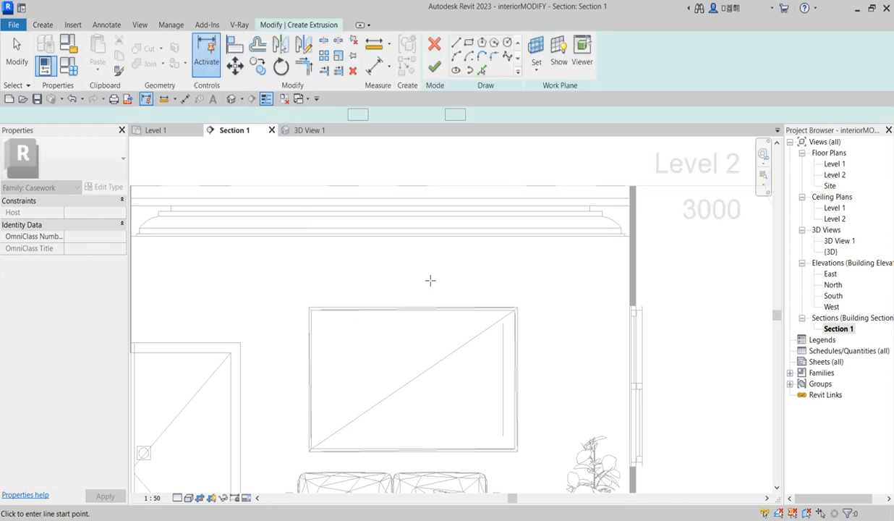
# Sketch a rectangle about 40 by 160 mm beside the wall just above the window and finish it as a 50 mm deep extrusion
pyautogui.scroll(-3, 441, 285)
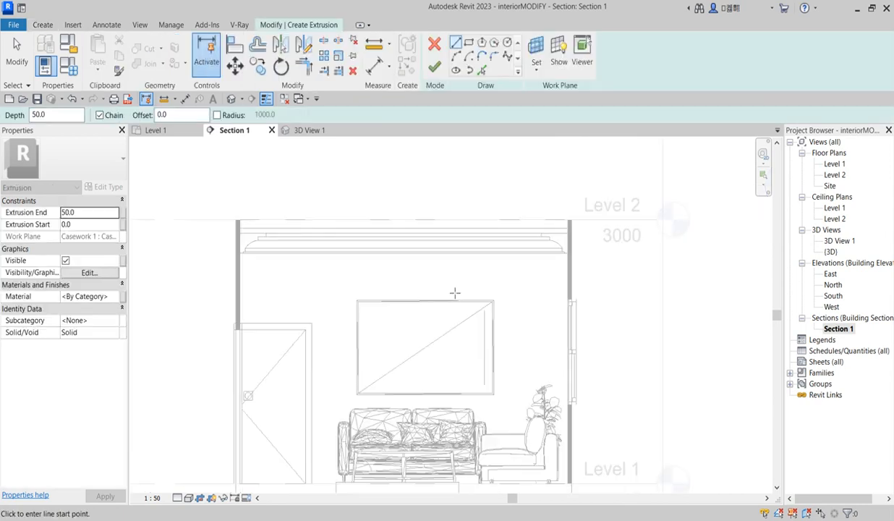
pyautogui.click(468, 43)
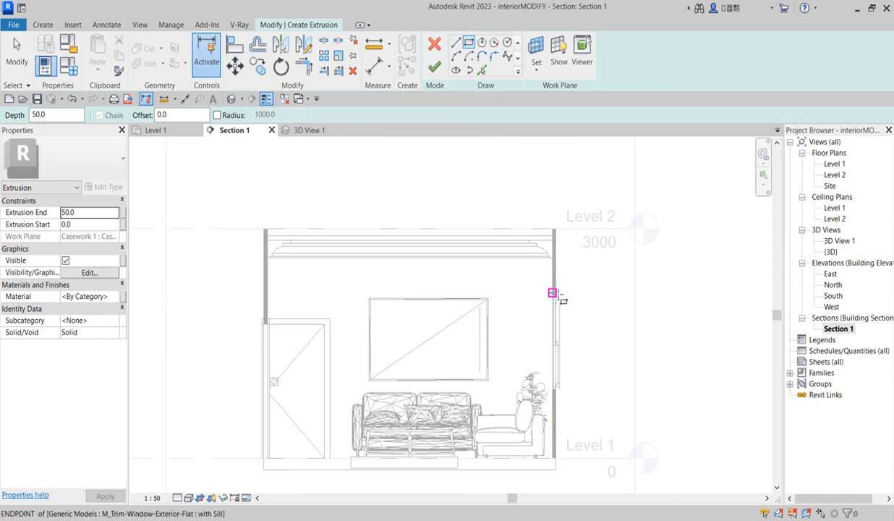
pyautogui.scroll(2, 557, 296)
pyautogui.scroll(3, 551, 291)
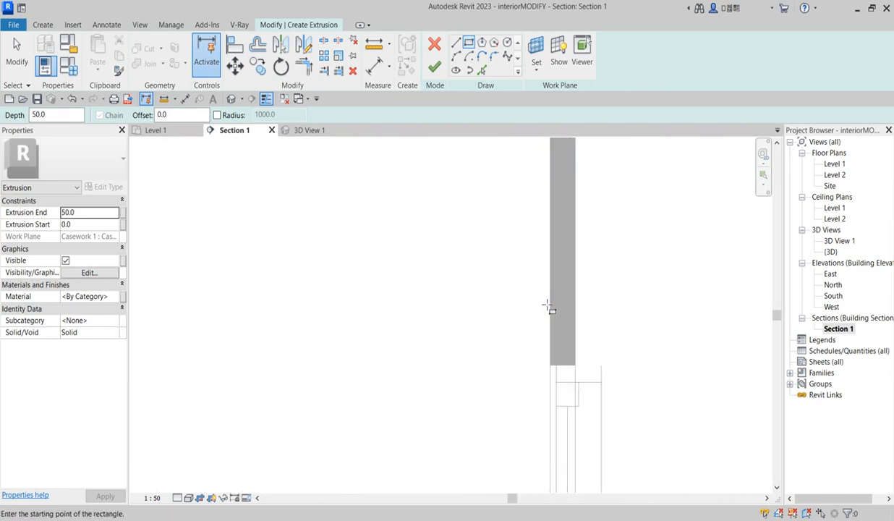
pyautogui.click(542, 280)
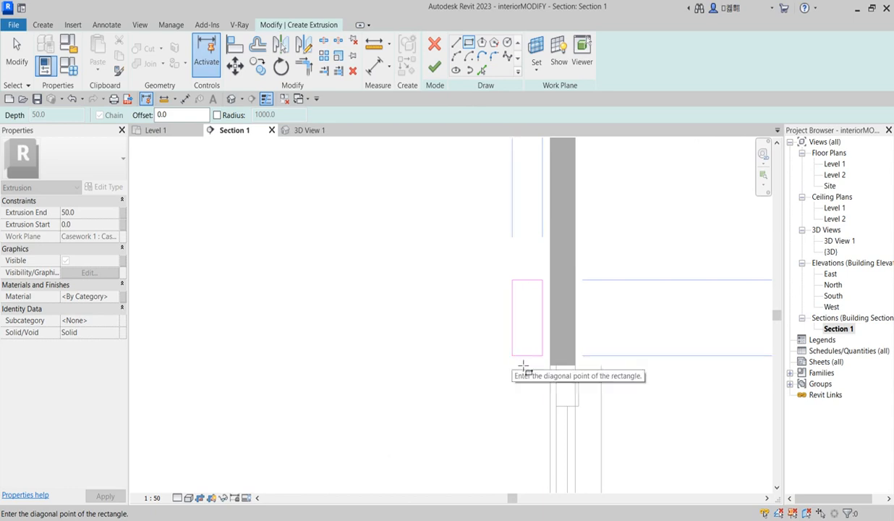
pyautogui.click(519, 363)
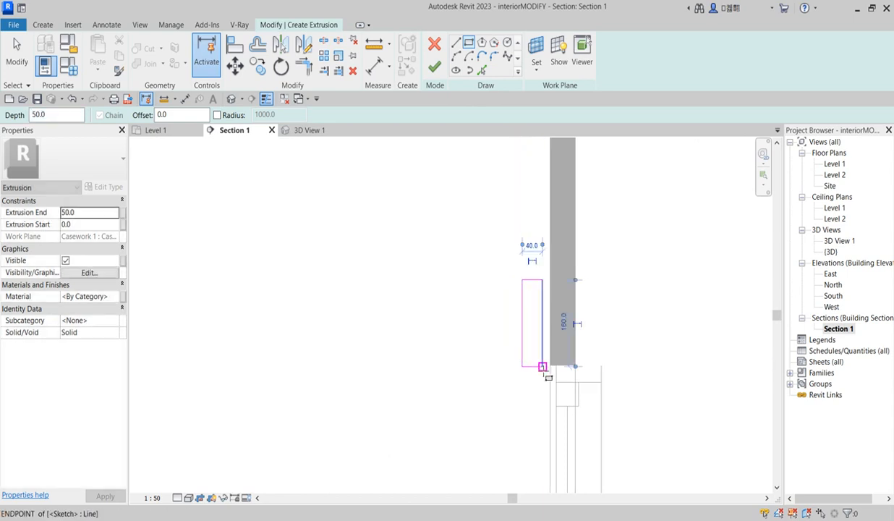
pyautogui.scroll(-2, 420, 147)
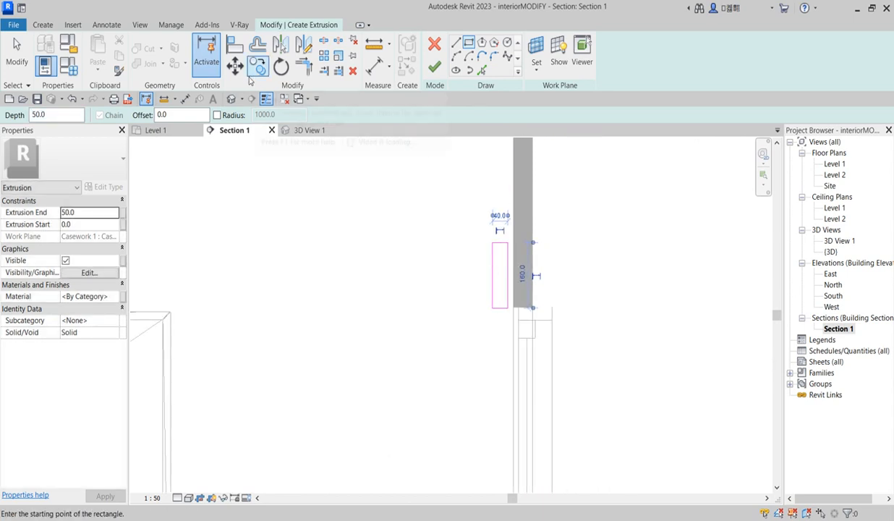
pyautogui.click(434, 67)
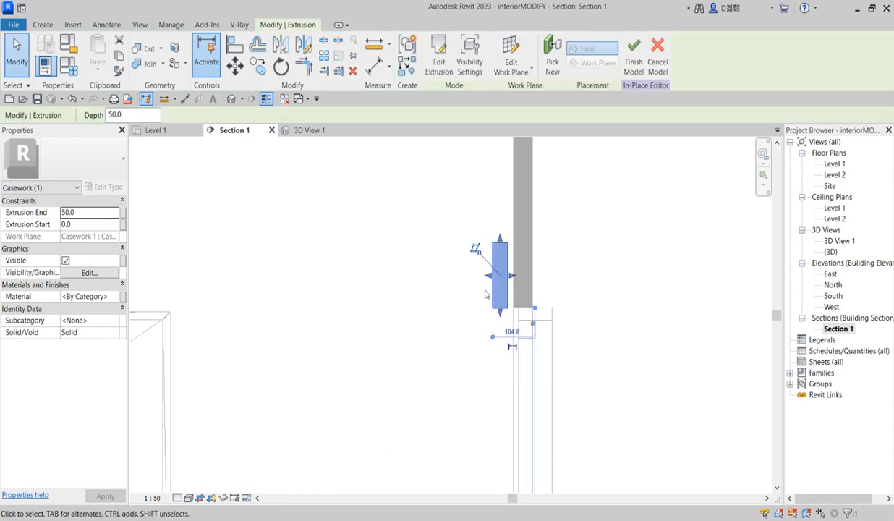
# Start a second extrusion and pick the new box extrusion as its work plane
pyautogui.click(407, 69)
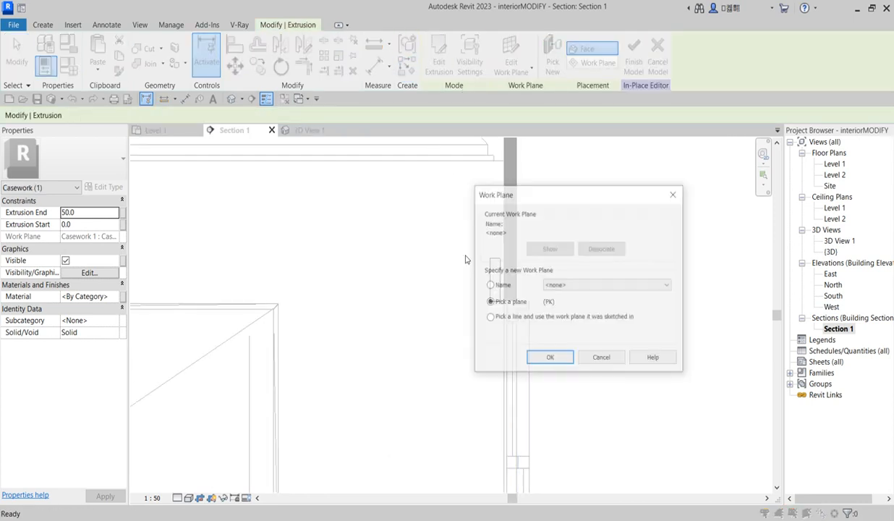
pyautogui.click(551, 359)
pyautogui.click(502, 280)
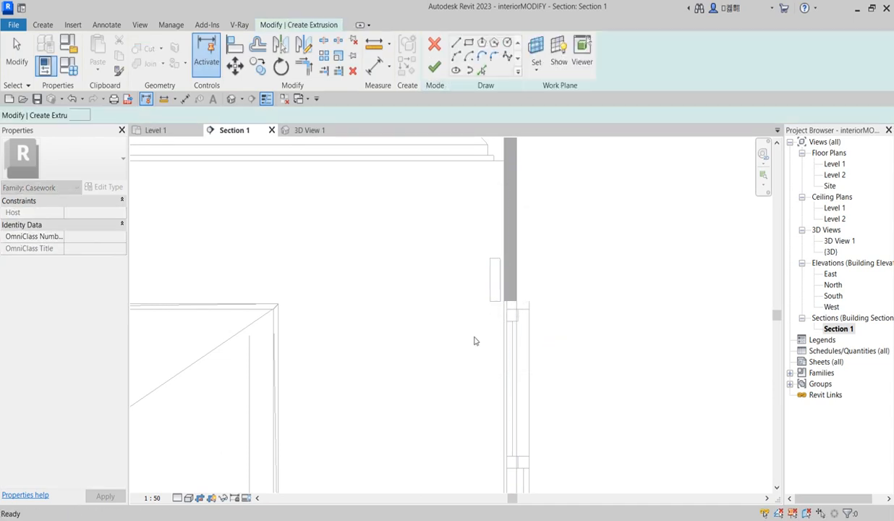
# Sketch a closed slanted slat profile with vertical ends about 15 mm high just below the box, beside the window
pyautogui.scroll(-2, 511, 186)
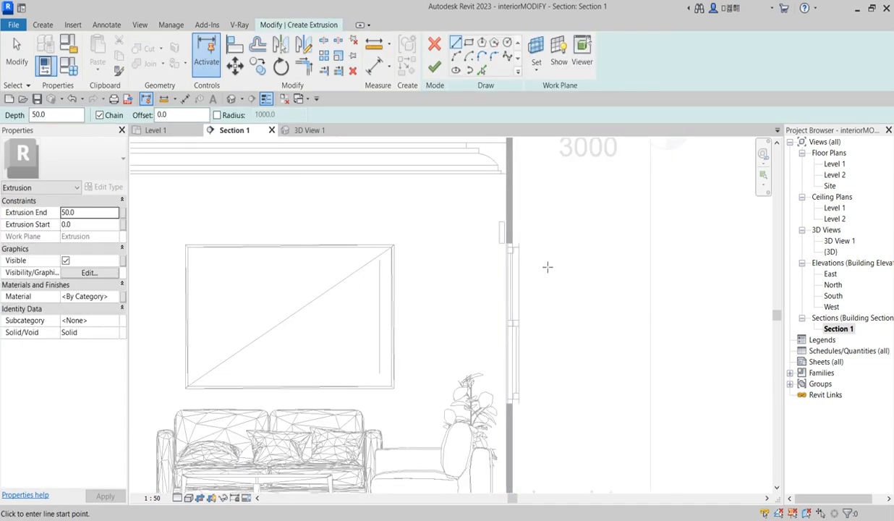
pyautogui.scroll(4, 506, 258)
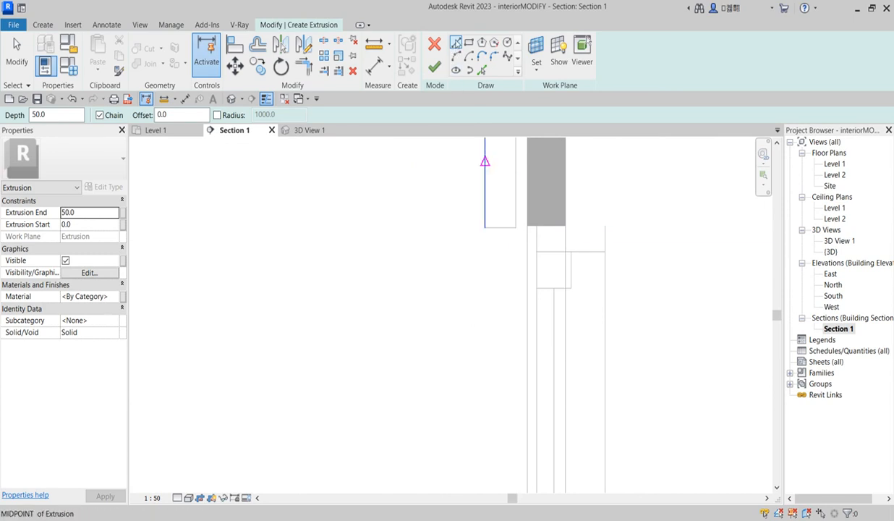
pyautogui.click(517, 243)
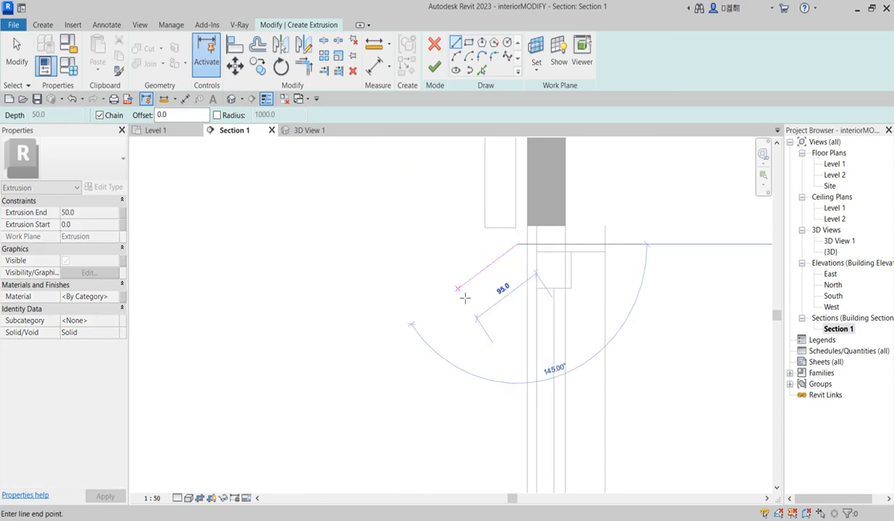
pyautogui.click(481, 262)
pyautogui.scroll(3, 481, 272)
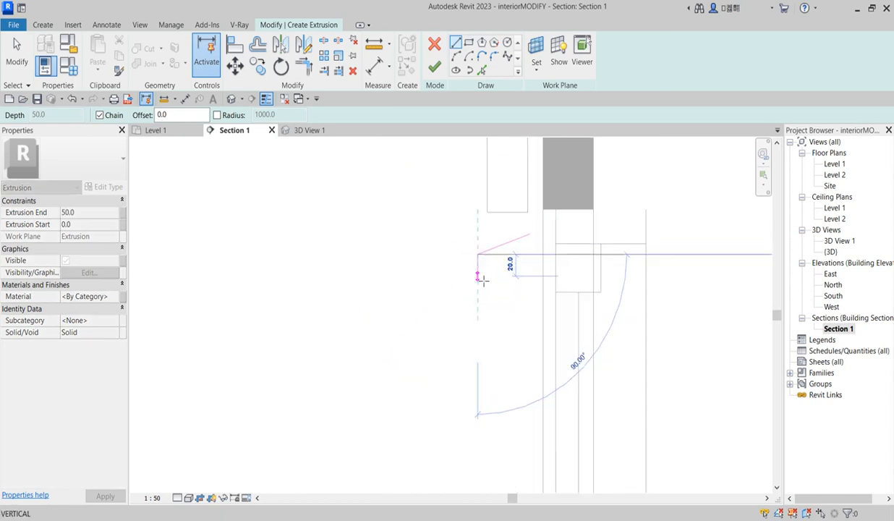
pyautogui.click(481, 270)
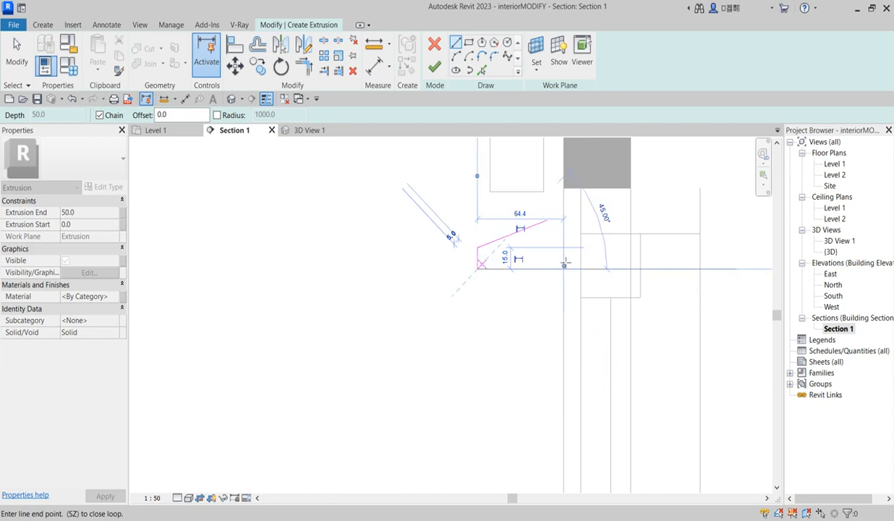
pyautogui.click(546, 222)
pyautogui.scroll(-2, 527, 340)
pyautogui.press('Escape')
# Copy the slat profile straight down about 85 mm with the Multiple option enabled
pyautogui.scroll(-3, 526, 336)
pyautogui.scroll(2, 525, 331)
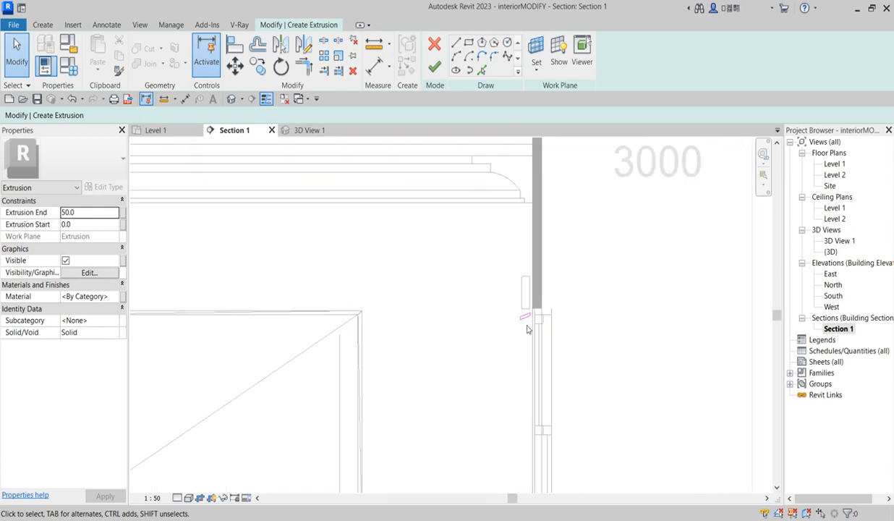
pyautogui.scroll(3, 526, 329)
pyautogui.moveTo(466, 279); pyautogui.dragTo(574, 353)
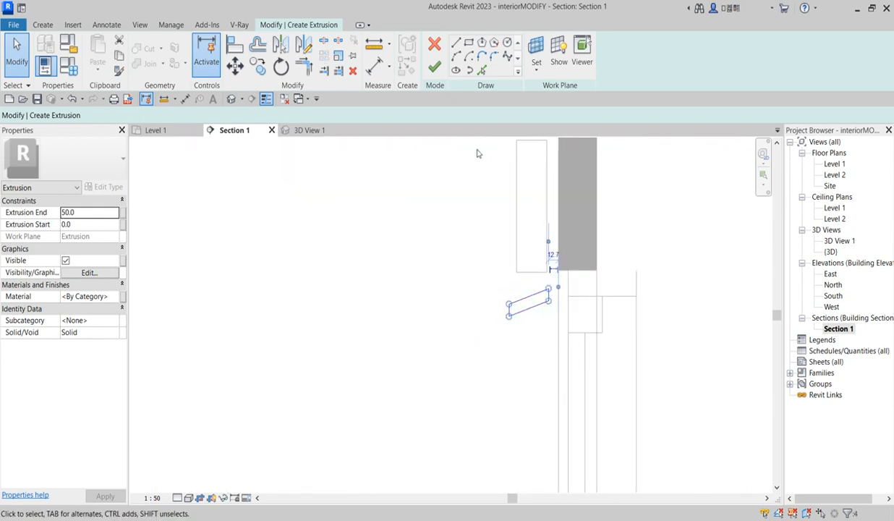
pyautogui.click(259, 66)
pyautogui.click(548, 272)
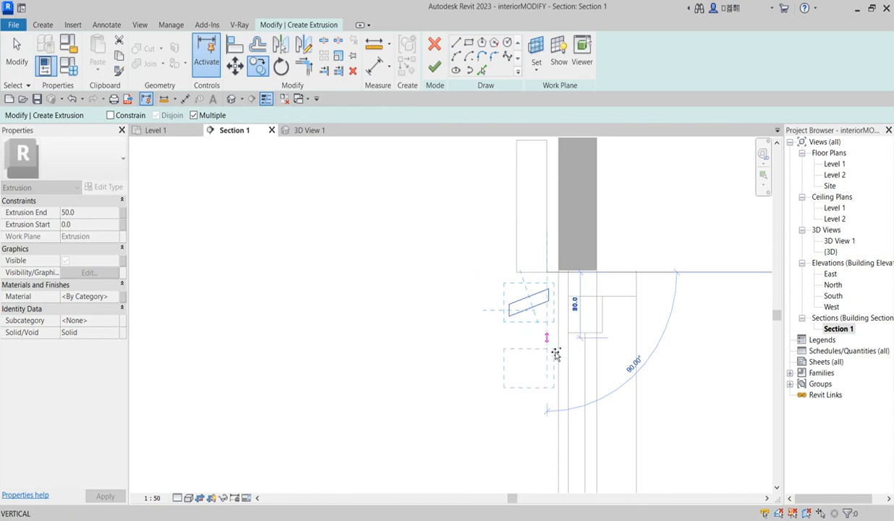
pyautogui.click(555, 345)
pyautogui.scroll(-2, 551, 270)
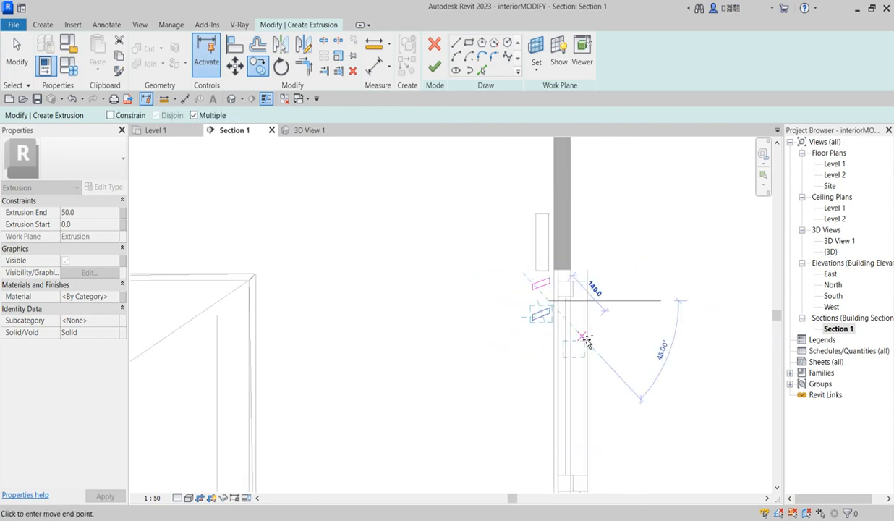
pyautogui.press('Escape')
# Restart the multiple copy from the slat's upper corner and place more slats straight down at equal spacing beside the upper window sash
pyautogui.click(257, 65)
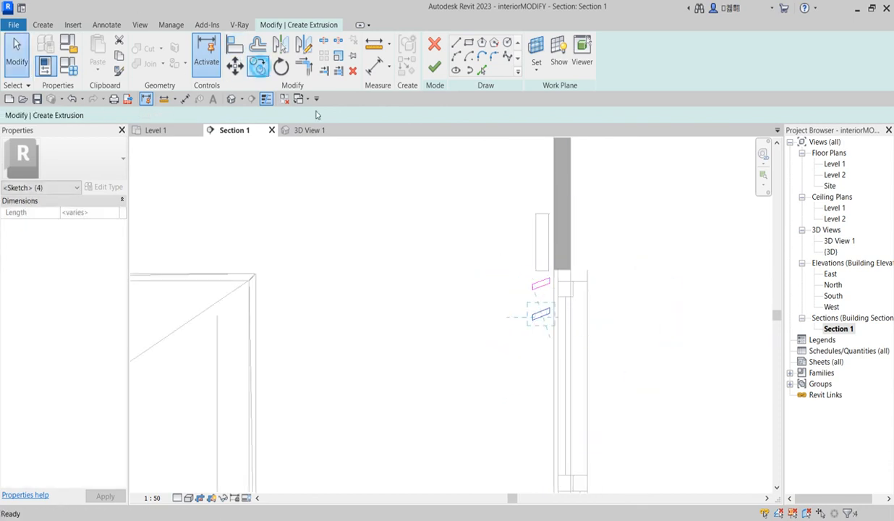
pyautogui.scroll(1, 553, 286)
pyautogui.scroll(1, 553, 284)
pyautogui.click(549, 277)
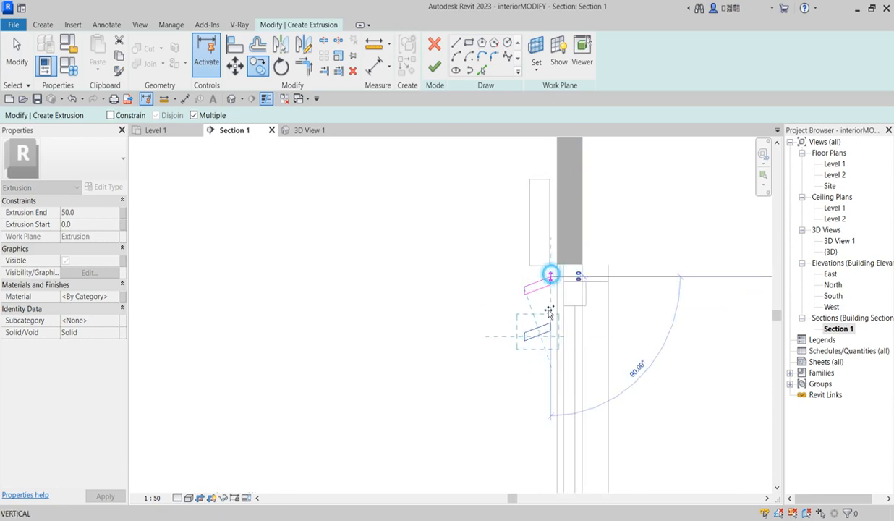
pyautogui.click(551, 329)
pyautogui.click(551, 380)
pyautogui.scroll(-2, 546, 370)
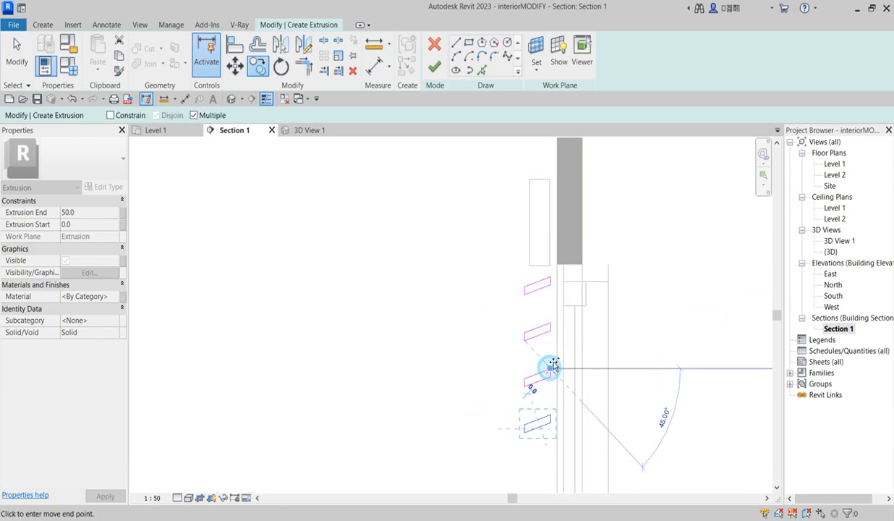
pyautogui.scroll(2, 558, 413)
pyautogui.click(551, 374)
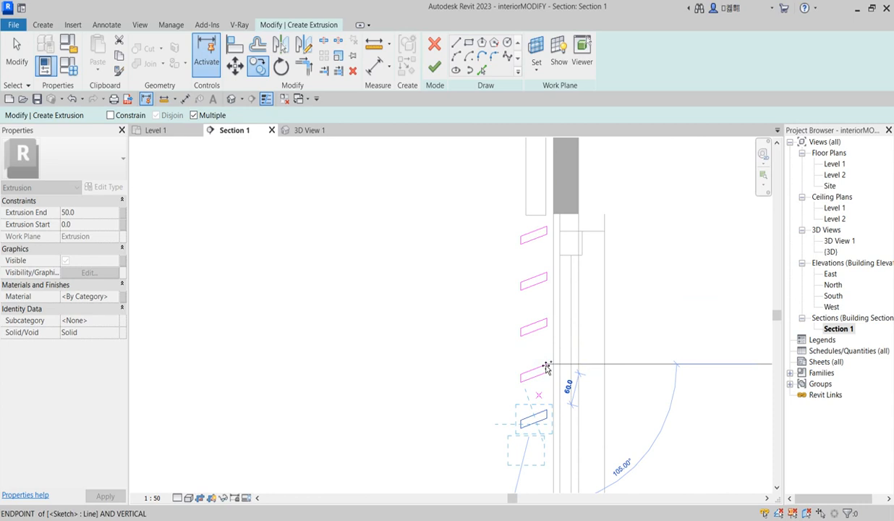
pyautogui.scroll(-2, 551, 379)
pyautogui.click(543, 378)
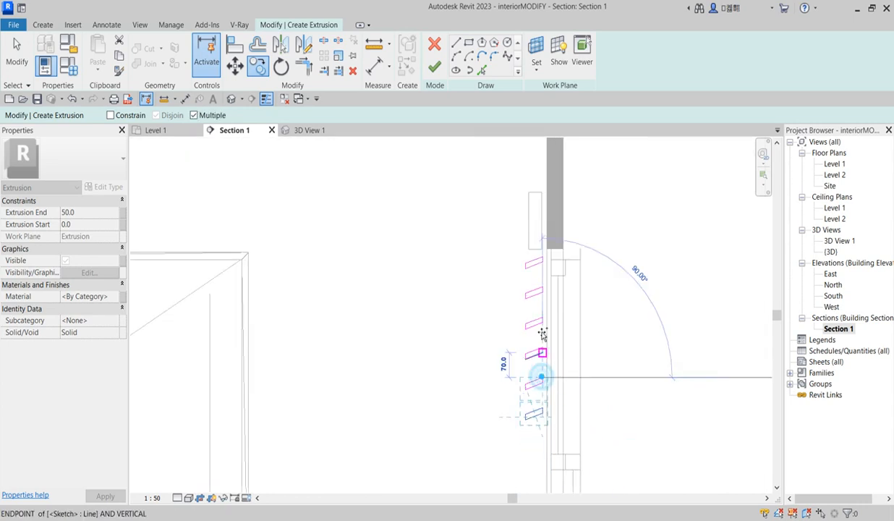
# Continue the evenly spaced slat copies down past the window's middle rail, using each previous slat's end corner as the reference
pyautogui.scroll(-3, 542, 329)
pyautogui.scroll(2, 545, 383)
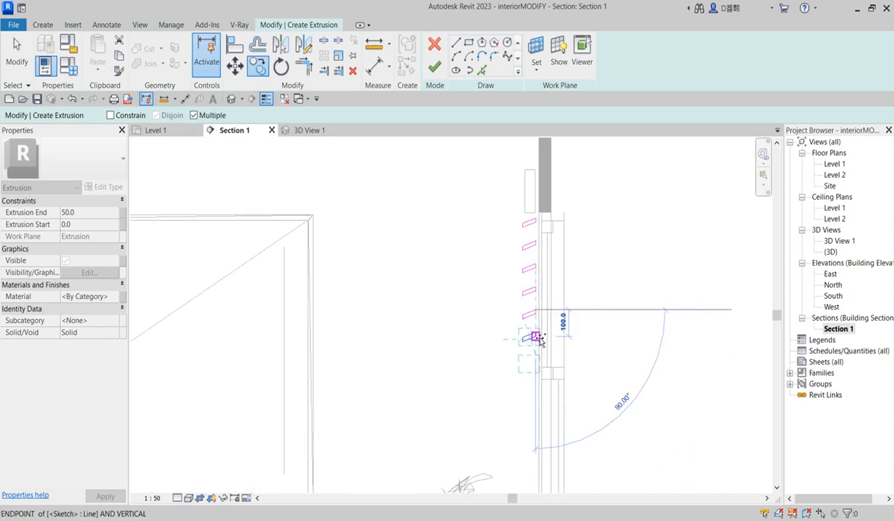
pyautogui.click(539, 337)
pyautogui.scroll(1, 543, 343)
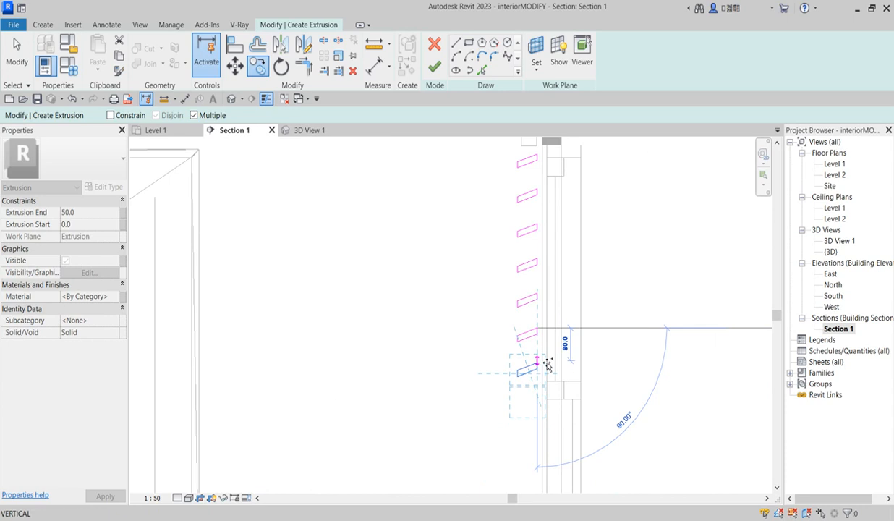
pyautogui.click(538, 367)
pyautogui.click(534, 393)
pyautogui.scroll(-2, 532, 396)
pyautogui.scroll(3, 532, 401)
pyautogui.scroll(-2, 538, 363)
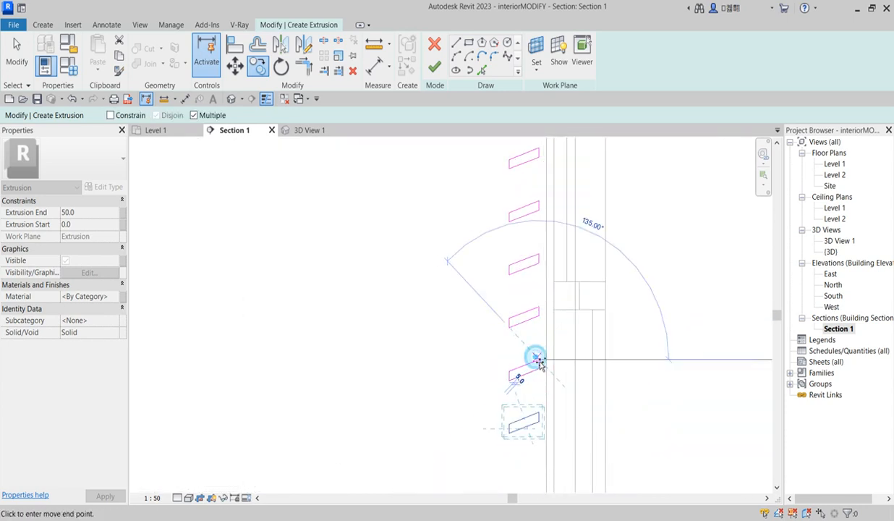
pyautogui.scroll(1, 535, 383)
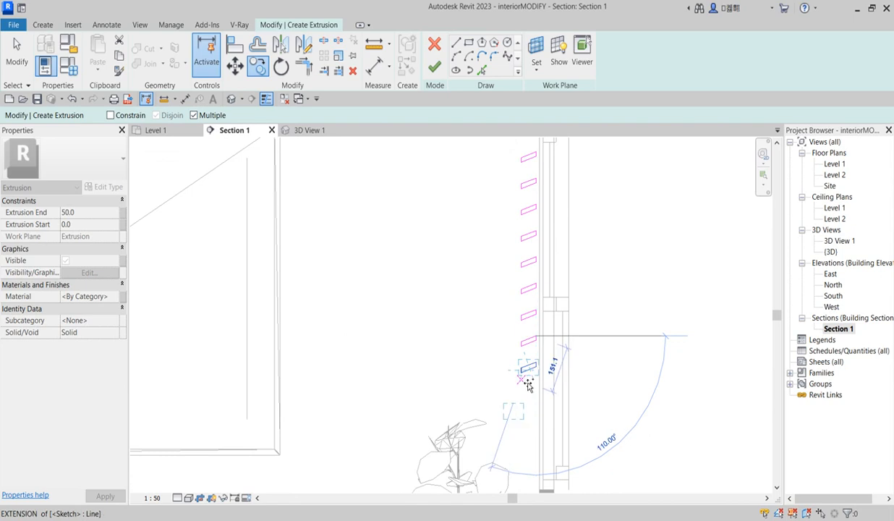
pyautogui.scroll(2, 537, 375)
pyautogui.click(537, 358)
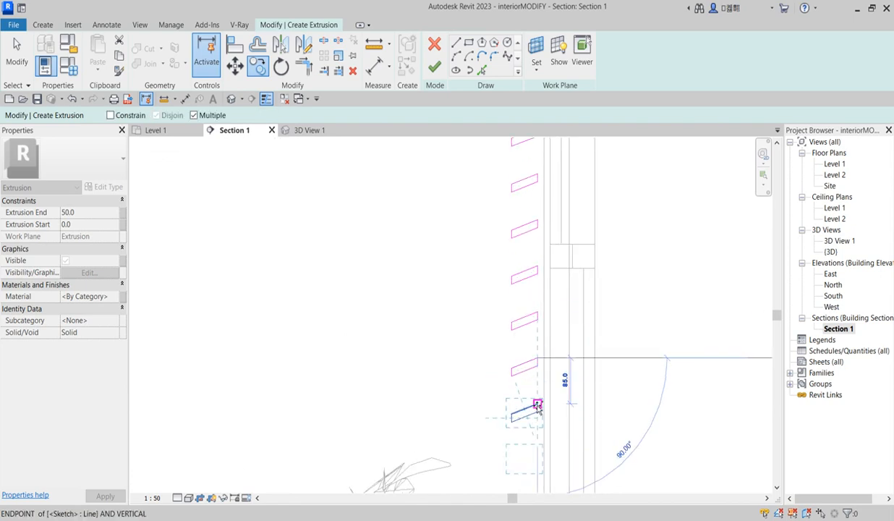
# Place the last slat copies at 85 mm spacing down to the window's lower edge and end the copy
pyautogui.scroll(-4, 539, 407)
pyautogui.scroll(4, 506, 303)
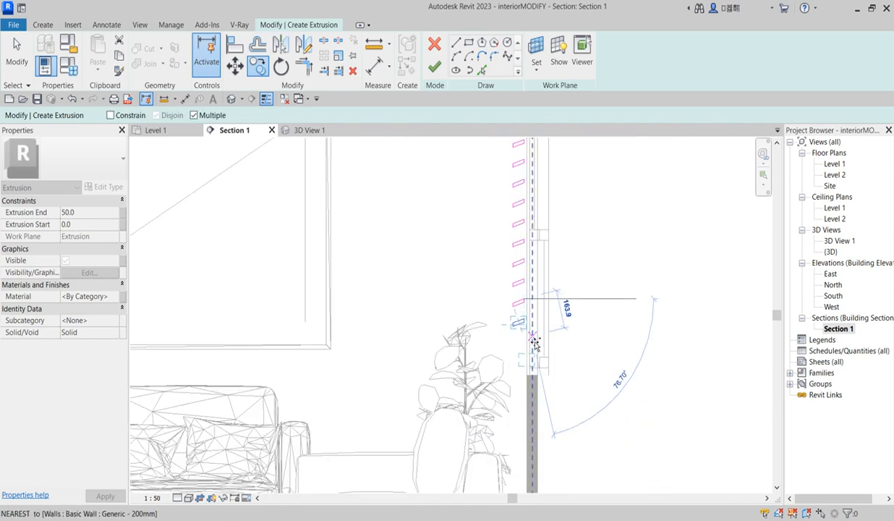
pyautogui.click(515, 301)
pyautogui.click(517, 339)
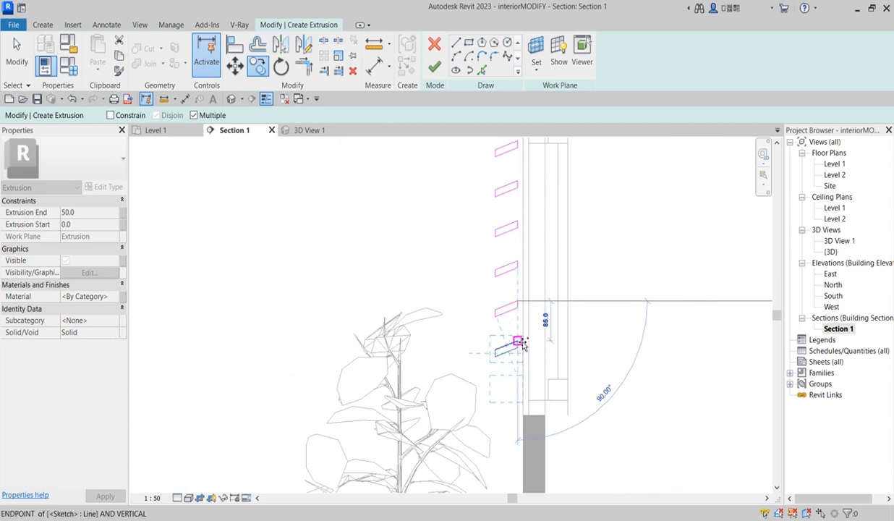
pyautogui.click(518, 380)
pyautogui.scroll(-3, 551, 343)
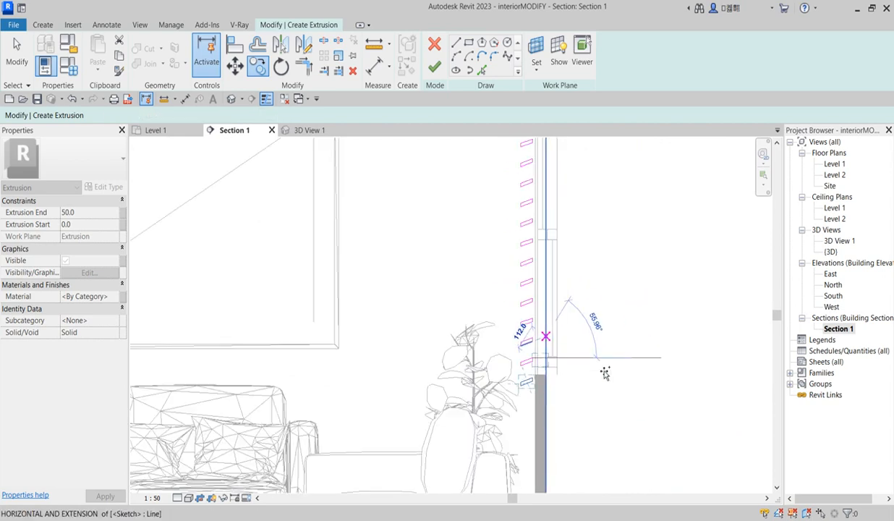
pyautogui.press('Escape')
pyautogui.scroll(-3, 489, 292)
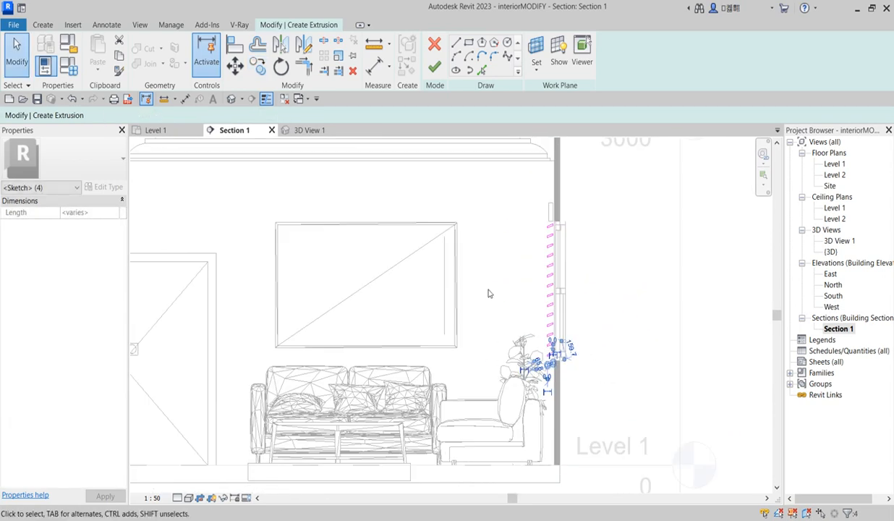
pyautogui.press('Escape')
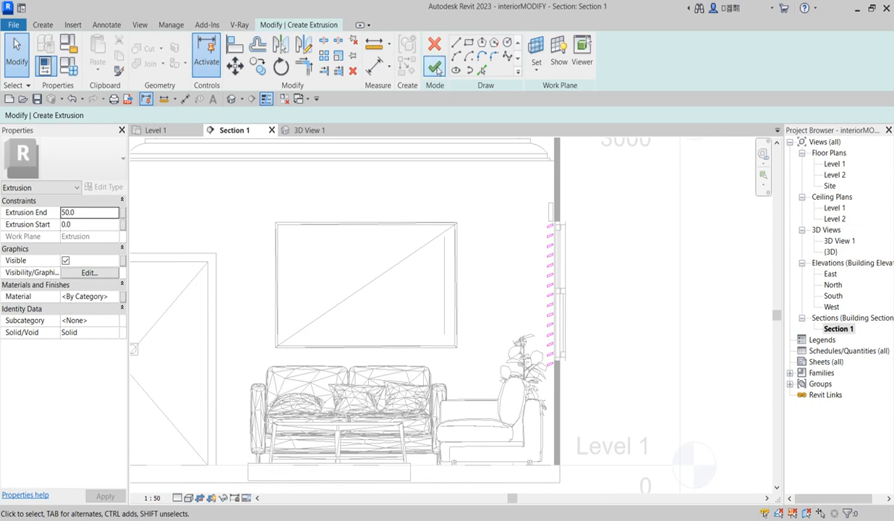
# Finish the slat extrusion and stretch it in the Level 1 plan to span the window, from about 1723 to 2612 mm
pyautogui.click(436, 67)
pyautogui.scroll(1, 576, 337)
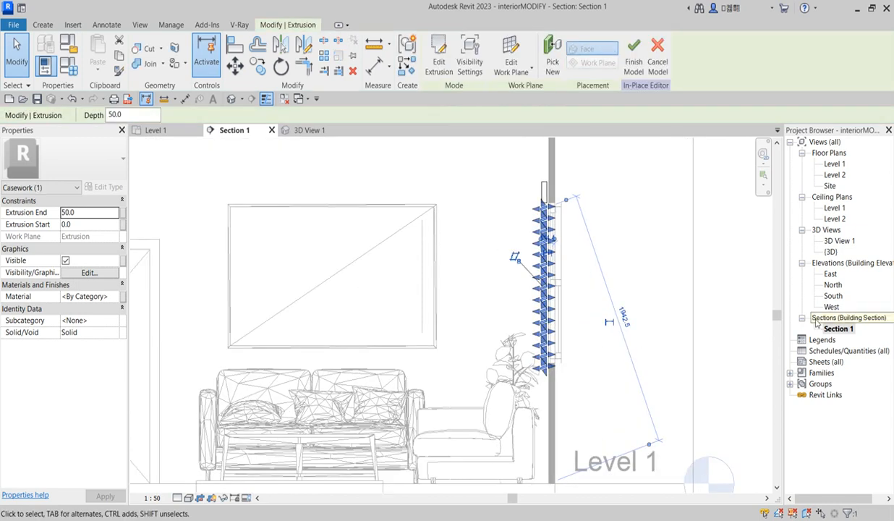
pyautogui.doubleClick(834, 164)
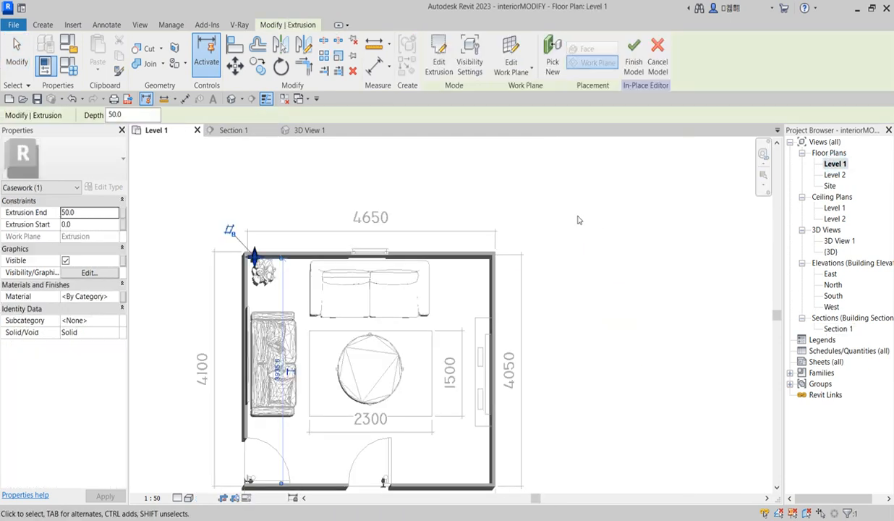
pyautogui.scroll(5, 253, 257)
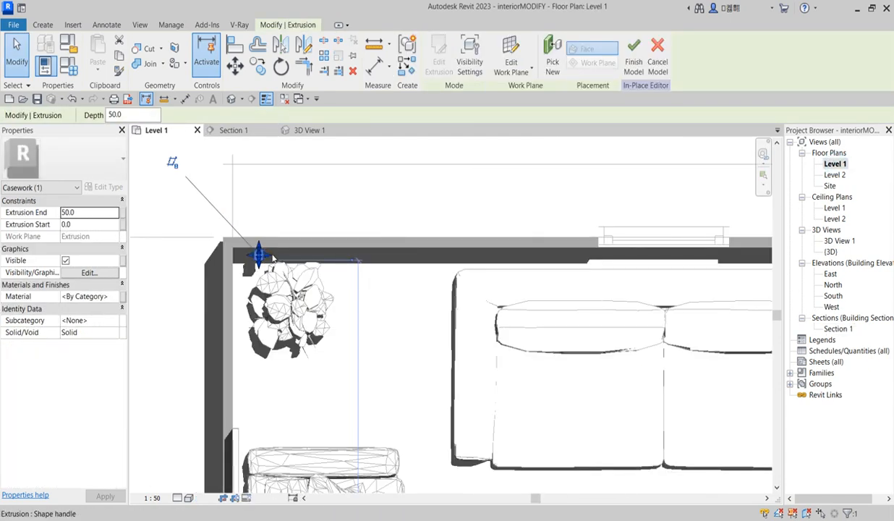
pyautogui.moveTo(262, 255); pyautogui.dragTo(497, 253)
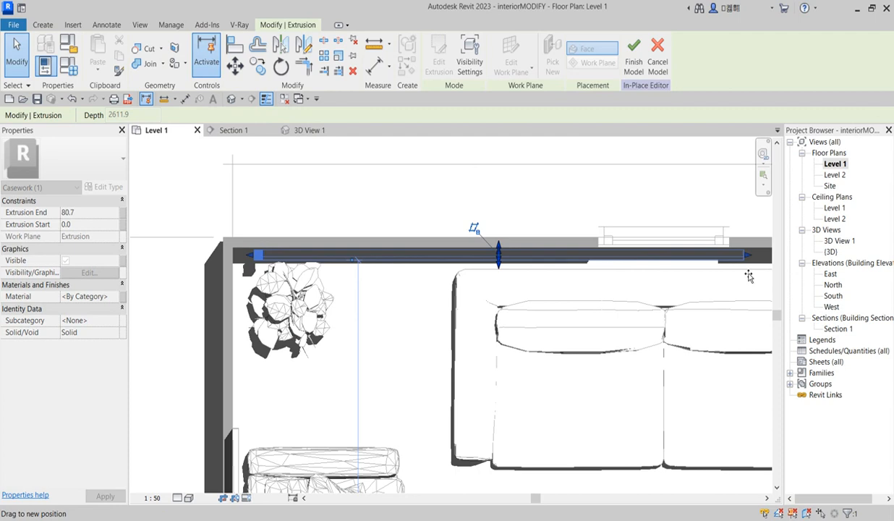
pyautogui.moveTo(249, 256); pyautogui.dragTo(579, 264)
pyautogui.scroll(-2, 426, 286)
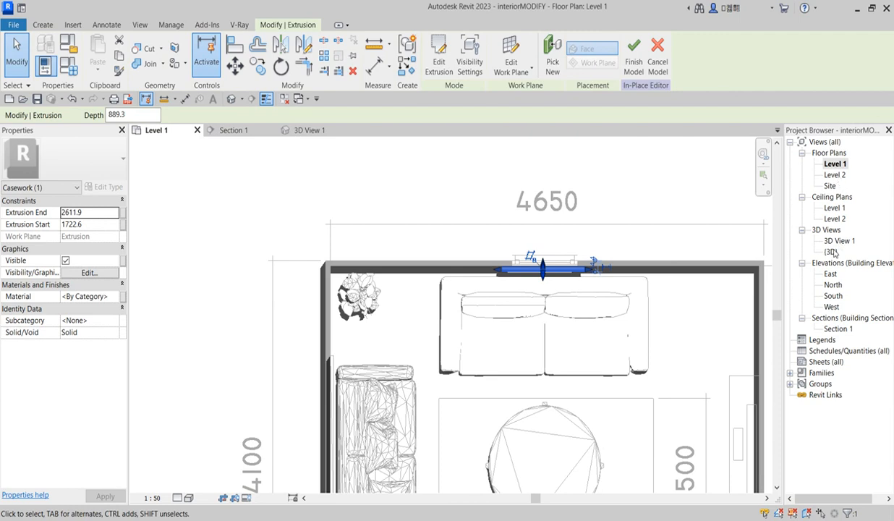
# Select the head box extrusion above the window in Section 1 and go back to the Level 1 plan with it selected
pyautogui.click(838, 328)
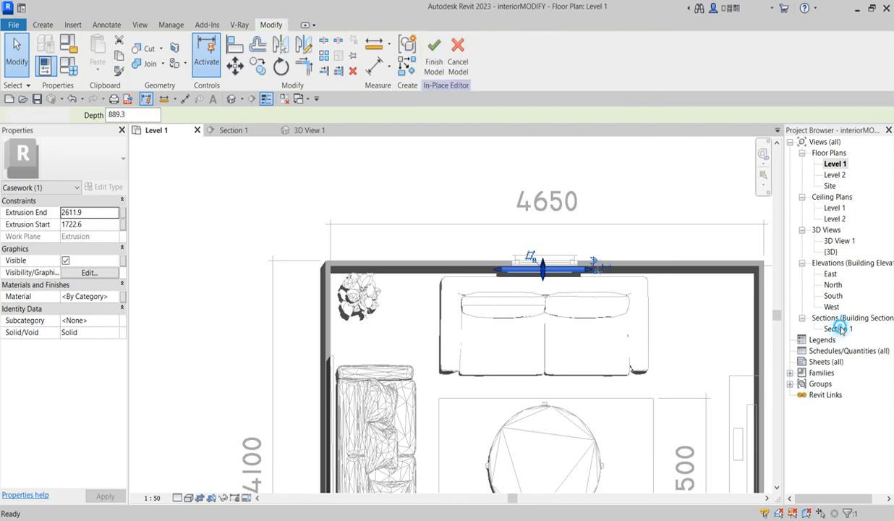
pyautogui.click(626, 215)
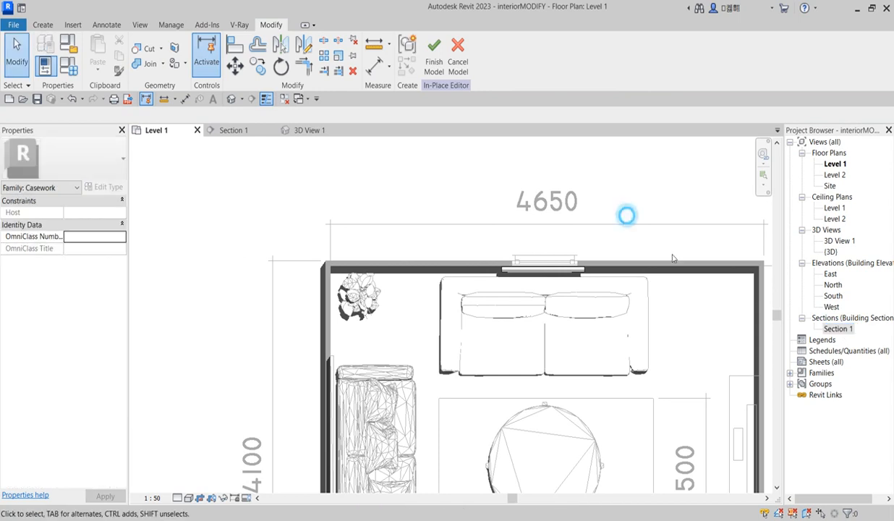
pyautogui.doubleClick(841, 330)
pyautogui.click(364, 259)
pyautogui.scroll(-3, 366, 260)
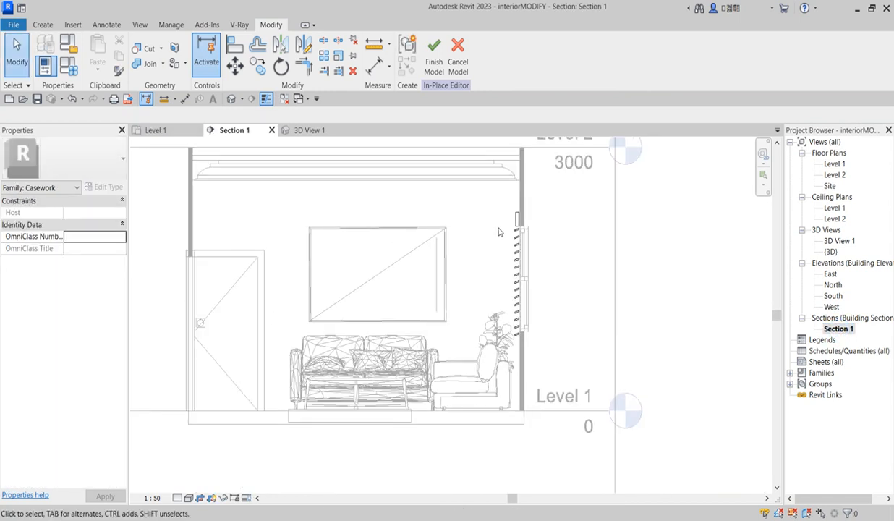
pyautogui.click(516, 217)
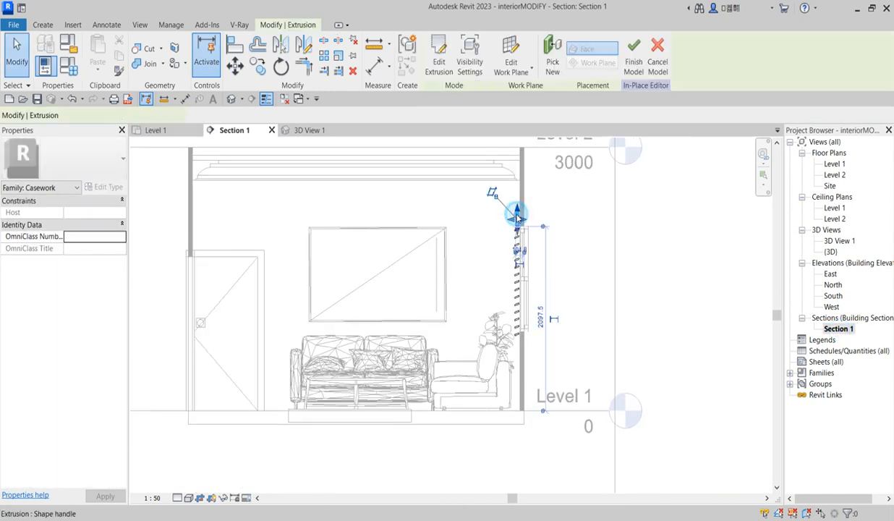
pyautogui.doubleClick(834, 163)
pyautogui.scroll(-5, 354, 278)
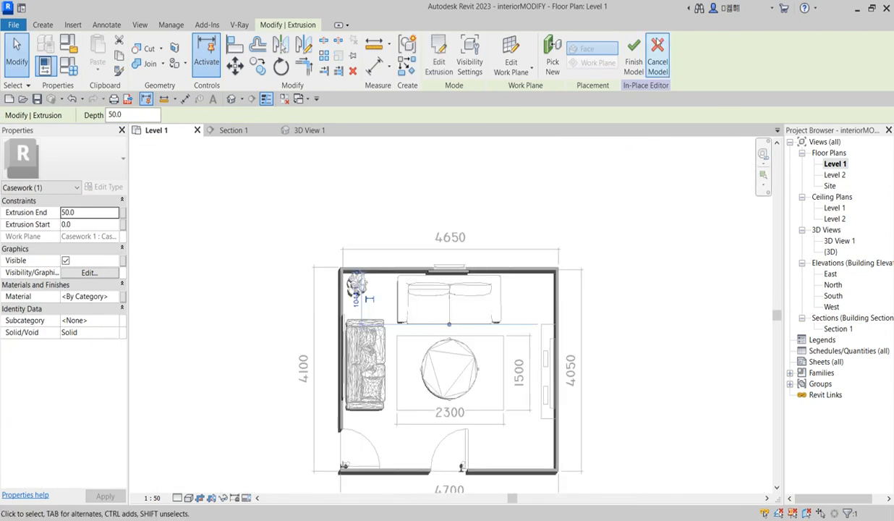
# Finish the in-place casework model and show the window blind in 3D View 1
pyautogui.click(633, 54)
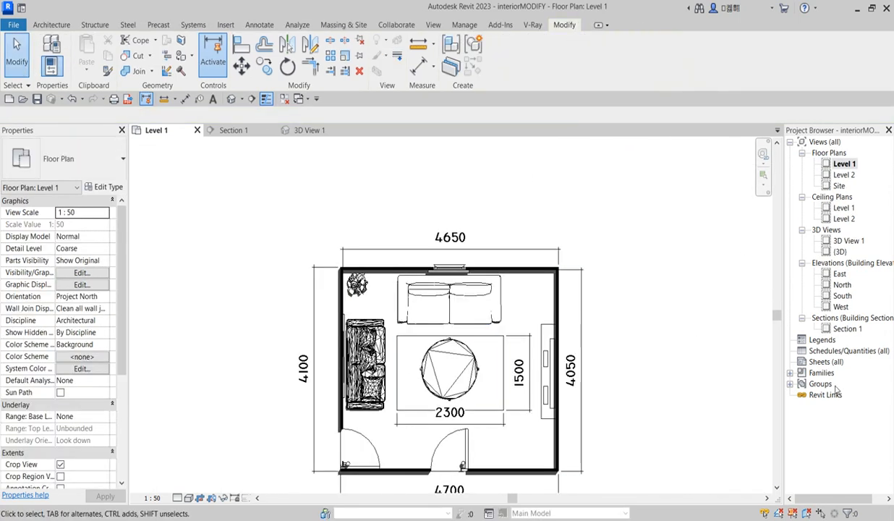
pyautogui.doubleClick(848, 241)
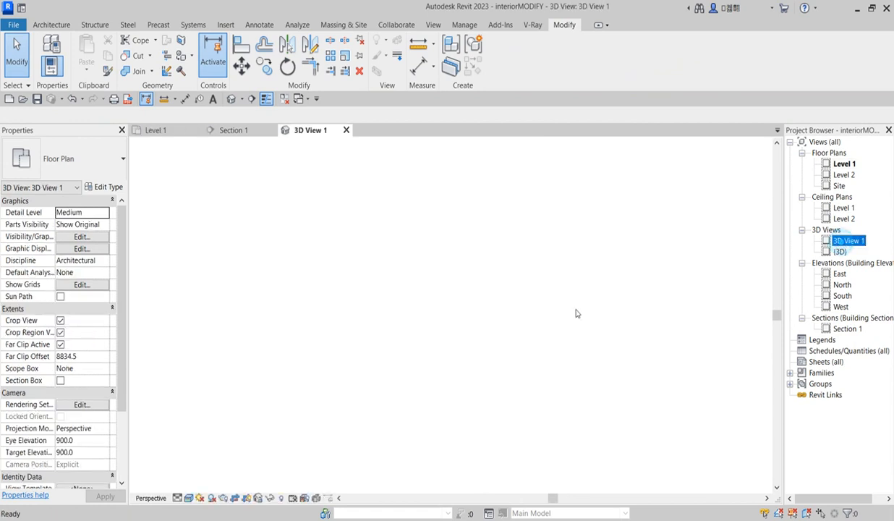
pyautogui.scroll(3, 596, 261)
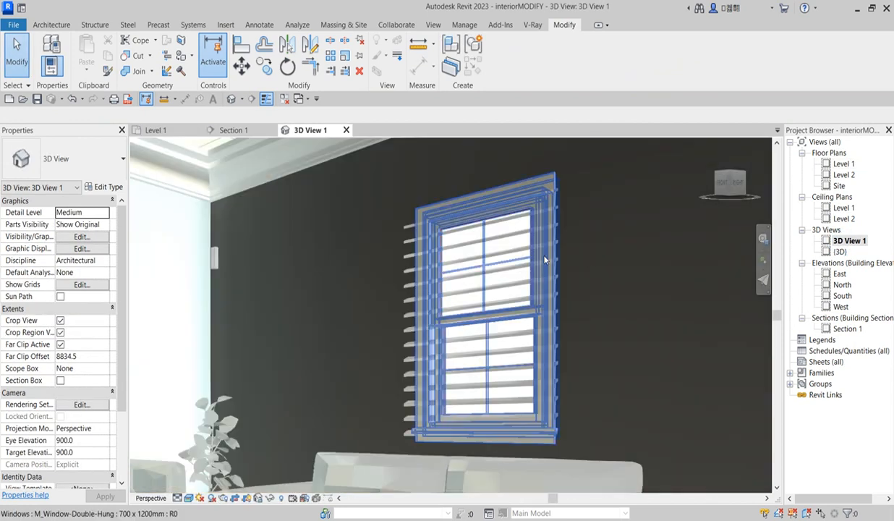
# Select the blind casework and stretch the slats slightly beyond both sides of the window frame
pyautogui.click(556, 249)
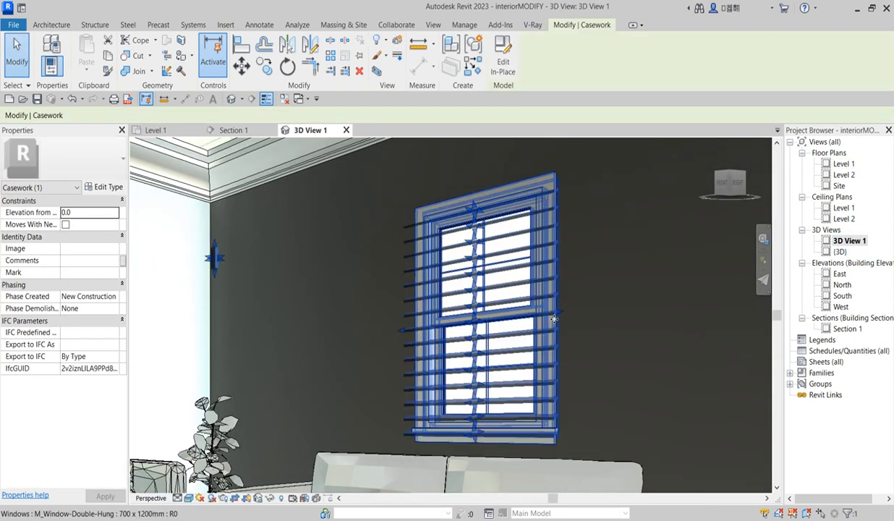
pyautogui.scroll(3, 562, 319)
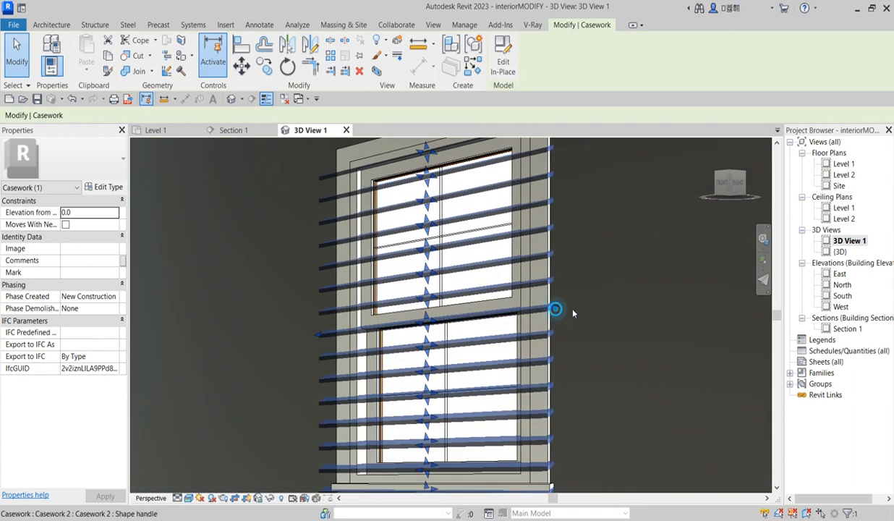
pyautogui.moveTo(580, 315); pyautogui.dragTo(590, 318)
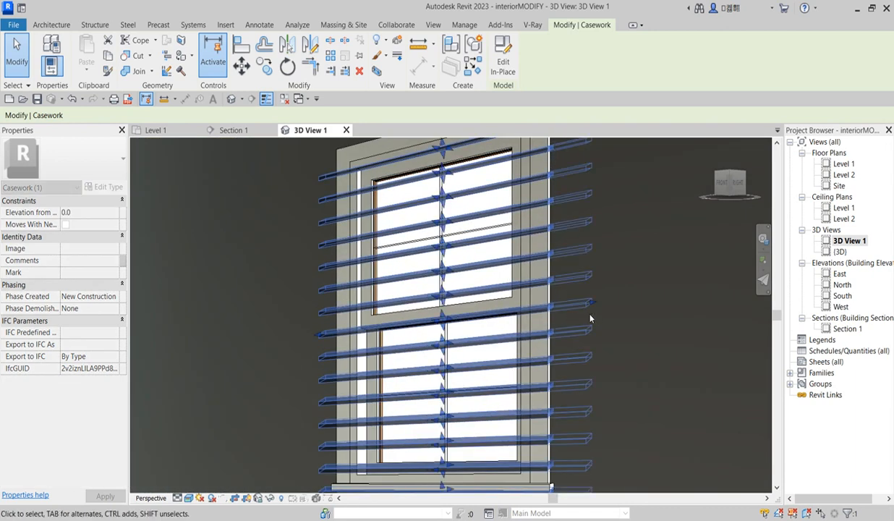
pyautogui.scroll(-3, 520, 321)
pyautogui.scroll(4, 460, 326)
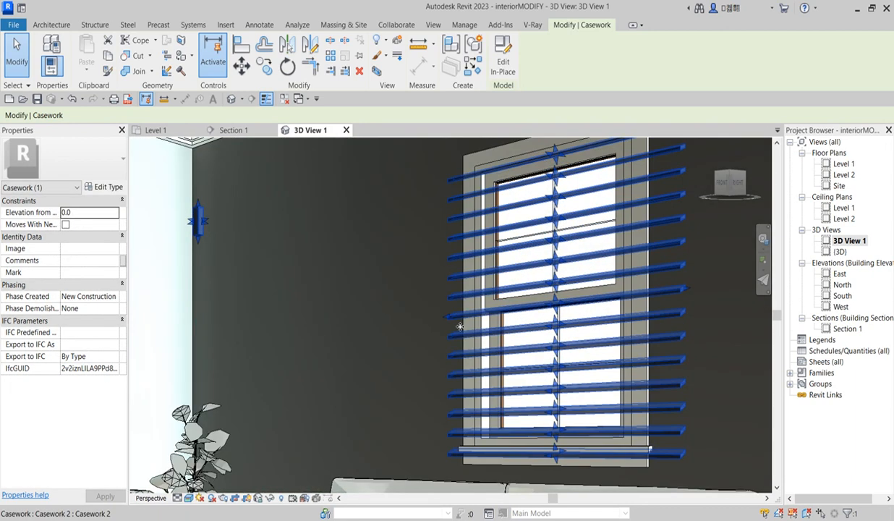
pyautogui.moveTo(449, 317); pyautogui.dragTo(442, 320)
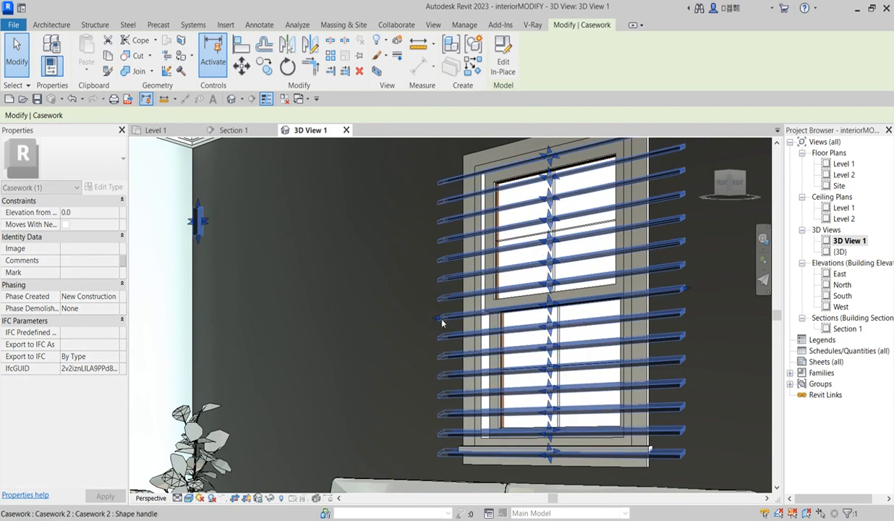
# Try to stretch the small head box in the 3D view from the room corner along the wall towards the window
pyautogui.scroll(-2, 441, 358)
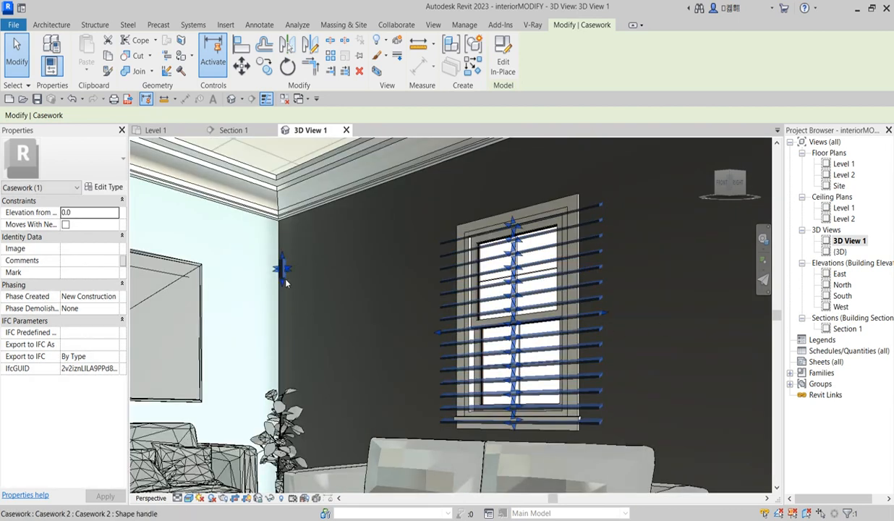
pyautogui.scroll(6, 288, 280)
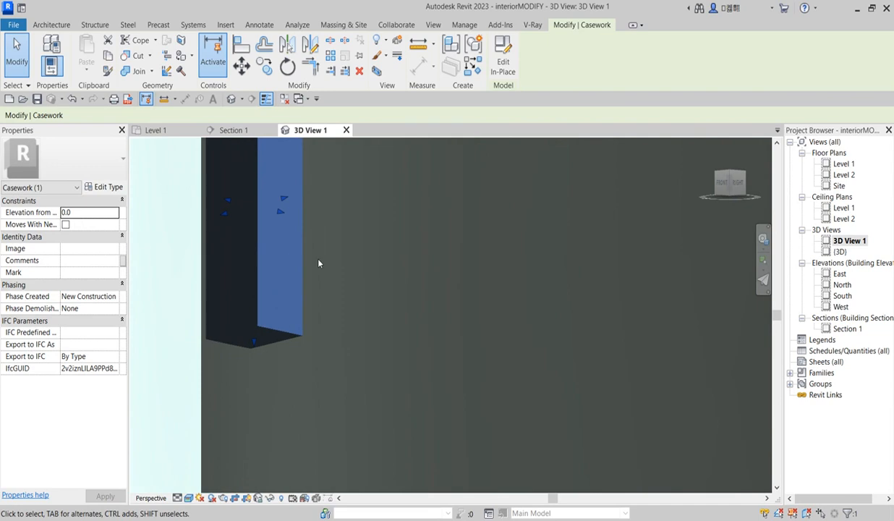
pyautogui.scroll(-1, 373, 364)
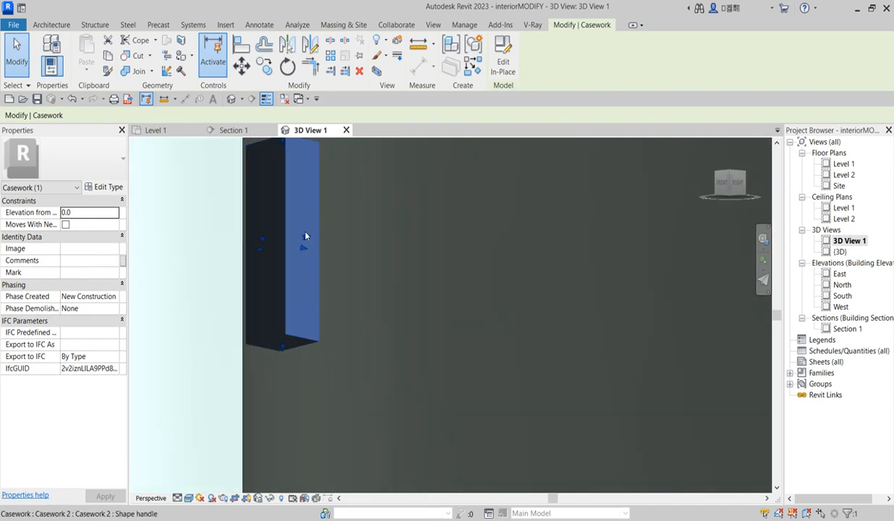
pyautogui.moveTo(378, 250); pyautogui.dragTo(405, 293)
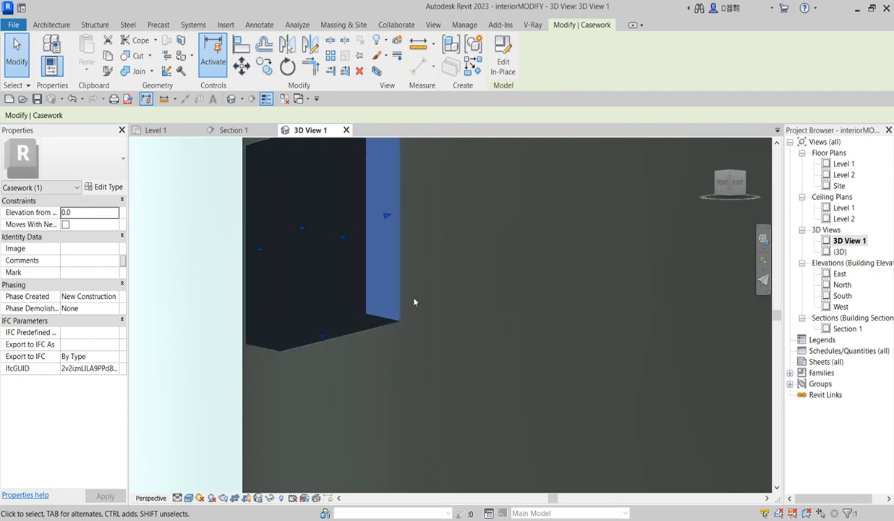
pyautogui.scroll(-3, 413, 301)
pyautogui.scroll(-5, 428, 320)
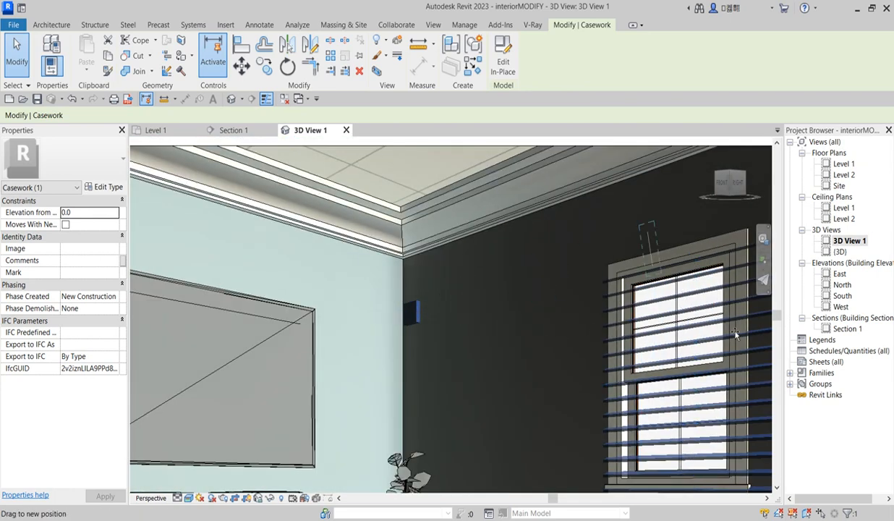
pyautogui.scroll(-3, 457, 316)
pyautogui.scroll(4, 600, 279)
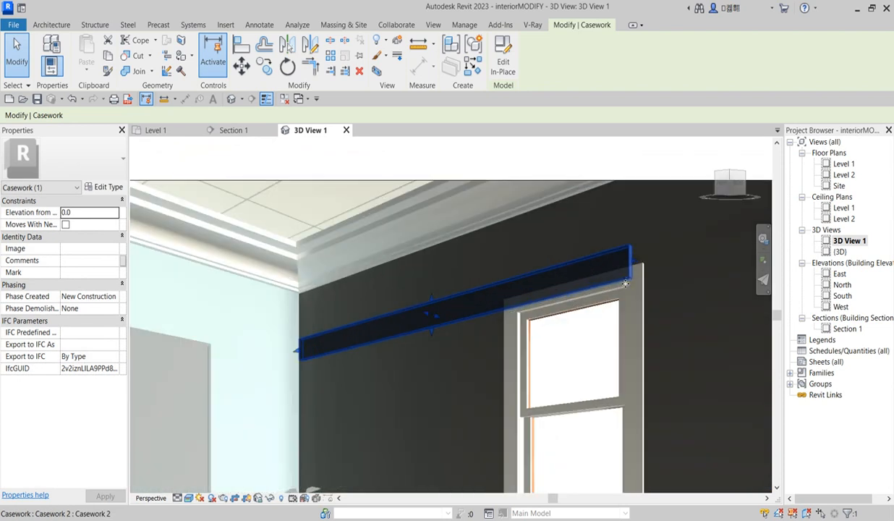
# Try to adjust both ends of the head box in the 3D view so it overhangs each side of the window frame
pyautogui.moveTo(687, 273); pyautogui.dragTo(739, 257)
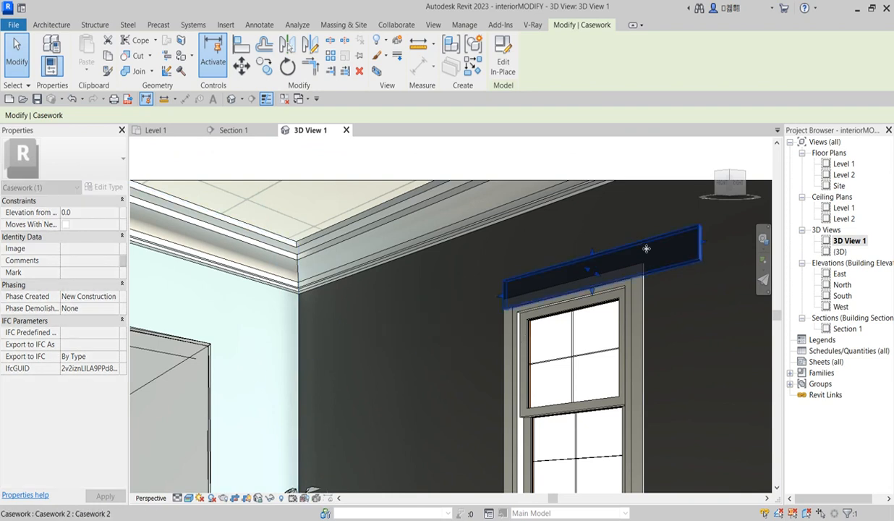
pyautogui.scroll(3, 492, 298)
pyautogui.moveTo(497, 295); pyautogui.dragTo(442, 313)
pyautogui.scroll(-6, 448, 318)
pyautogui.press('Escape')
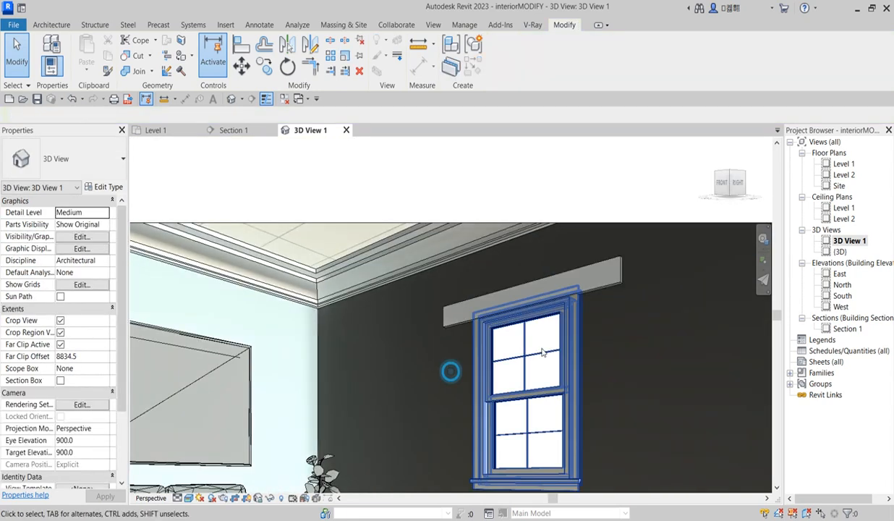
# Check the head box above the window in 3D View 1 and undo its stretching
pyautogui.scroll(3, 596, 361)
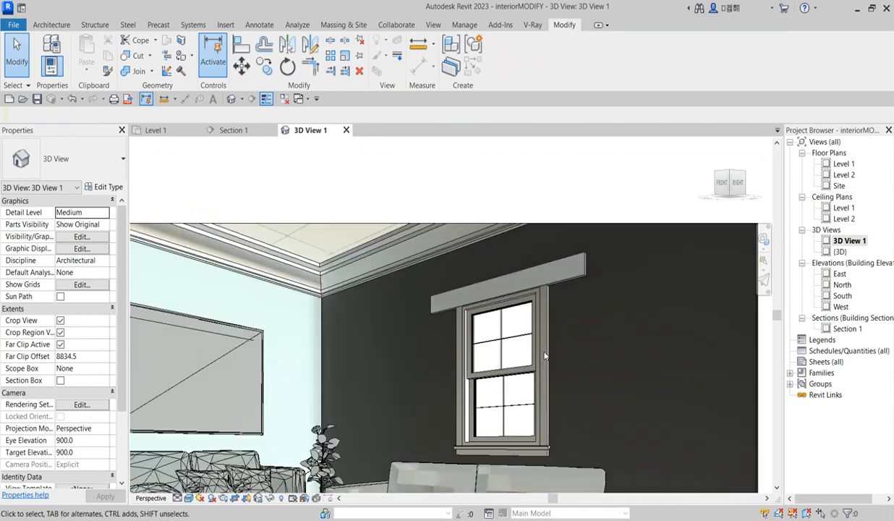
pyautogui.scroll(-4, 535, 332)
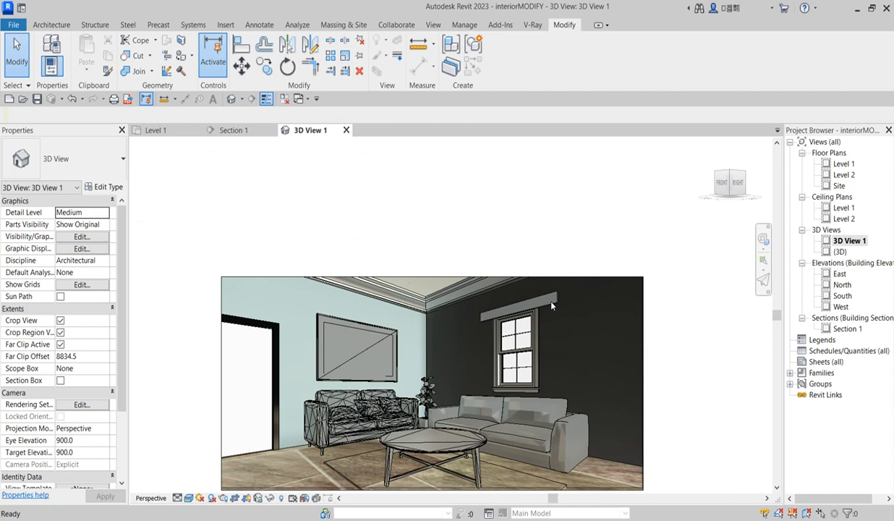
pyautogui.scroll(4, 550, 308)
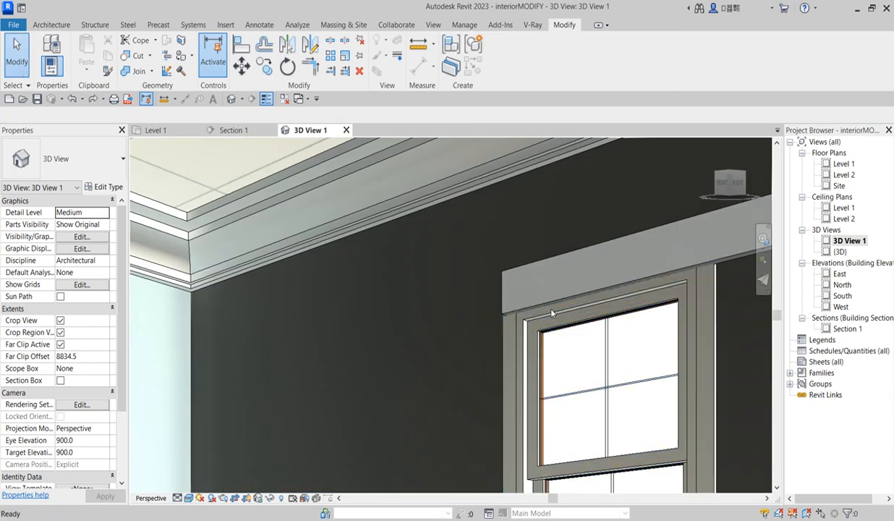
pyautogui.scroll(-2, 551, 312)
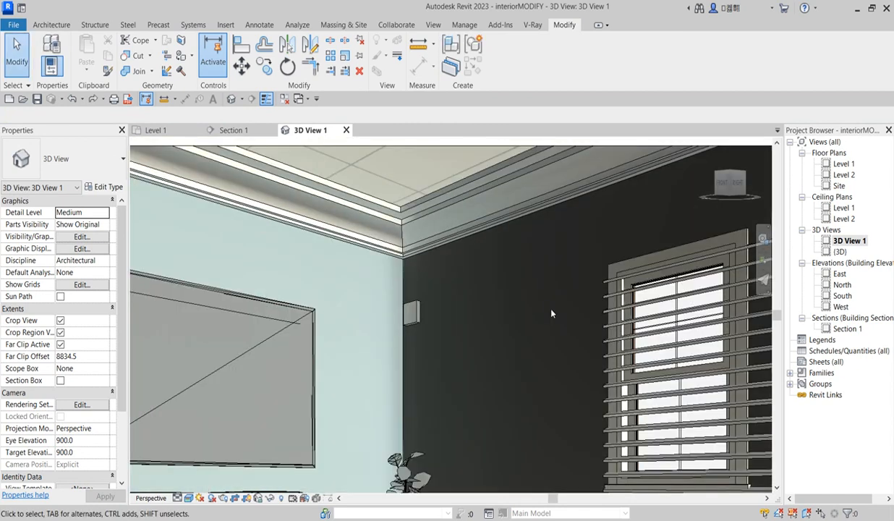
# Select the blind casework and open the Level 1 floor plan
pyautogui.click(412, 305)
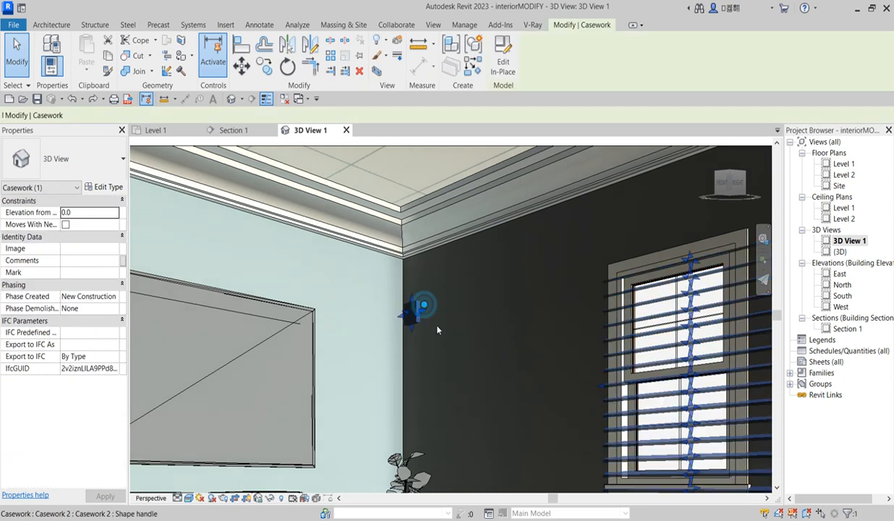
pyautogui.scroll(-2, 417, 302)
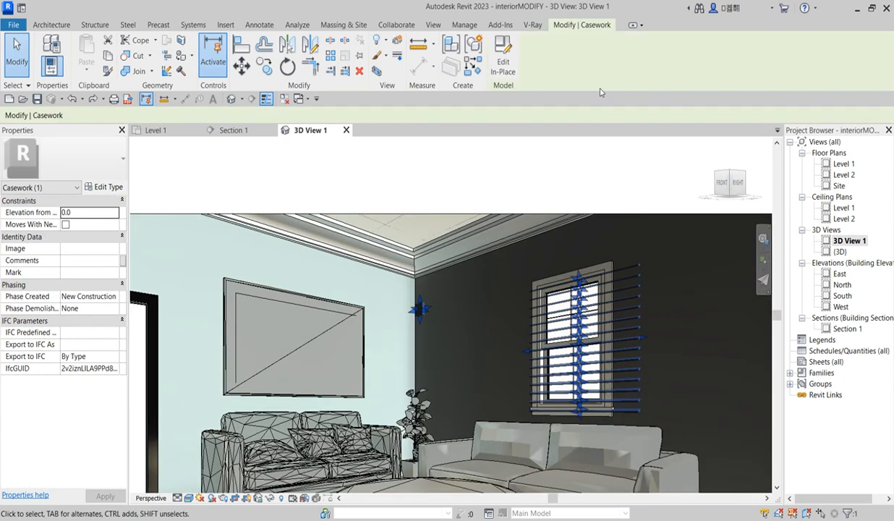
pyautogui.doubleClick(841, 165)
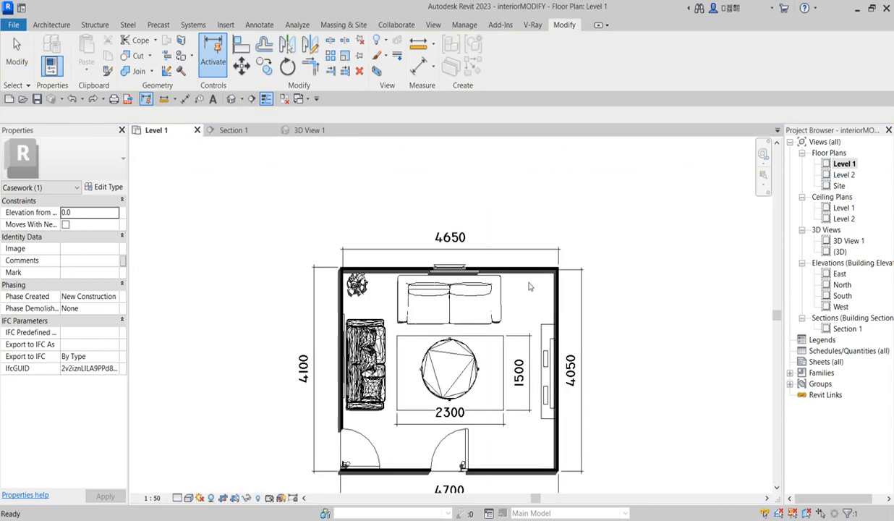
# Draw a horizontal building section across the middle of the room, looking towards the window wall, and open its view
pyautogui.scroll(-3, 538, 202)
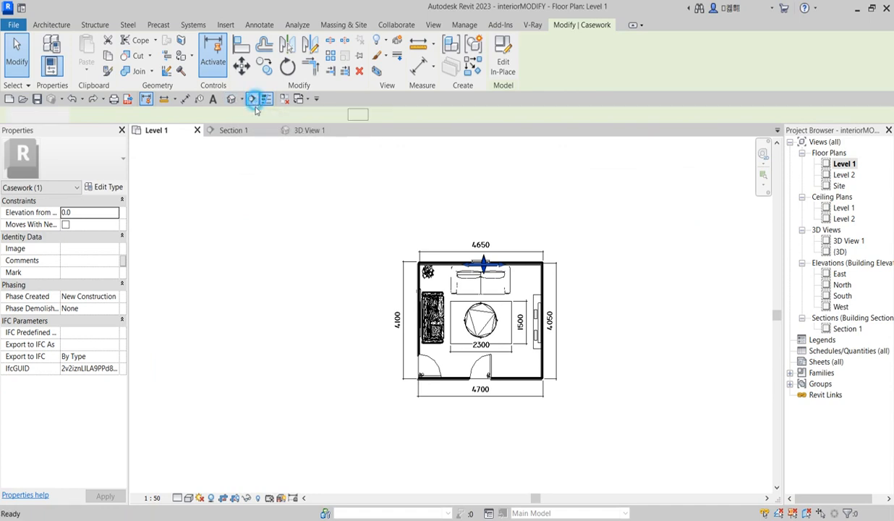
pyautogui.click(252, 99)
pyautogui.click(377, 326)
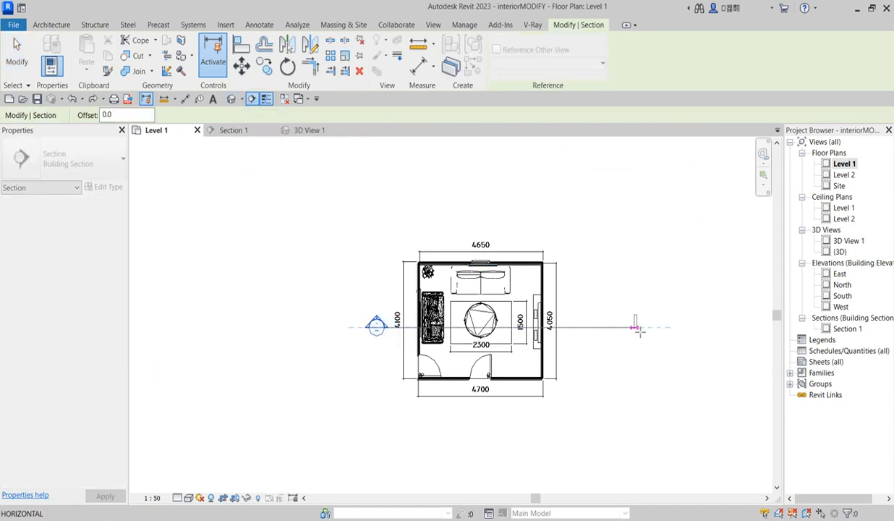
pyautogui.click(591, 326)
pyautogui.rightClick(576, 329)
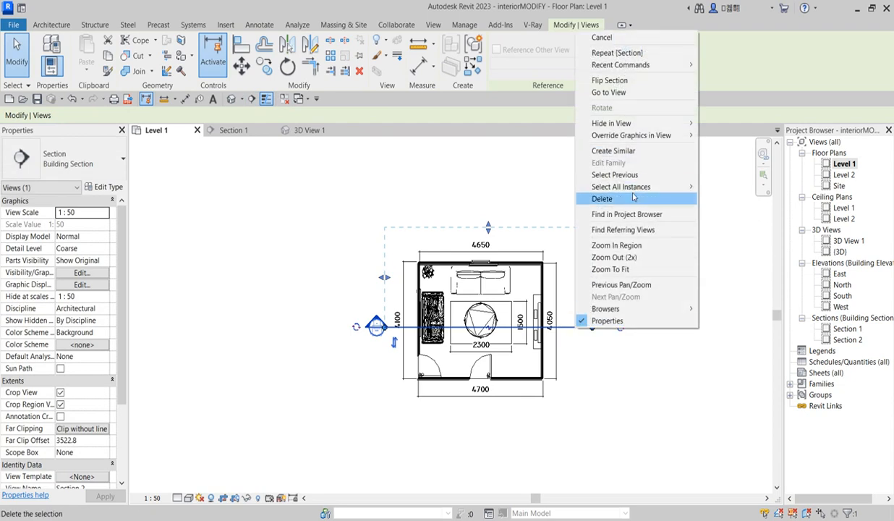
pyautogui.click(608, 91)
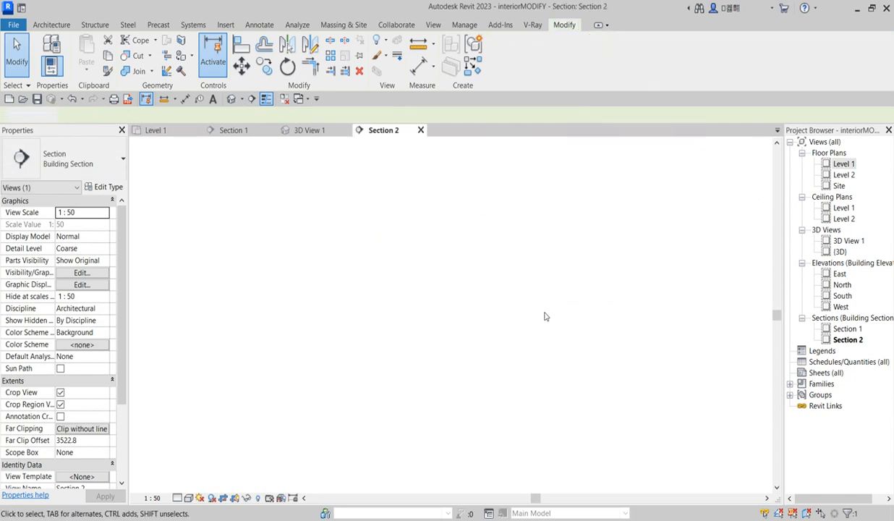
# Edit the blind casework in place and resize the slat extrusion to span 1577.5 to 2586.6 mm, slightly beyond both sides of the window
pyautogui.click(289, 288)
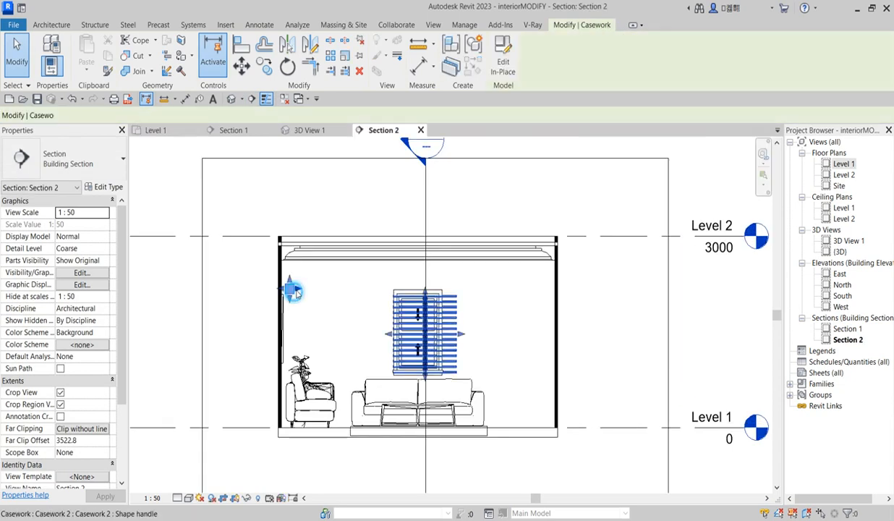
pyautogui.click(502, 58)
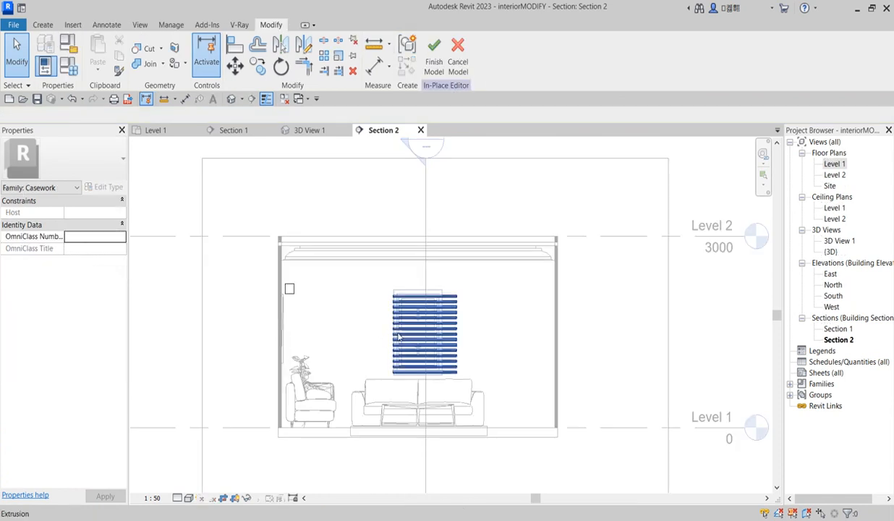
pyautogui.scroll(3, 401, 335)
pyautogui.click(399, 338)
pyautogui.scroll(2, 397, 336)
pyautogui.moveTo(383, 338); pyautogui.dragTo(366, 338)
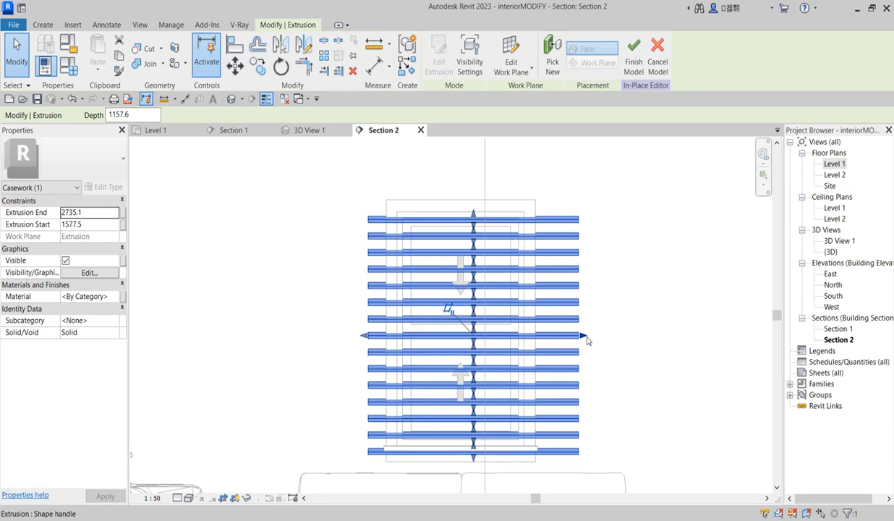
pyautogui.moveTo(584, 337); pyautogui.dragTo(554, 350)
pyautogui.scroll(-3, 355, 279)
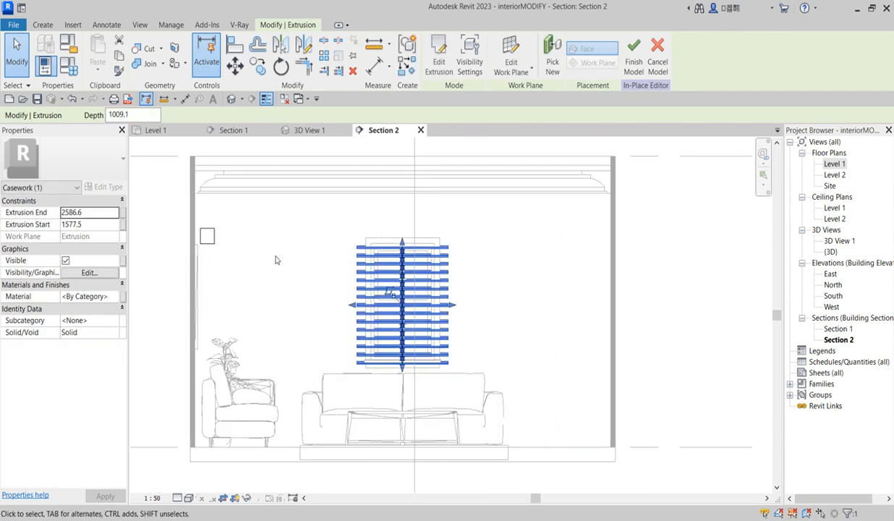
# Stretch the head box extrusion across the window and bring in its wall-side end so it overhangs the frame on both sides
pyautogui.click(217, 236)
pyautogui.moveTo(219, 236); pyautogui.dragTo(464, 239)
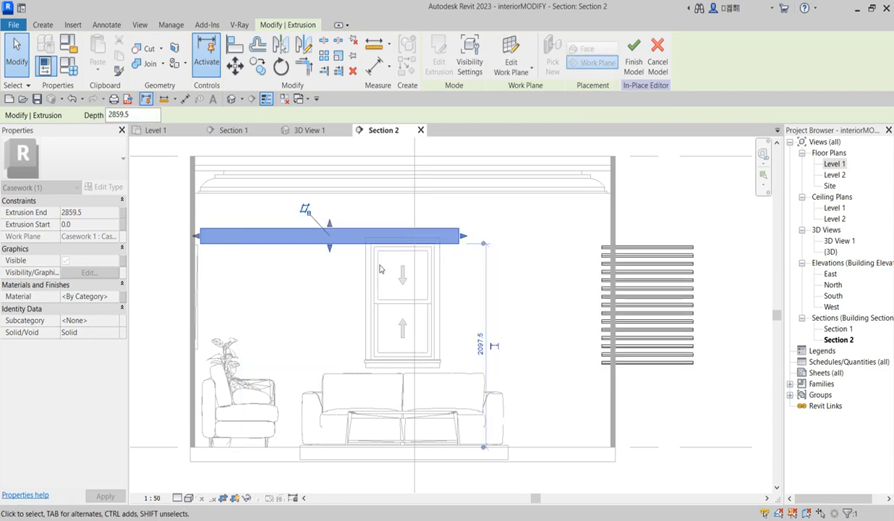
pyautogui.moveTo(195, 237); pyautogui.dragTo(352, 236)
# Bring the displaced slat extrusion back over the window by aligning both its ends with the head box, from -1184.8 to 0 mm
pyautogui.click(618, 338)
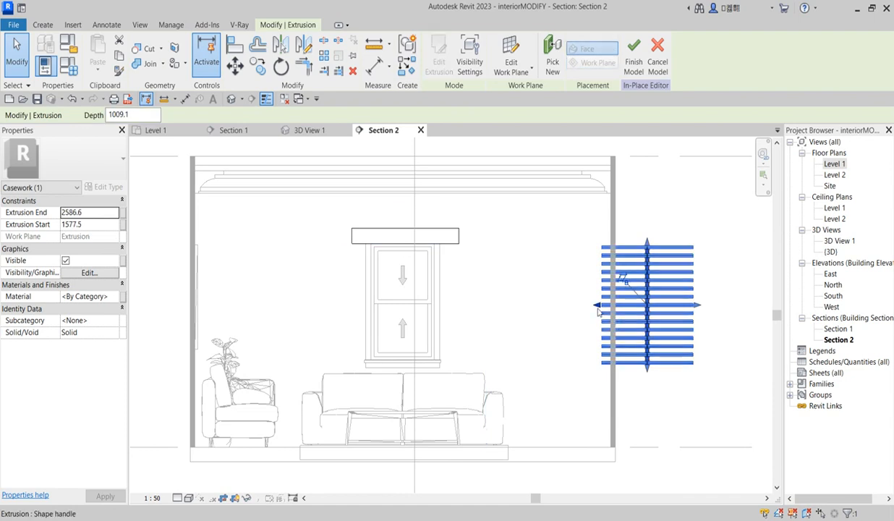
pyautogui.moveTo(597, 310); pyautogui.dragTo(360, 329)
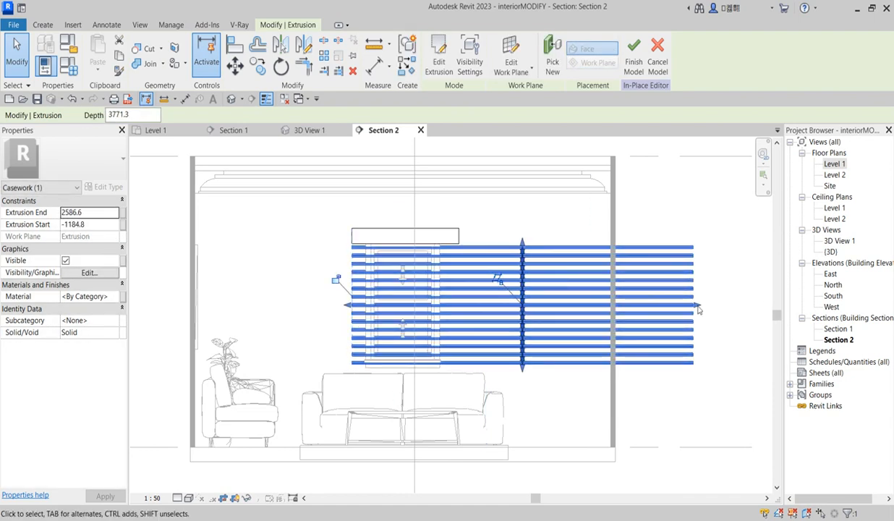
pyautogui.moveTo(698, 310); pyautogui.dragTo(461, 306)
pyautogui.click(583, 259)
# Shorten the slats slightly inside both ends of the head box, with the extrusion running from -1148.1 to -38.4 mm
pyautogui.scroll(4, 399, 256)
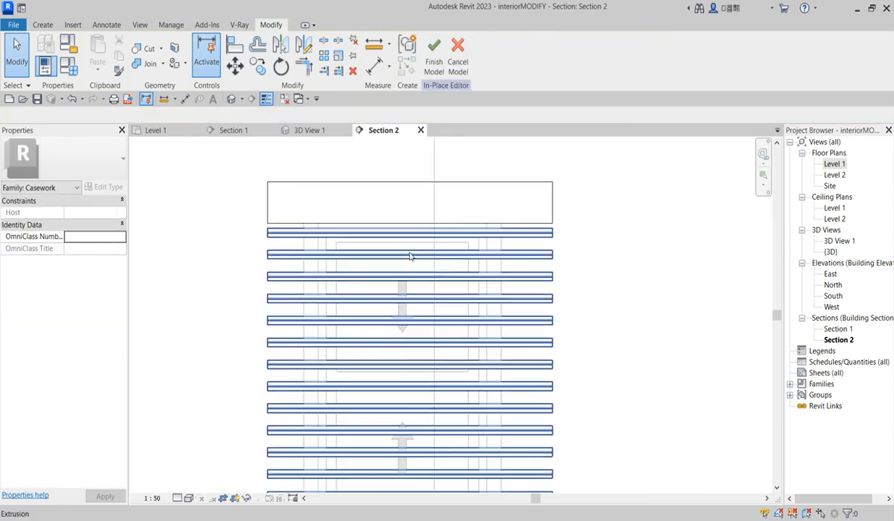
pyautogui.scroll(-2, 370, 264)
pyautogui.click(352, 282)
pyautogui.scroll(3, 315, 327)
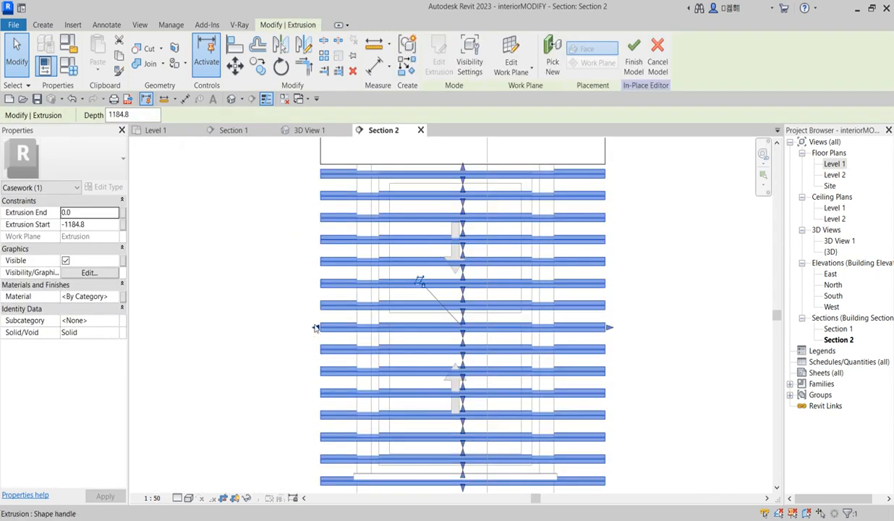
pyautogui.moveTo(315, 327); pyautogui.dragTo(332, 334)
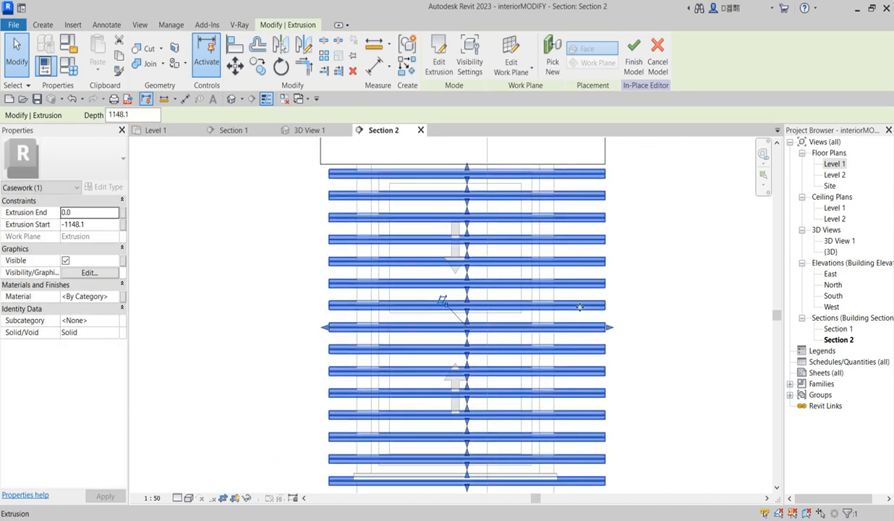
pyautogui.moveTo(609, 327); pyautogui.dragTo(597, 328)
pyautogui.scroll(-2, 636, 321)
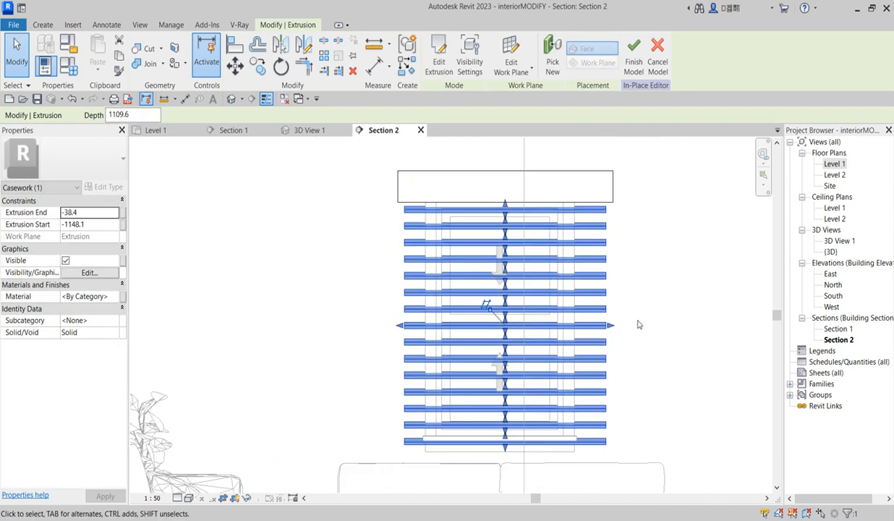
pyautogui.click(661, 310)
# Start a new extrusion on a picked plane of the window wall and sketch a rectangle about 500 by 620 mm beside the blind
pyautogui.scroll(-2, 413, 255)
pyautogui.scroll(-1, 487, 307)
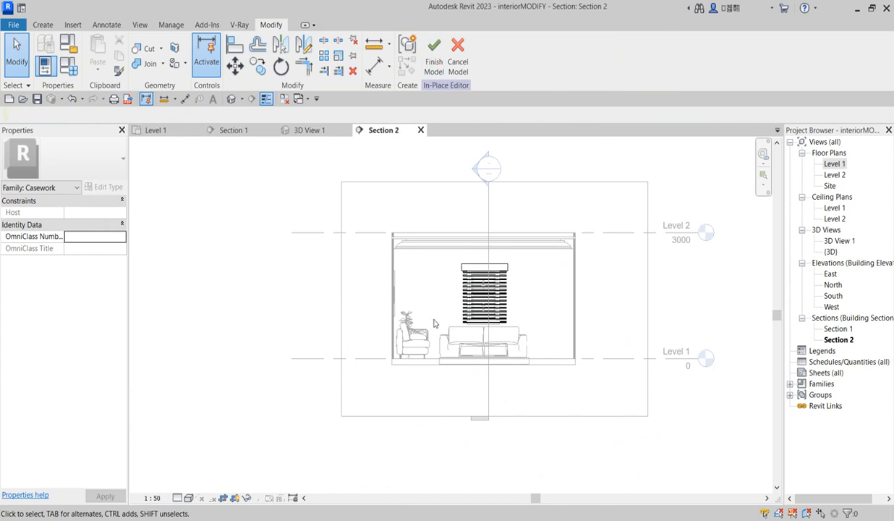
pyautogui.scroll(2, 414, 293)
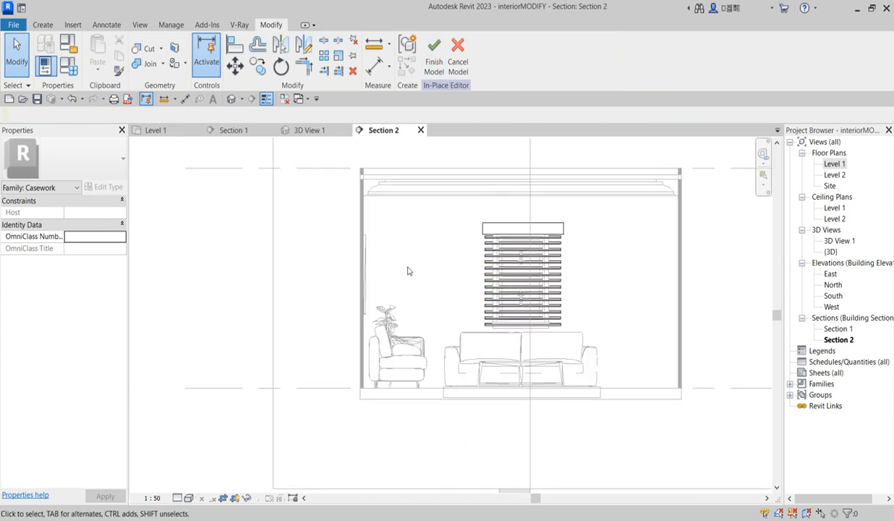
pyautogui.scroll(2, 398, 256)
pyautogui.scroll(-3, 455, 293)
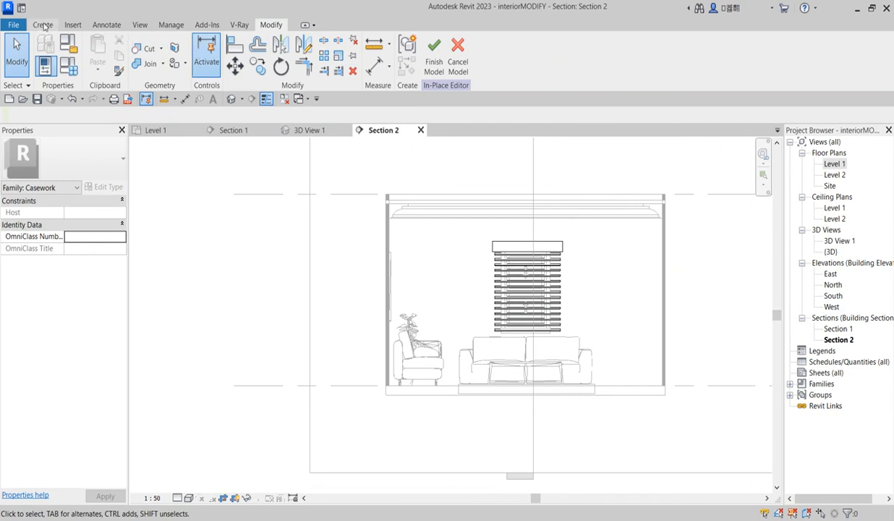
pyautogui.click(43, 25)
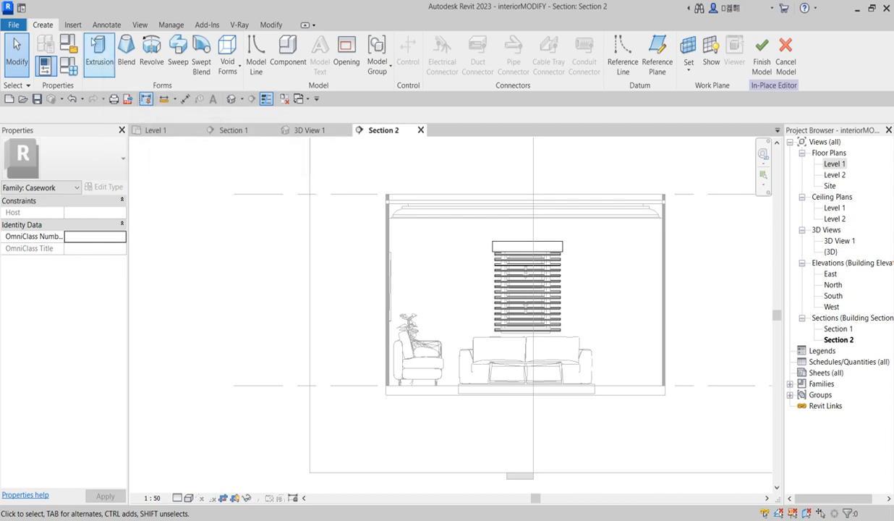
pyautogui.click(101, 63)
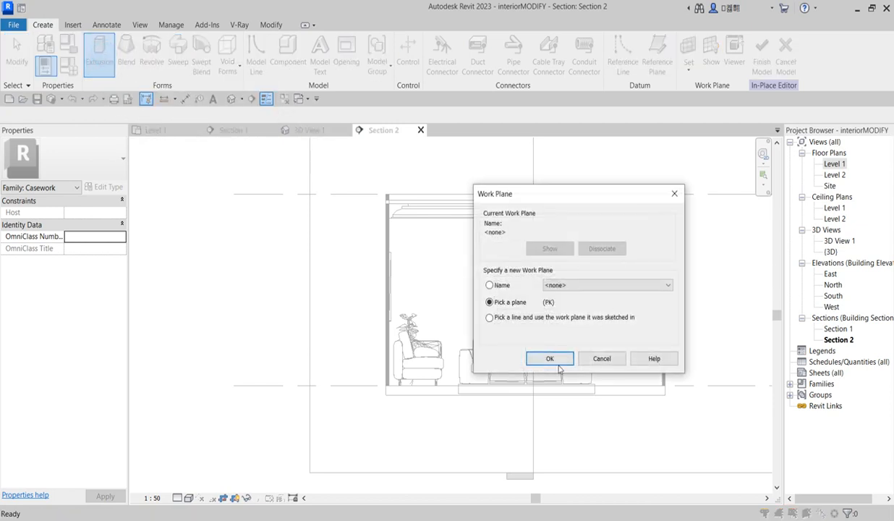
pyautogui.click(549, 359)
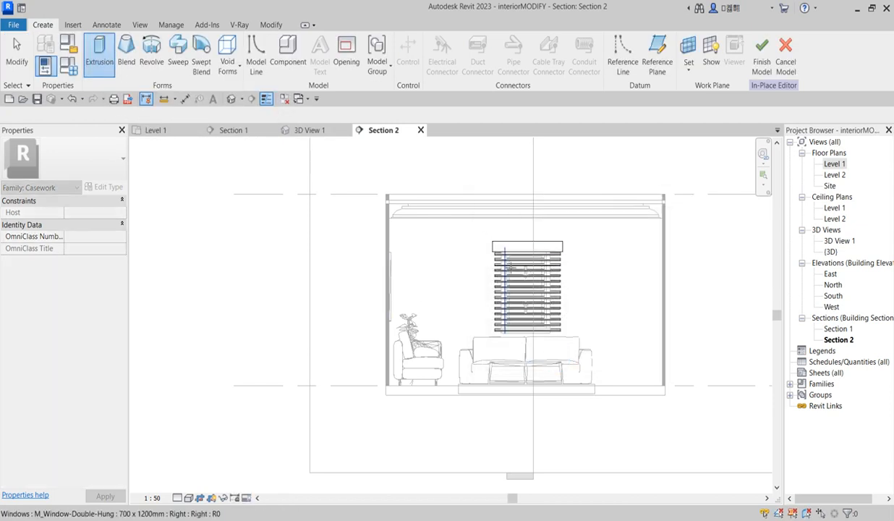
pyautogui.scroll(1, 509, 248)
pyautogui.scroll(1, 509, 248)
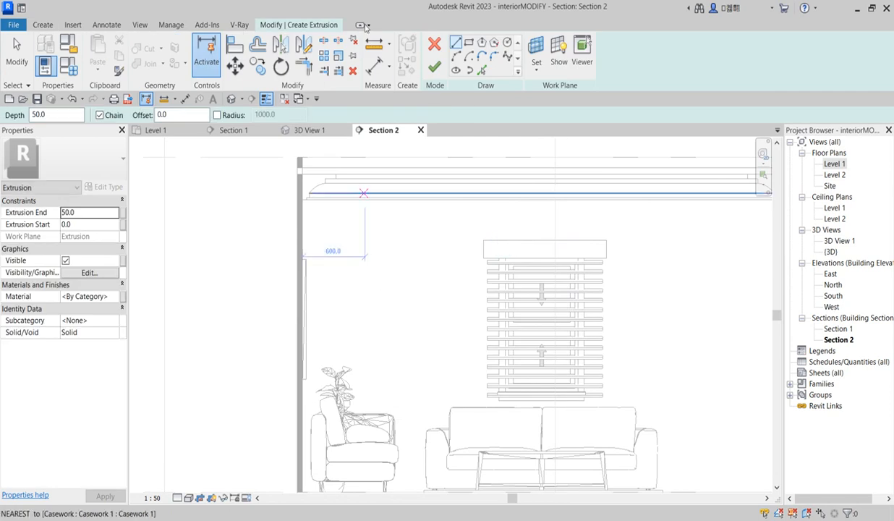
pyautogui.click(469, 42)
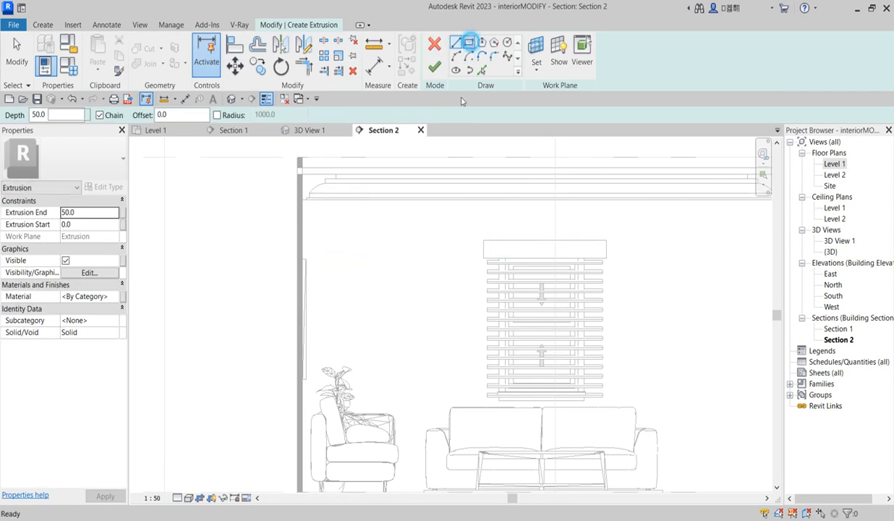
pyautogui.click(338, 264)
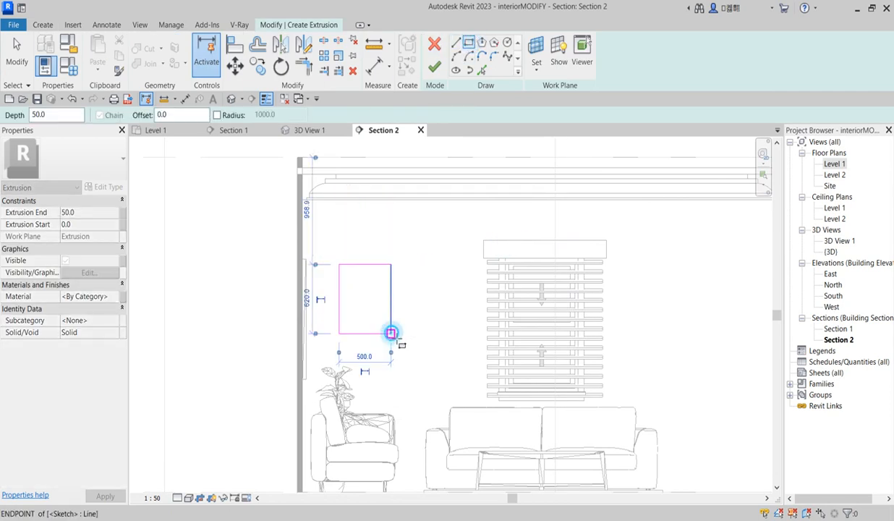
pyautogui.click(391, 333)
# Sketch a second rectangle about 260 by 260 mm, level with the large one's upper edge, and finish the extrusion at 50 mm depth
pyautogui.scroll(2, 407, 283)
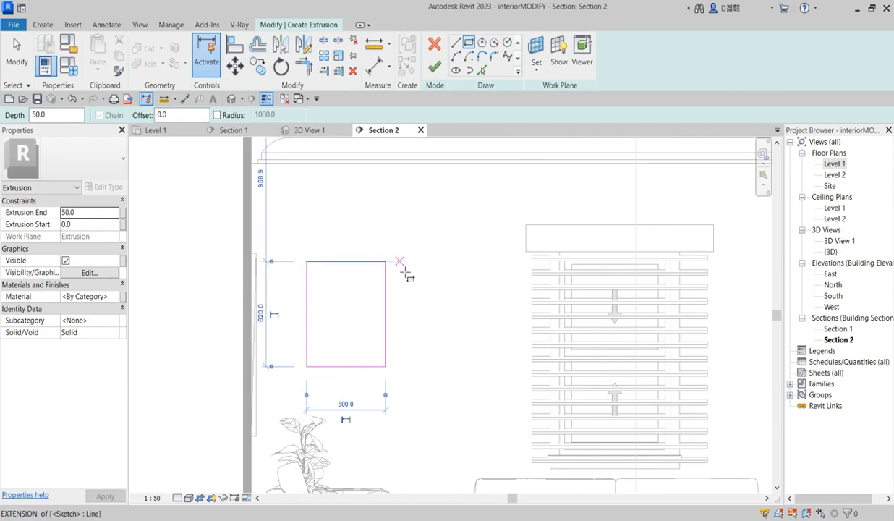
pyautogui.click(407, 273)
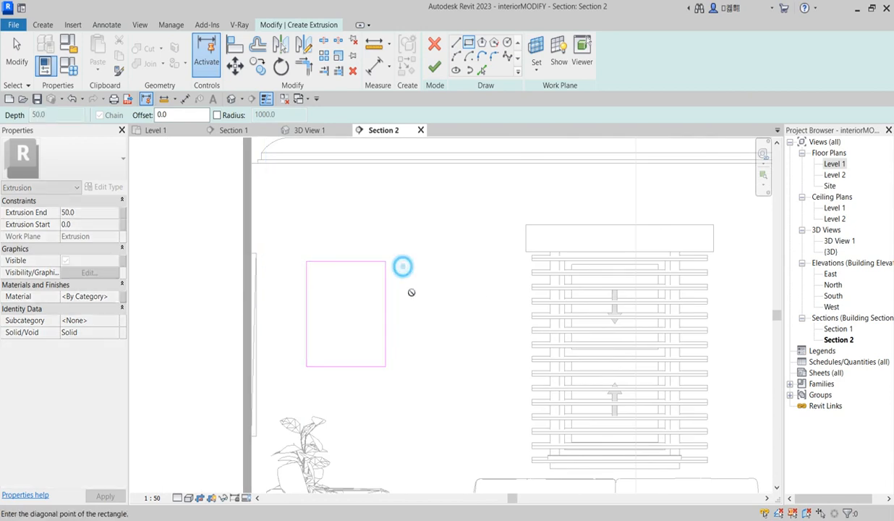
pyautogui.click(449, 312)
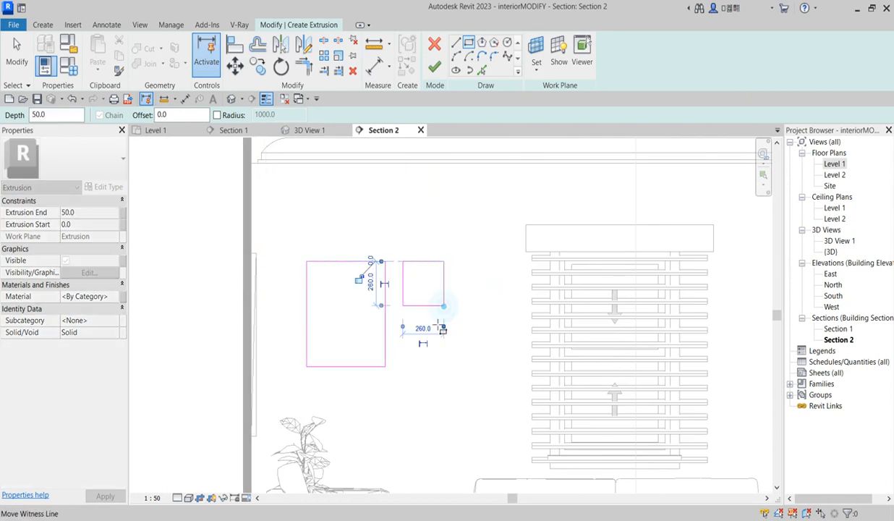
pyautogui.click(434, 66)
pyautogui.scroll(-2, 337, 298)
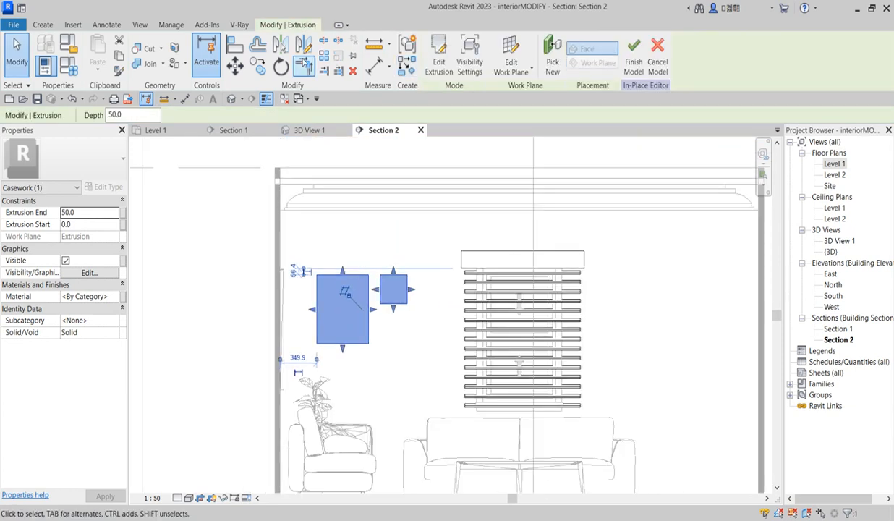
# Mirror a copy of both wall panels downward, and flip that copy about the large panel's vertical edge without copying
pyautogui.click(305, 46)
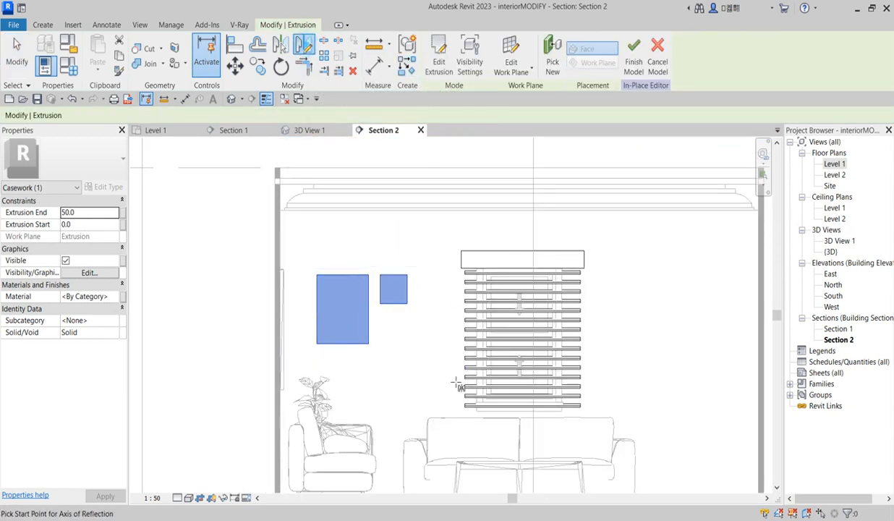
pyautogui.click(418, 324)
pyautogui.scroll(1, 410, 343)
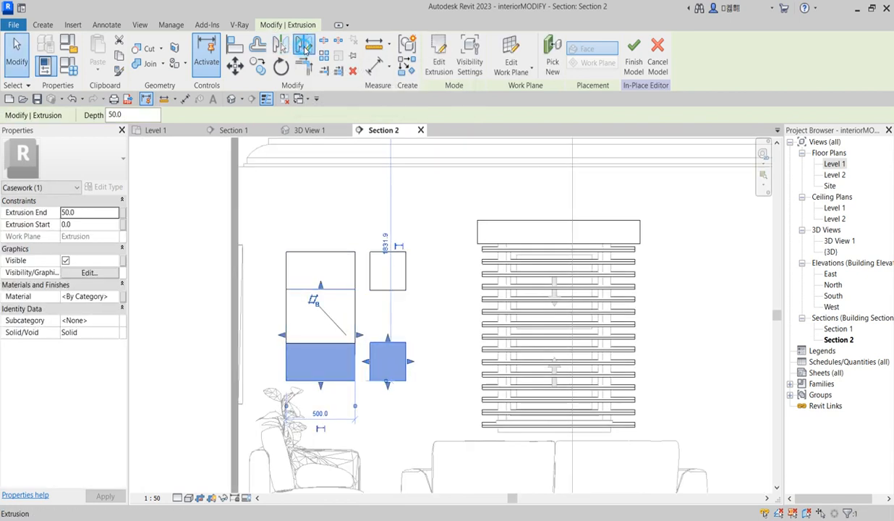
pyautogui.click(303, 45)
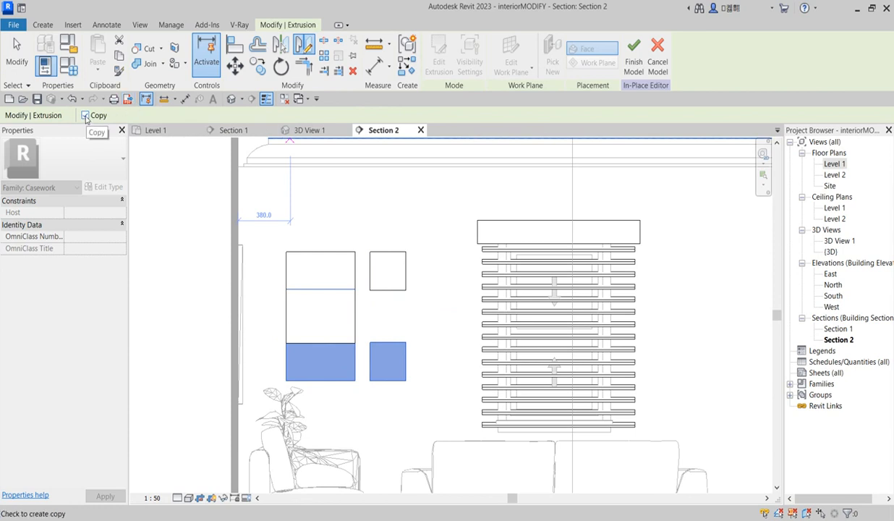
pyautogui.click(355, 310)
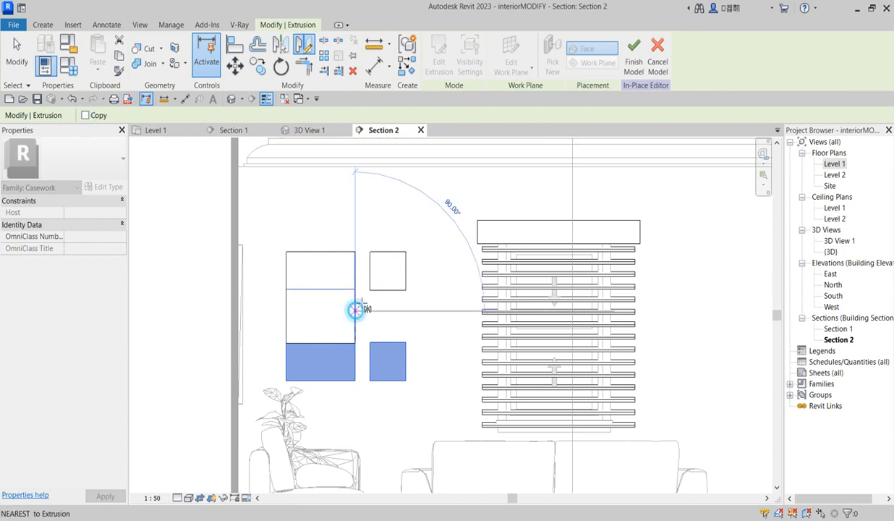
pyautogui.click(357, 272)
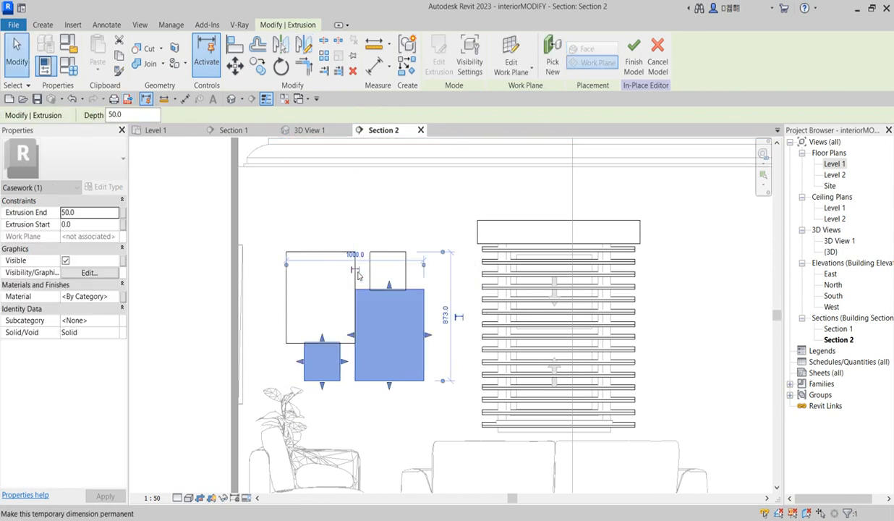
pyautogui.click(407, 199)
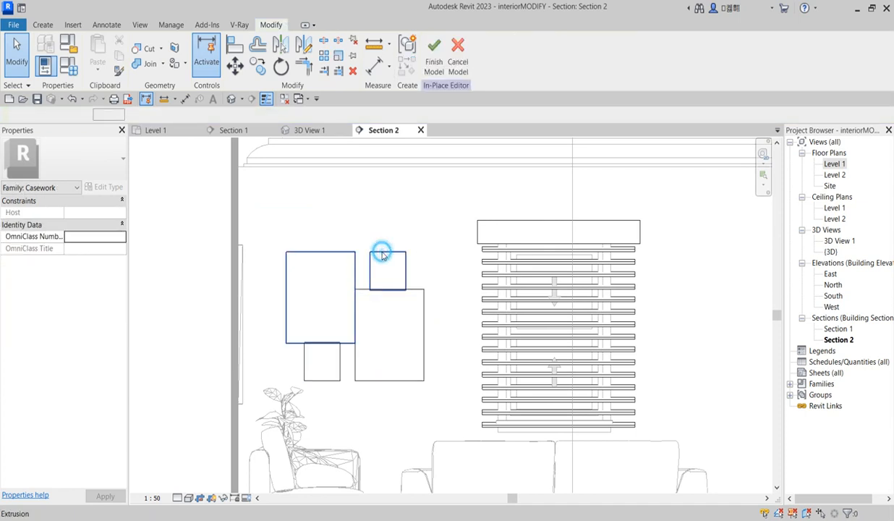
# Nudge the upper panel pair up by 160 mm and the lower pair 120 mm toward the window to open gaps between the panels
pyautogui.click(381, 255)
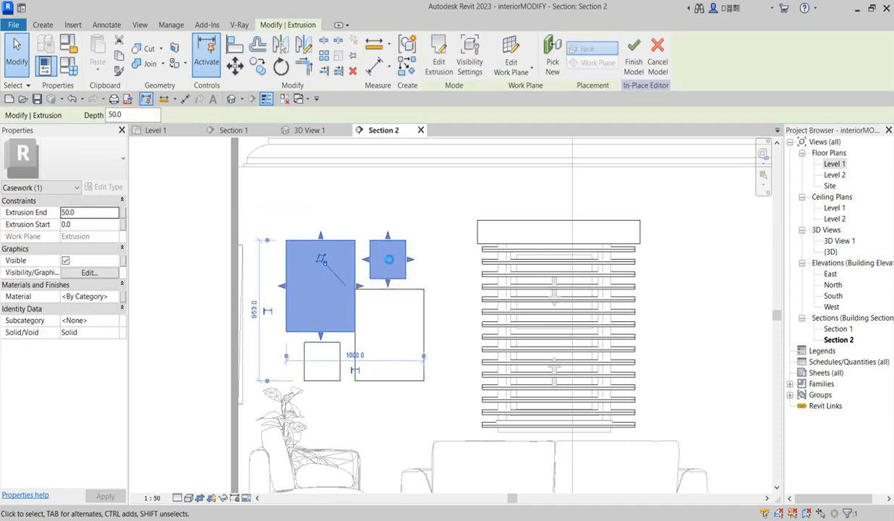
pyautogui.press('Up')
pyautogui.press('Up')
pyautogui.click(420, 329)
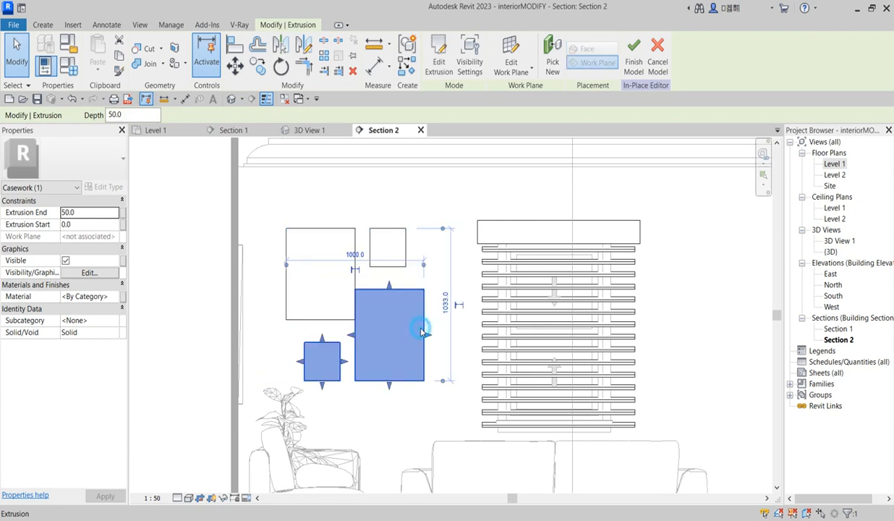
pyautogui.press('Right')
pyautogui.press('Right')
pyautogui.press('Right')
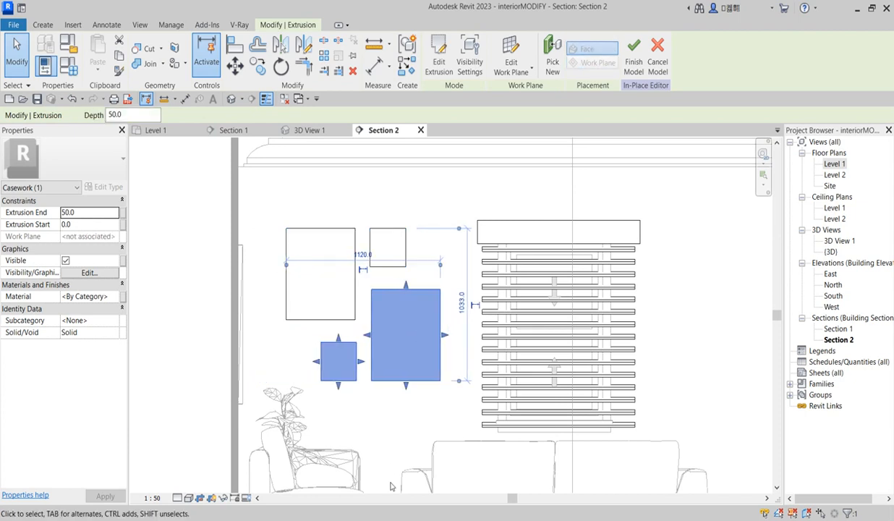
pyautogui.click(405, 423)
pyautogui.scroll(-3, 390, 345)
pyautogui.scroll(3, 390, 345)
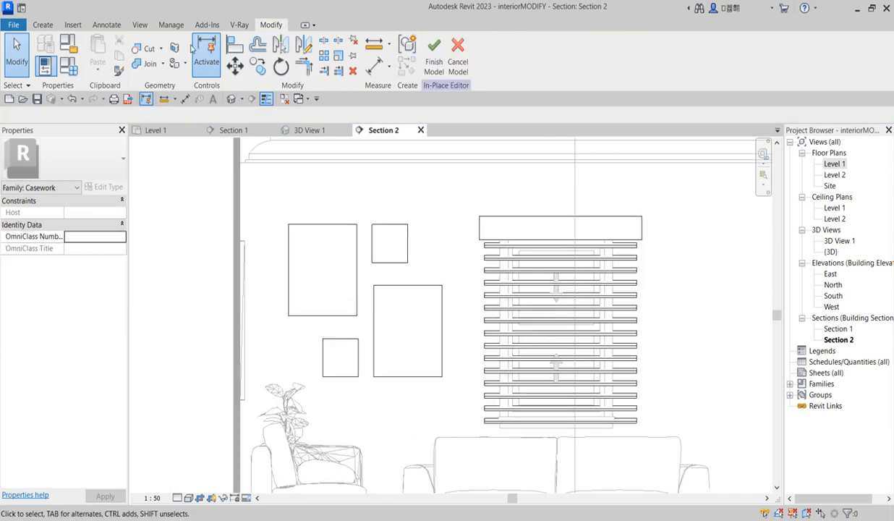
pyautogui.click(243, 48)
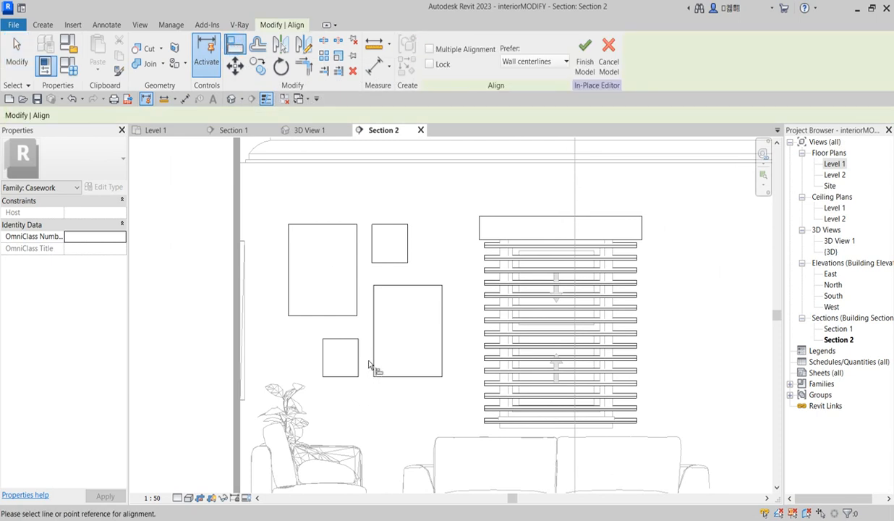
pyautogui.scroll(-2, 369, 364)
pyautogui.rightClick(553, 308)
pyautogui.click(579, 311)
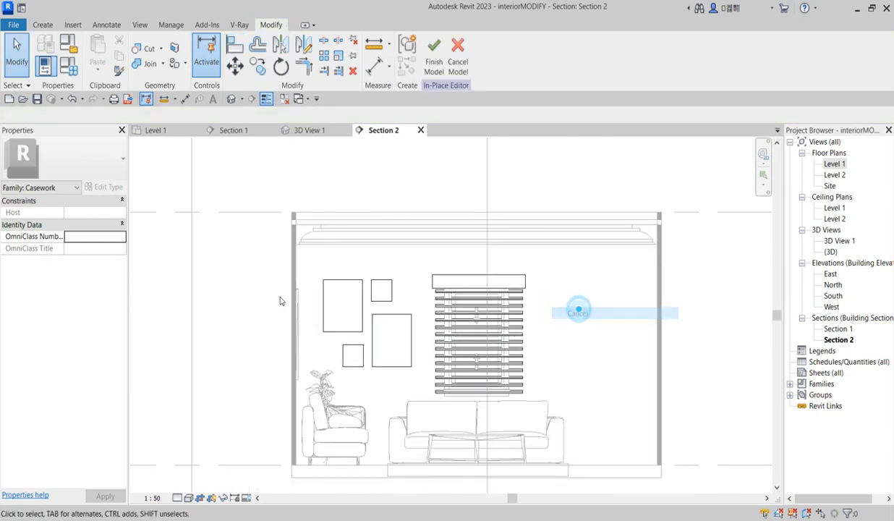
# In Section 1, set the upper panel pair against the wall and thin it, with the extrusion running from -54.8 to -40
pyautogui.click(348, 291)
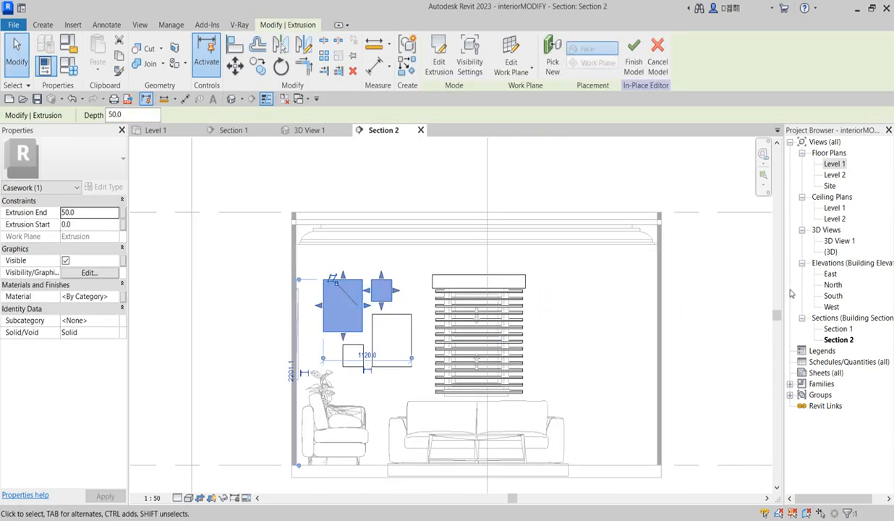
pyautogui.doubleClick(837, 329)
pyautogui.click(486, 224)
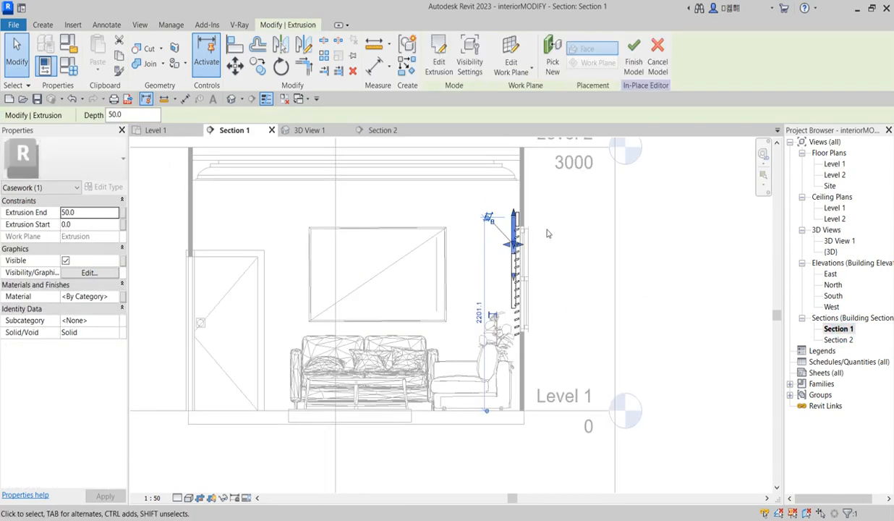
pyautogui.scroll(3, 502, 242)
pyautogui.scroll(4, 506, 246)
pyautogui.moveTo(484, 261); pyautogui.dragTo(480, 275)
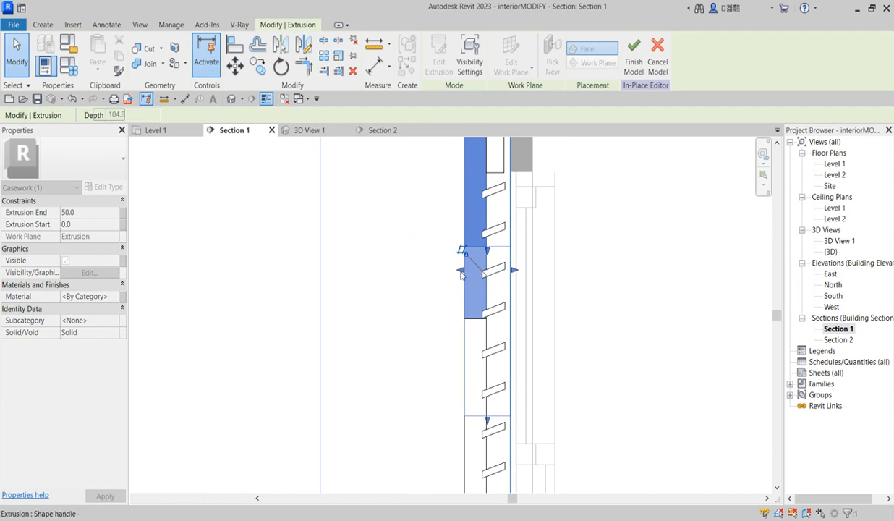
pyautogui.moveTo(461, 275); pyautogui.dragTo(505, 271)
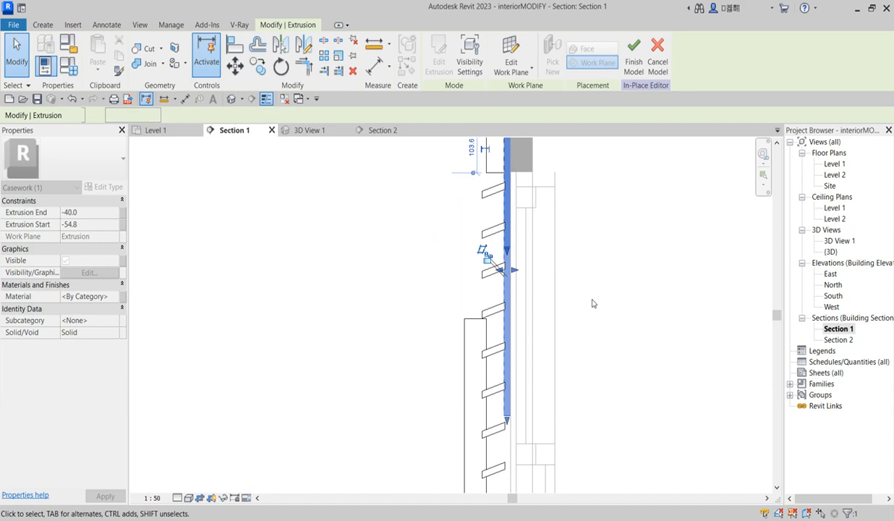
pyautogui.click(604, 300)
pyautogui.scroll(-2, 456, 355)
pyautogui.scroll(5, 482, 275)
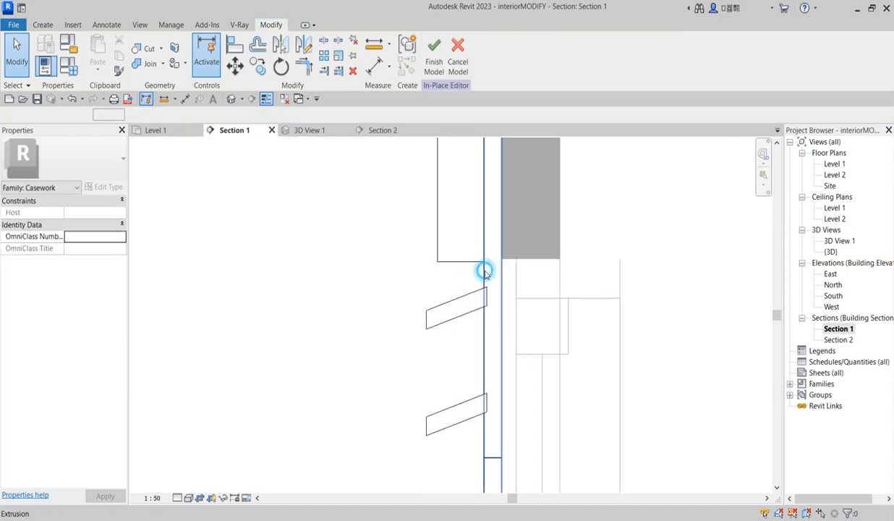
pyautogui.click(484, 271)
pyautogui.scroll(-2, 466, 234)
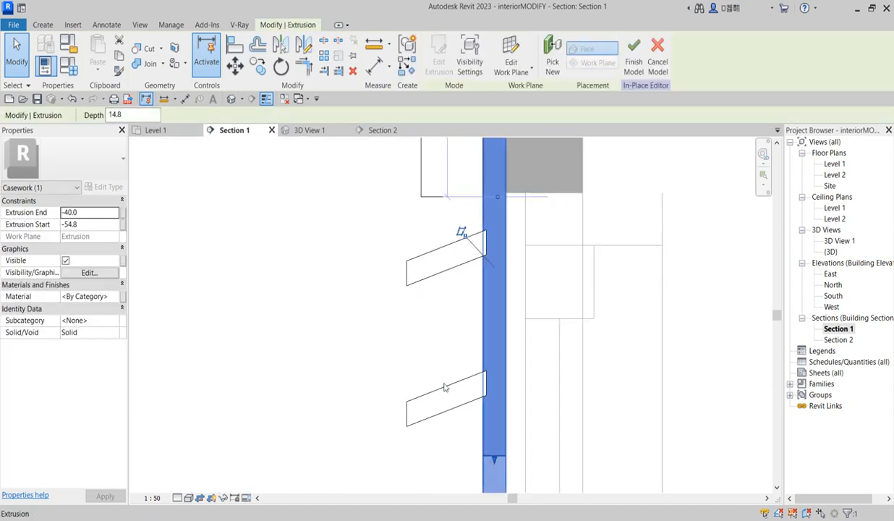
# In 3D View 1, select the lower wall panel pair and duplicate the coping ceiling material with its assets for it
pyautogui.doubleClick(839, 240)
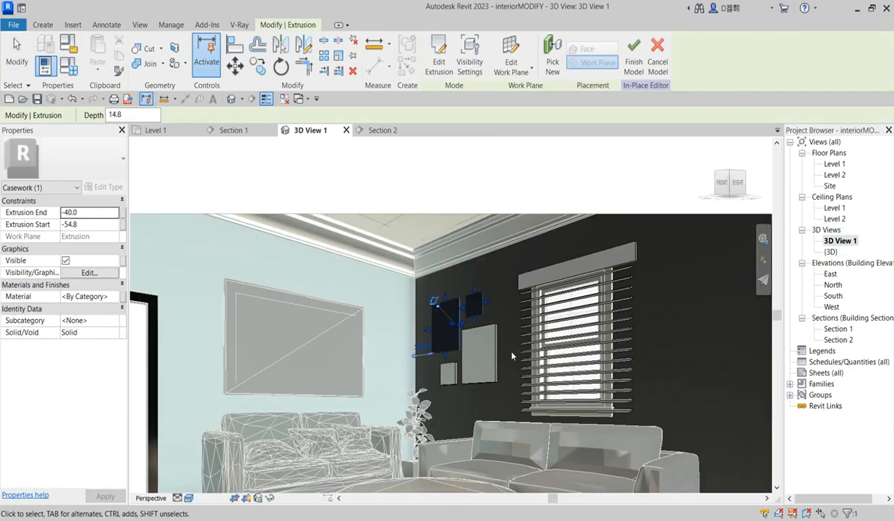
pyautogui.click(505, 329)
pyautogui.scroll(-3, 504, 329)
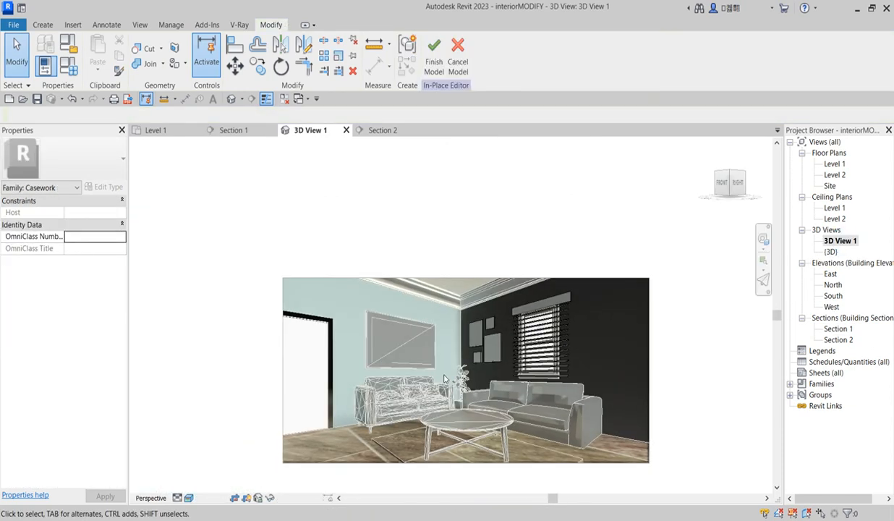
pyautogui.scroll(3, 515, 340)
pyautogui.click(513, 327)
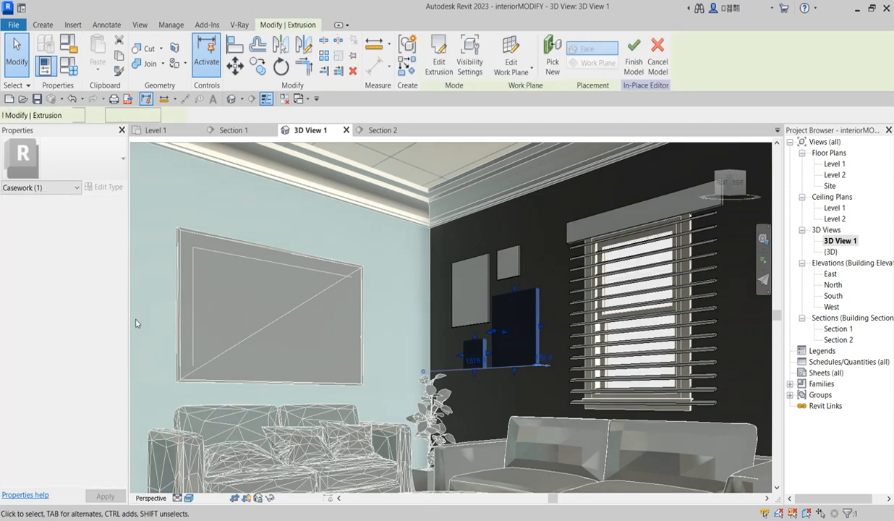
pyautogui.click(117, 300)
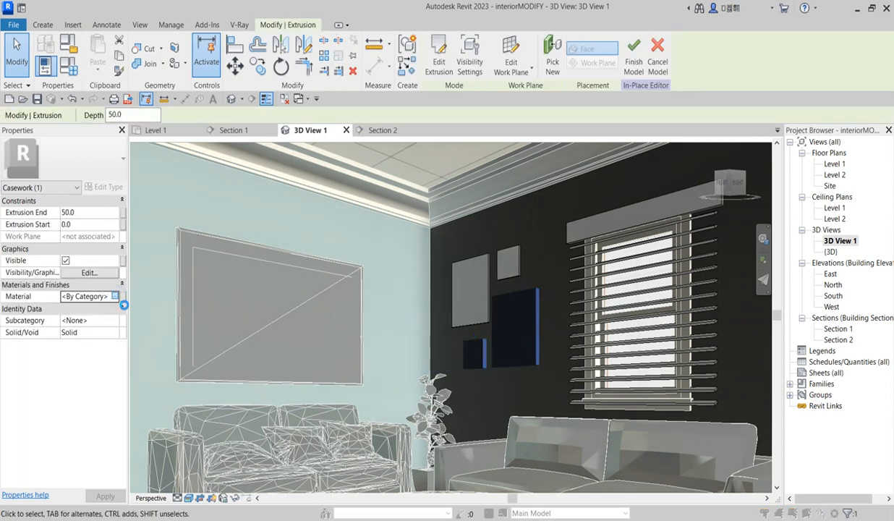
pyautogui.click(66, 255)
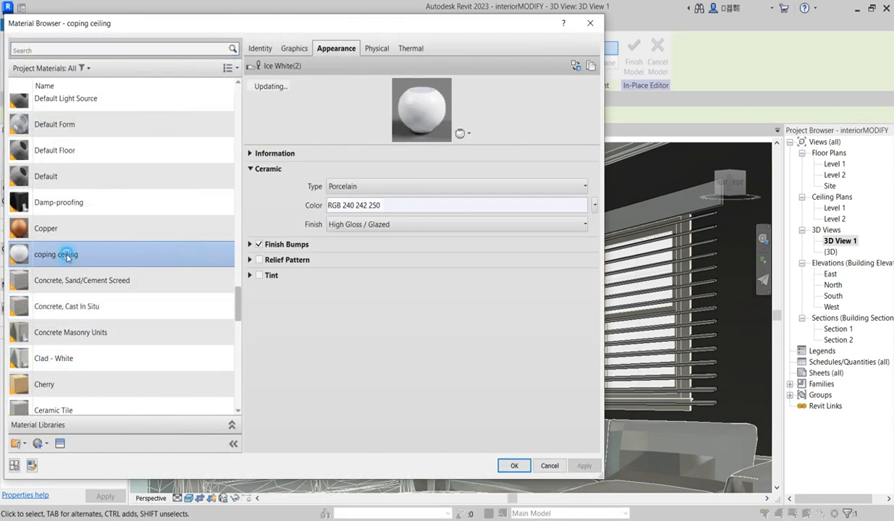
pyautogui.rightClick(83, 255)
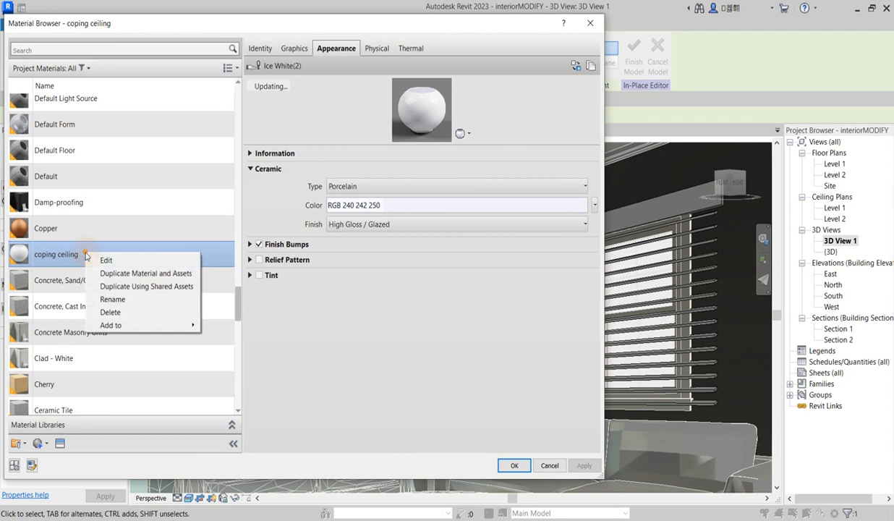
pyautogui.click(148, 273)
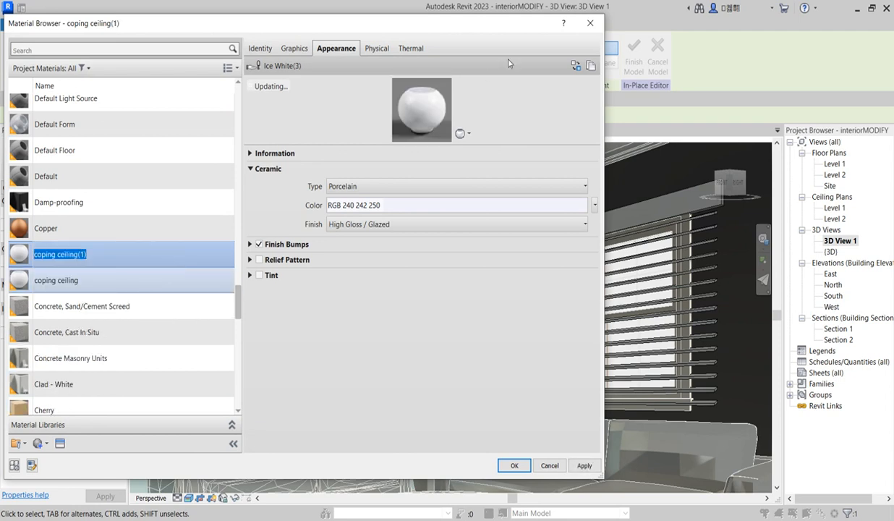
# Replace the duplicate's appearance with Chocolate wall paint from the Appearance Library and apply the material to the lower panel pair
pyautogui.click(576, 66)
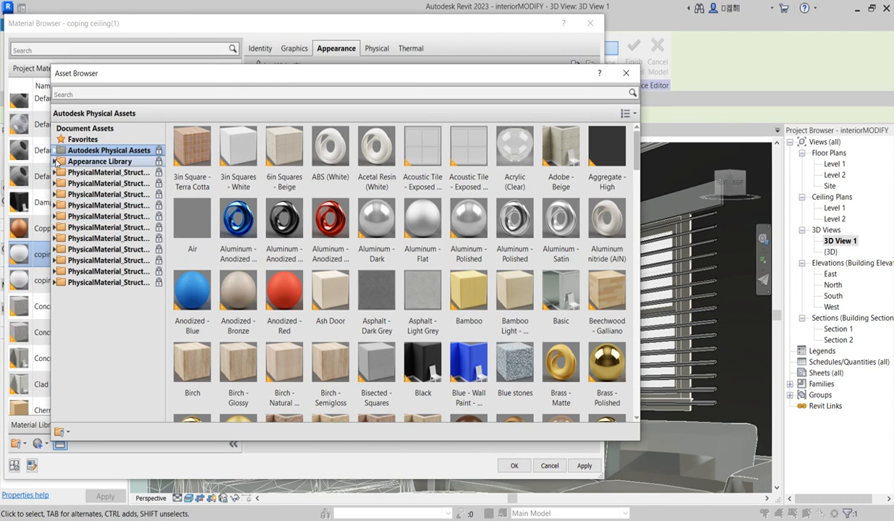
pyautogui.click(55, 162)
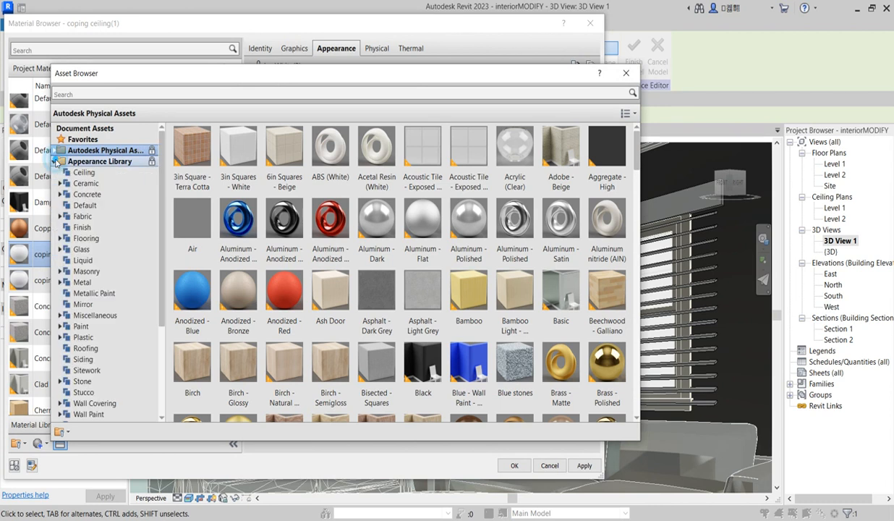
pyautogui.scroll(-4, 94, 275)
pyautogui.click(95, 272)
pyautogui.scroll(2, 98, 272)
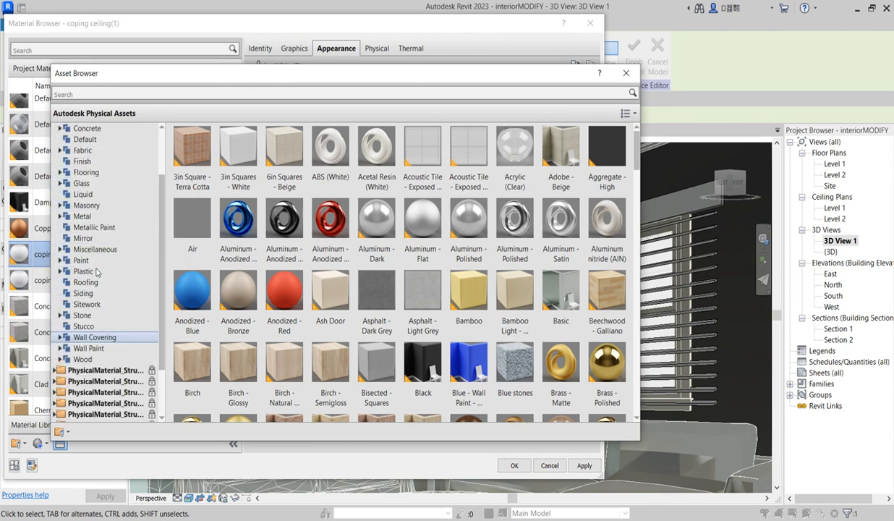
pyautogui.click(94, 348)
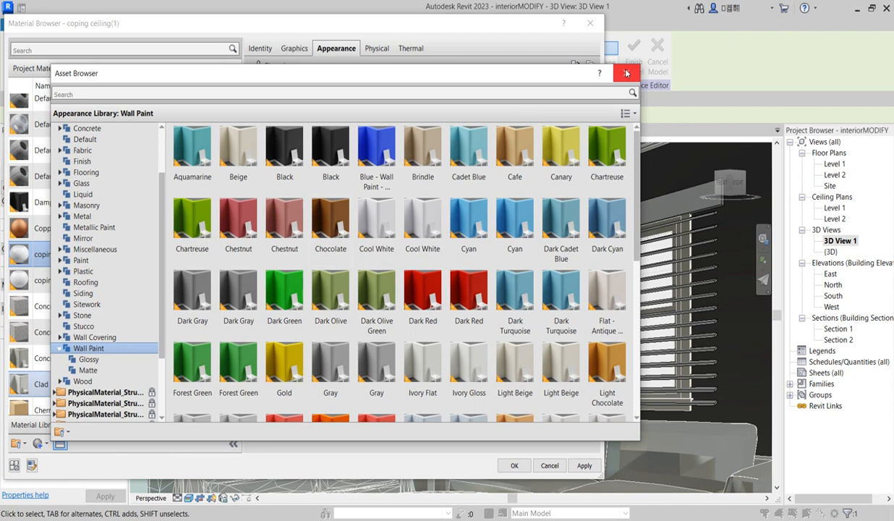
pyautogui.click(626, 73)
pyautogui.click(512, 464)
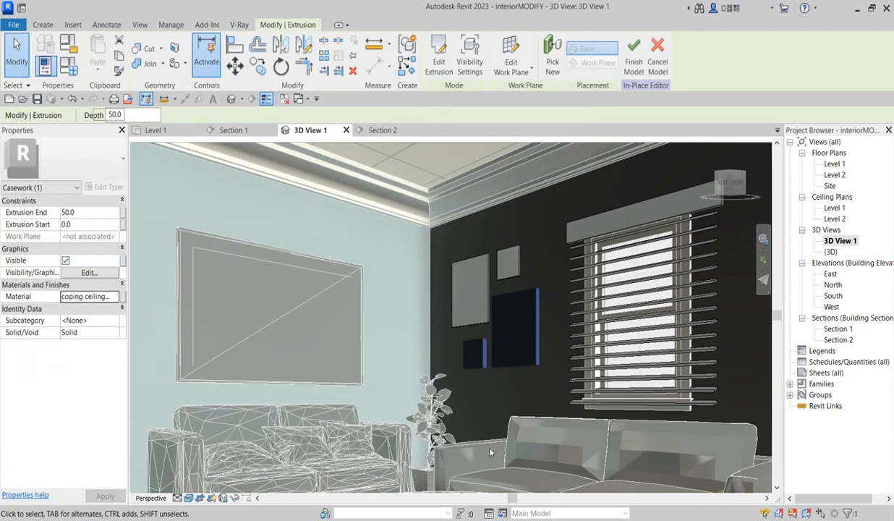
pyautogui.click(554, 309)
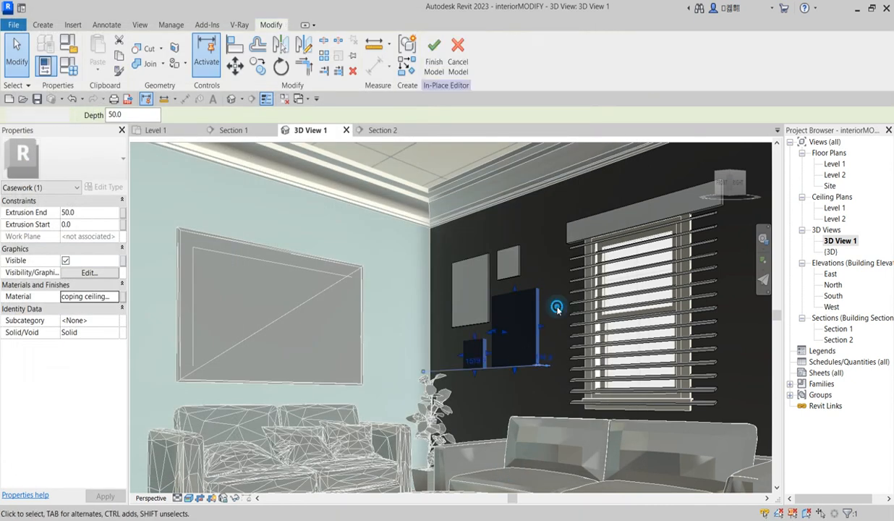
# Select the upper wall panel pair and duplicate the coping ceiling(1) material with its assets for it
pyautogui.click(490, 275)
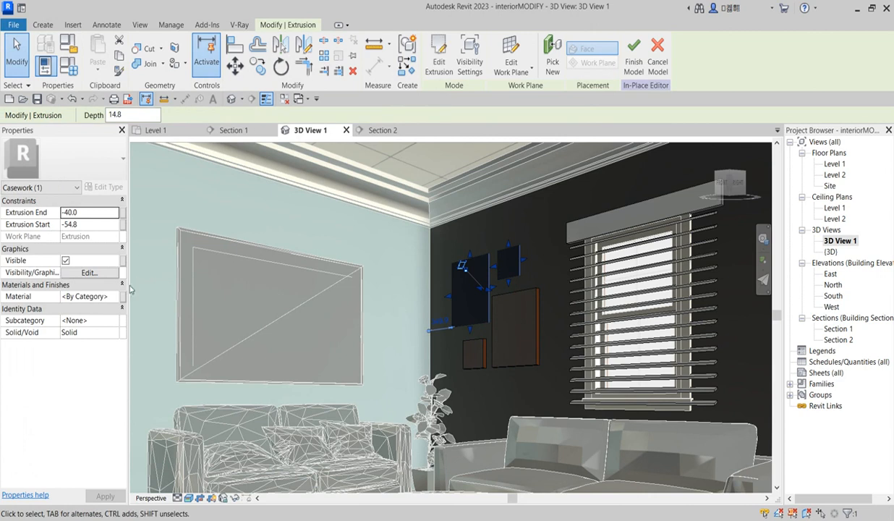
pyautogui.click(117, 297)
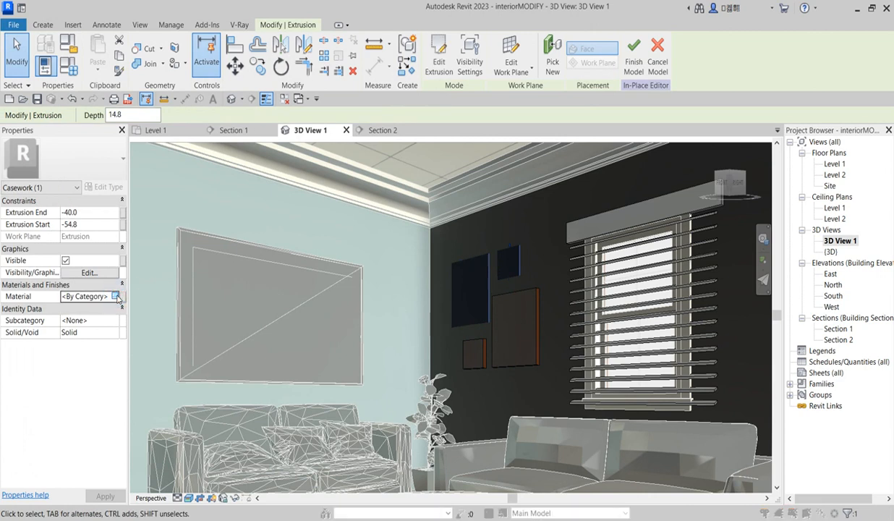
pyautogui.click(117, 297)
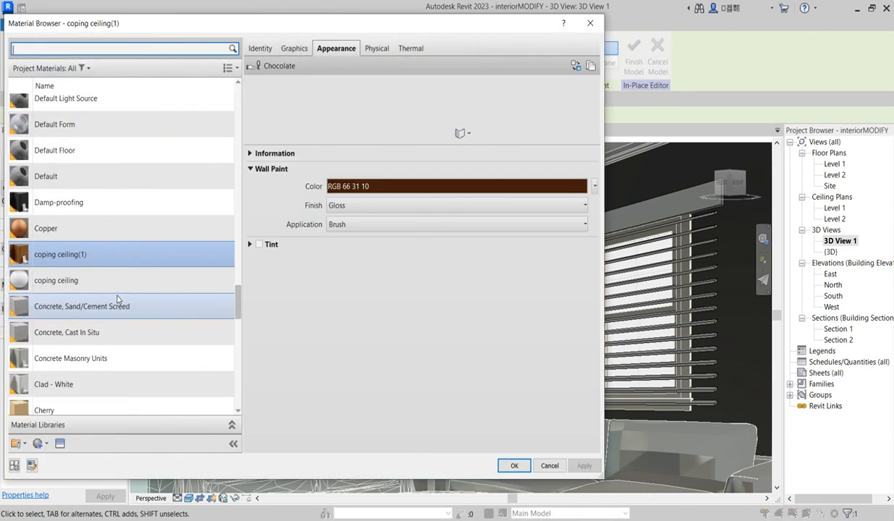
pyautogui.rightClick(104, 254)
pyautogui.click(155, 269)
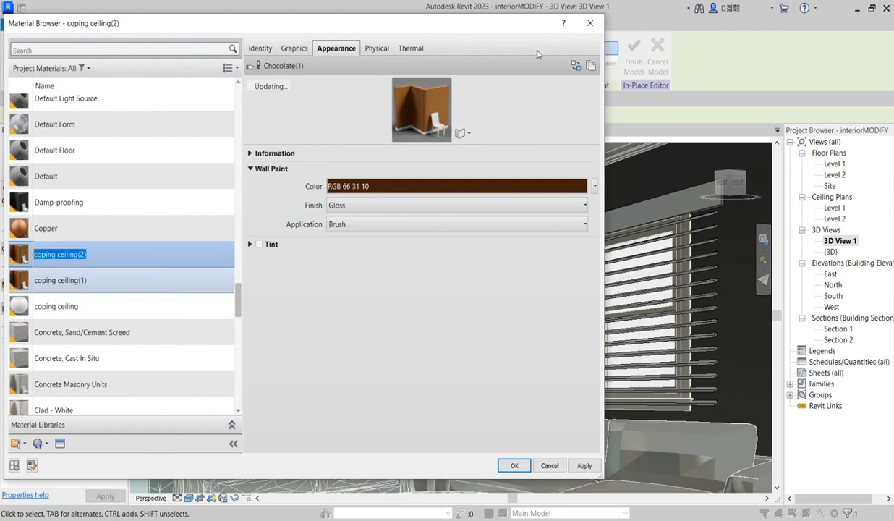
# Replace the new duplicate's appearance with Canary wall paint from the Appearance Library and apply the material to the upper panel pair
pyautogui.click(576, 65)
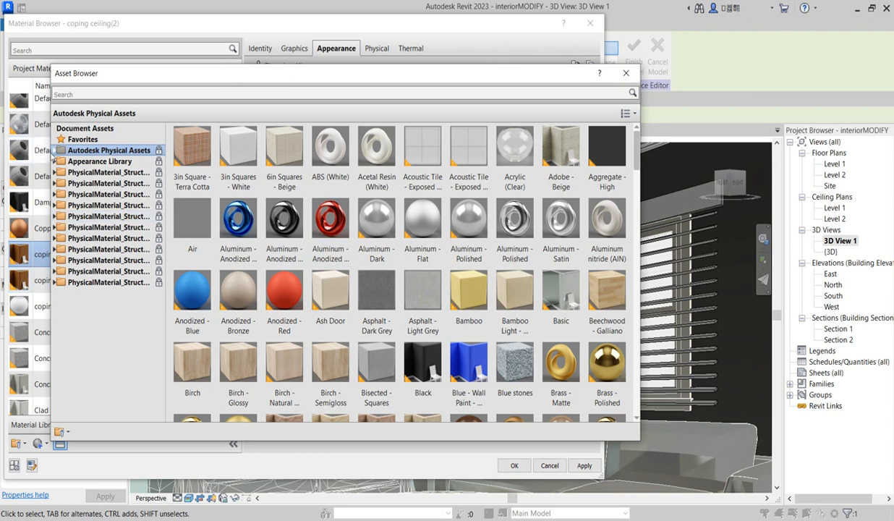
pyautogui.click(58, 150)
pyautogui.click(93, 173)
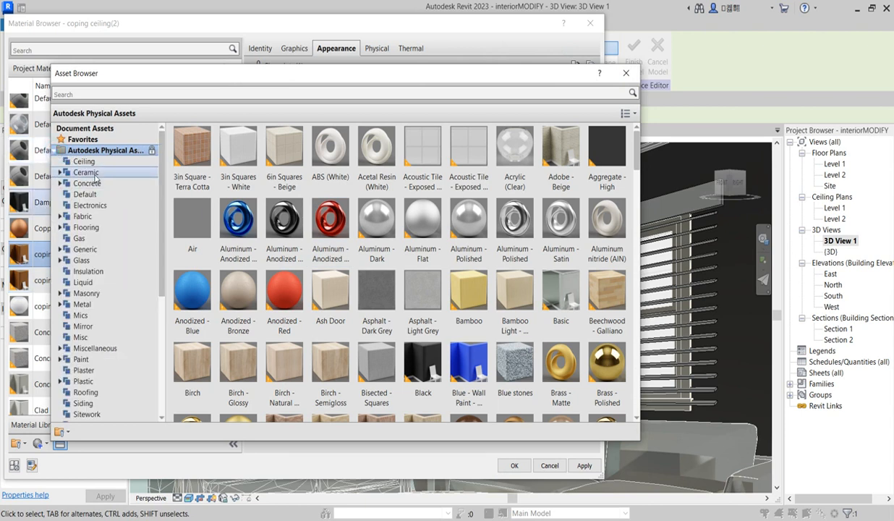
pyautogui.scroll(-4, 88, 340)
pyautogui.doubleClick(88, 350)
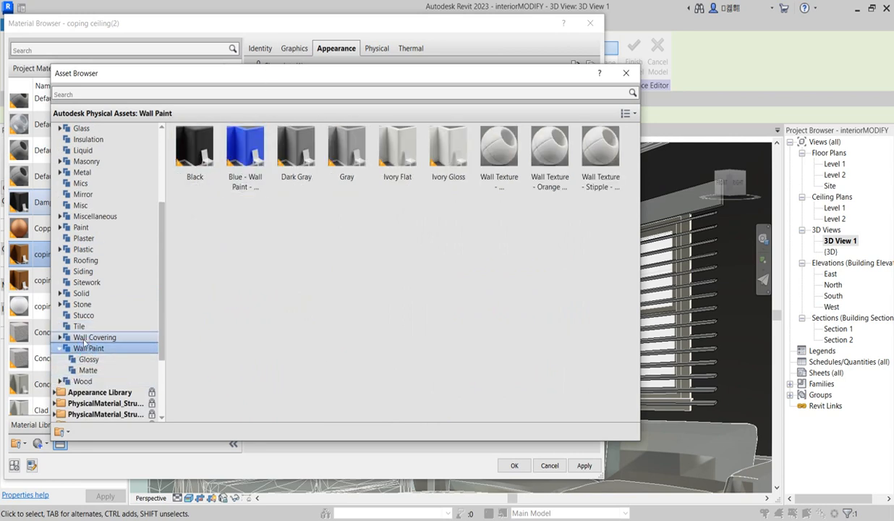
pyautogui.click(90, 394)
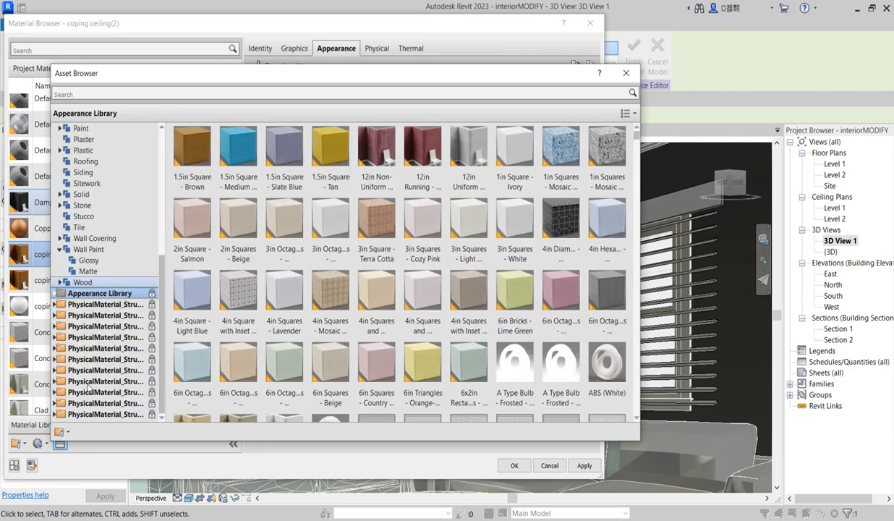
pyautogui.click(54, 293)
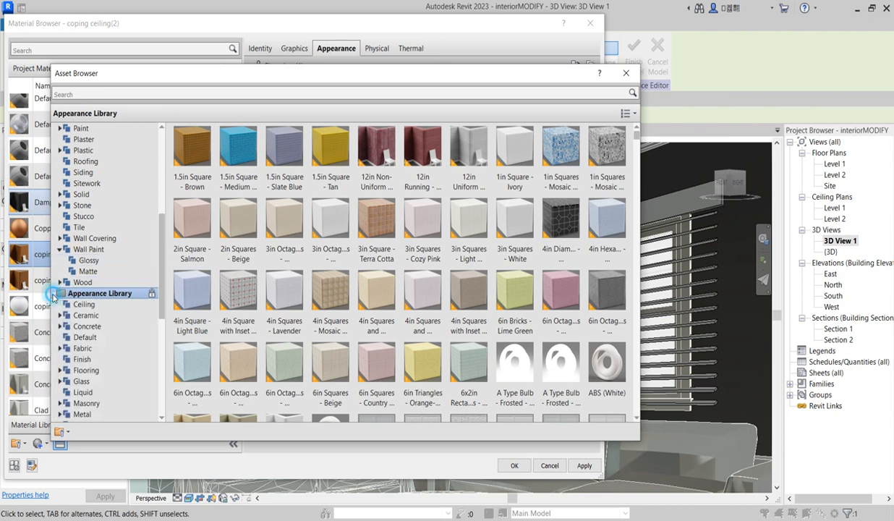
pyautogui.scroll(-5, 94, 292)
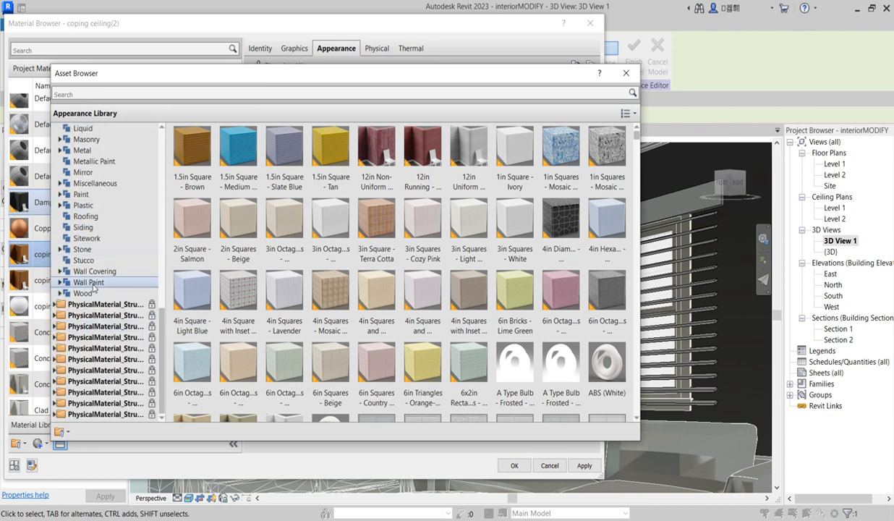
pyautogui.click(91, 283)
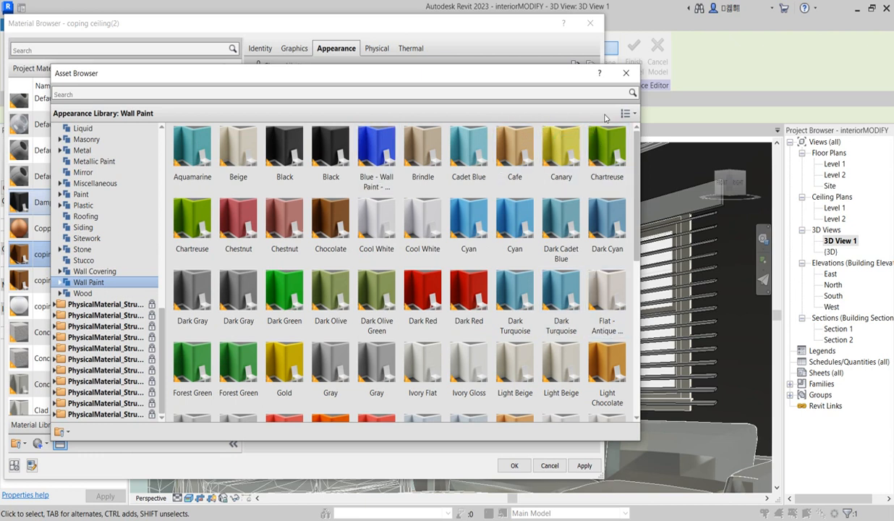
pyautogui.click(625, 73)
pyautogui.click(512, 464)
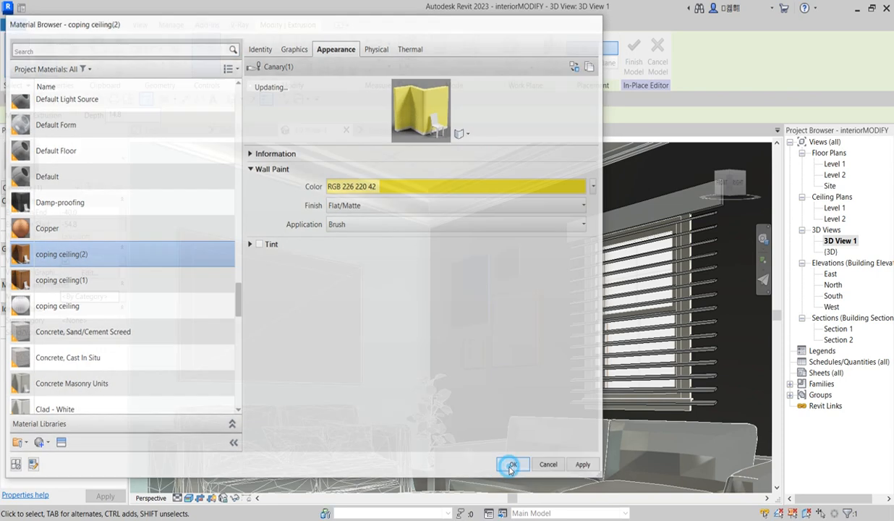
pyautogui.click(538, 261)
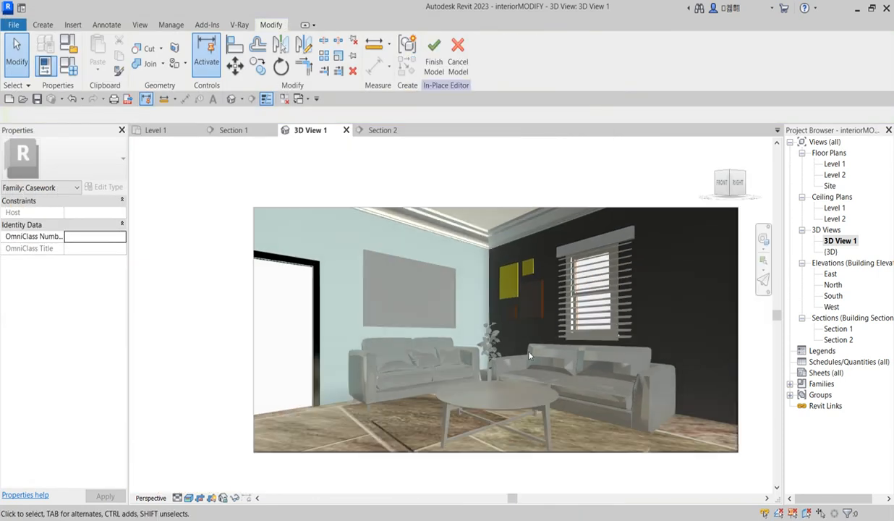
# Check the colored wall panels in the room view and finish the in-place casework model
pyautogui.scroll(3, 528, 354)
pyautogui.scroll(-3, 452, 264)
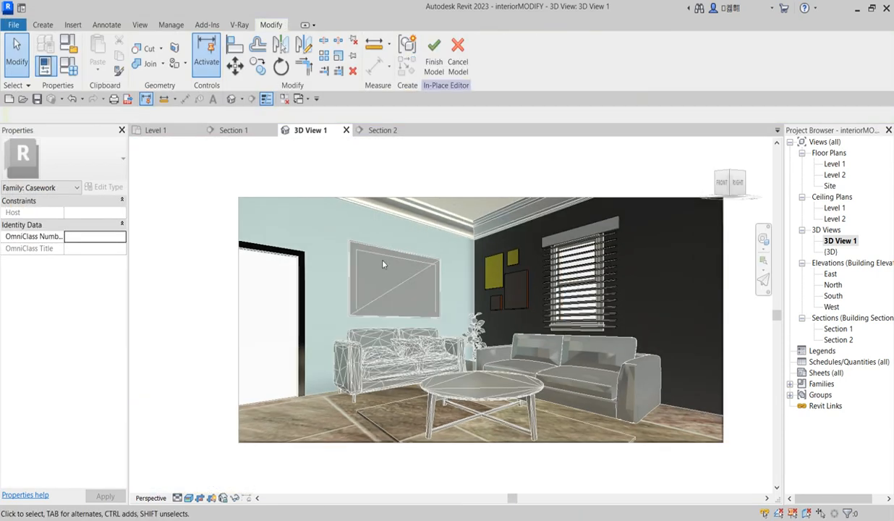
pyautogui.scroll(-1, 426, 301)
pyautogui.scroll(3, 462, 245)
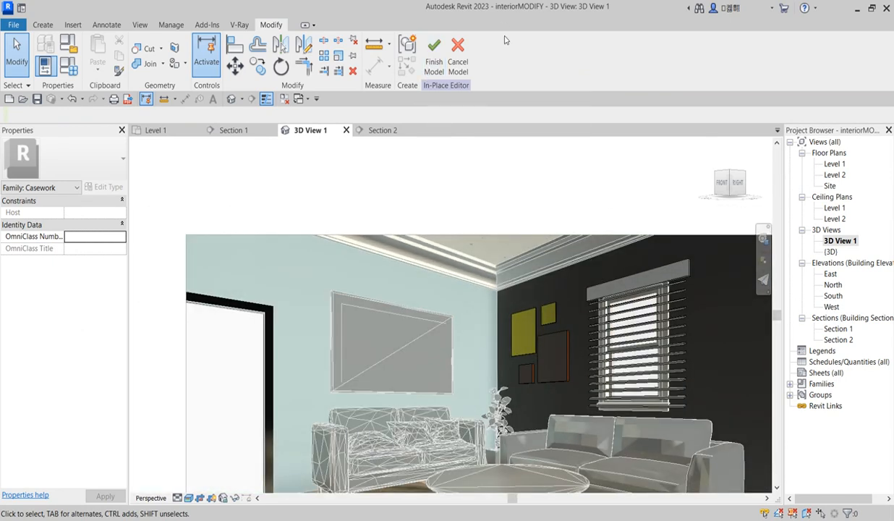
pyautogui.click(434, 53)
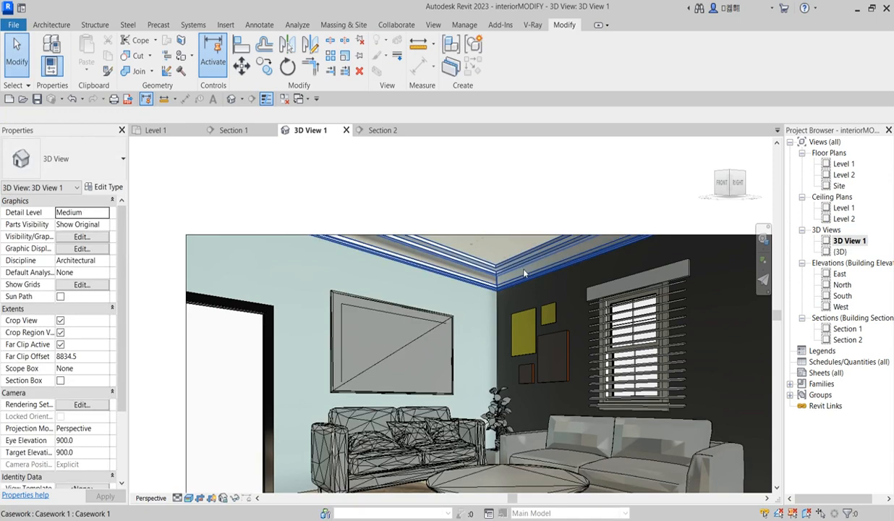
# Open the in-place ceiling trim at the room corner for editing and switch to the Section 1 view
pyautogui.scroll(4, 523, 273)
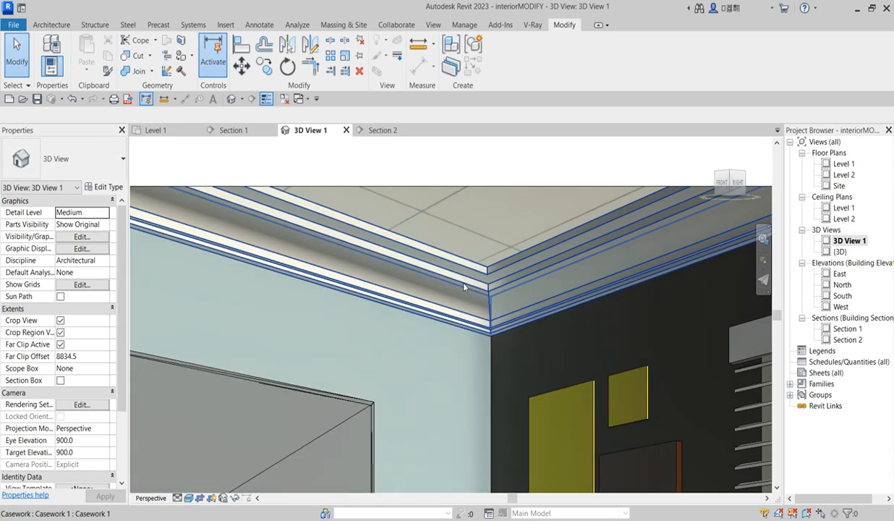
pyautogui.click(463, 285)
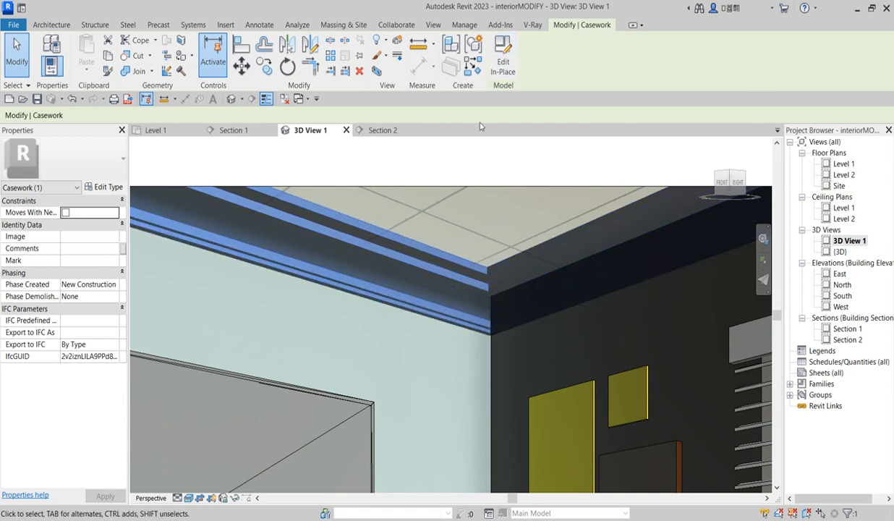
pyautogui.click(501, 69)
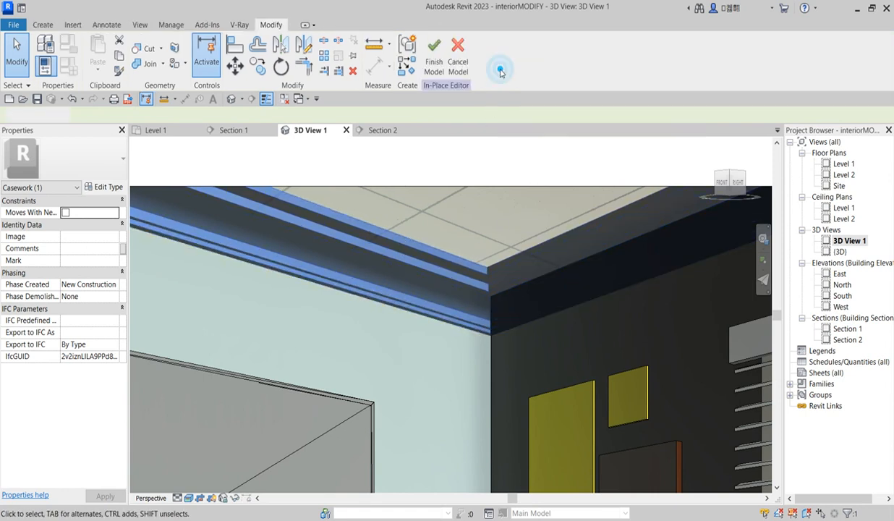
pyautogui.doubleClick(837, 328)
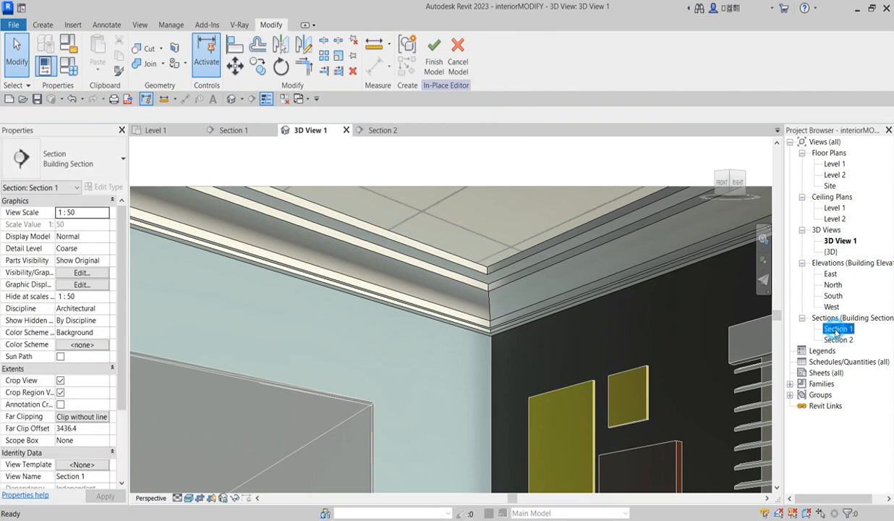
pyautogui.scroll(-3, 436, 335)
pyautogui.scroll(-2, 447, 350)
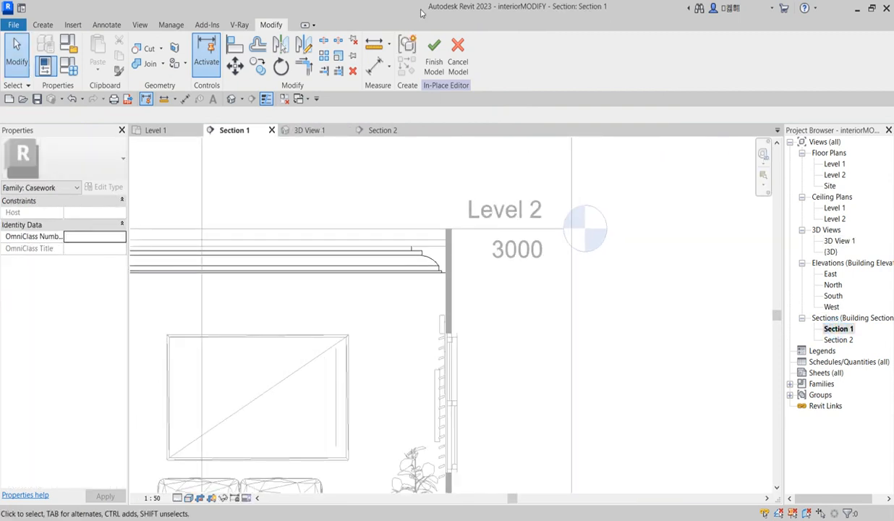
# Edit the trim sweep's profile, moving the whole sketch down to 210 mm below Level 2, and finish the profile
pyautogui.click(417, 256)
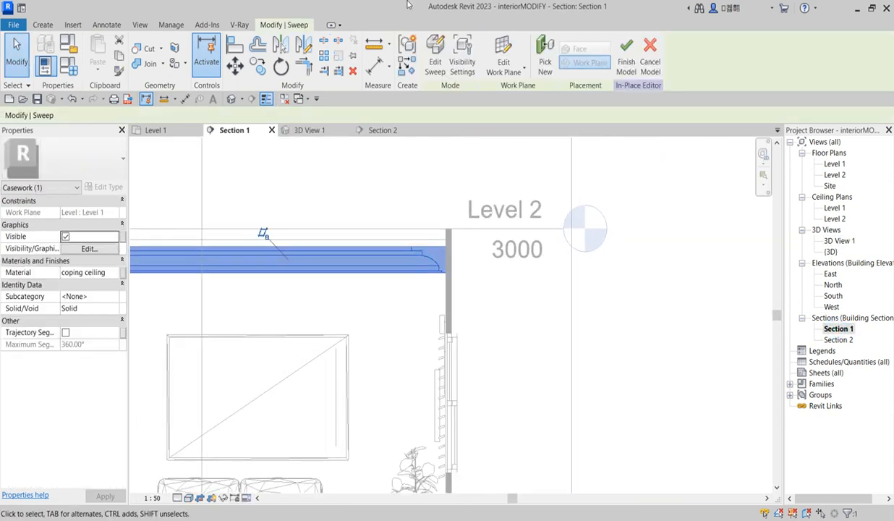
pyautogui.click(418, 57)
pyautogui.scroll(4, 443, 247)
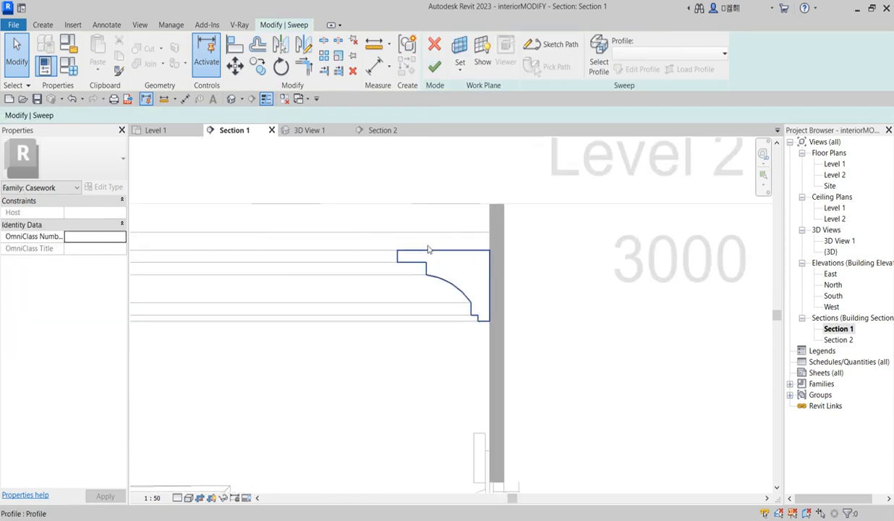
pyautogui.click(426, 251)
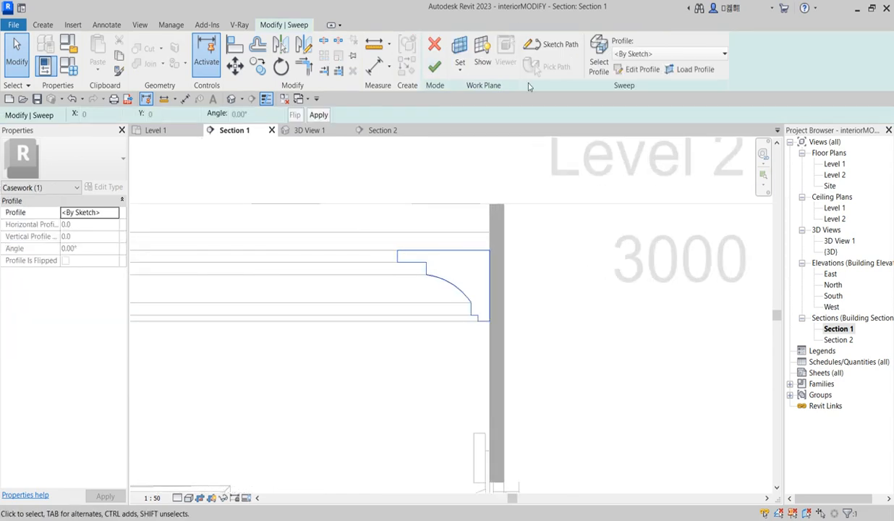
pyautogui.click(619, 69)
pyautogui.moveTo(366, 232); pyautogui.dragTo(499, 368)
pyautogui.press('Down')
pyautogui.press('Down')
pyautogui.press('Down')
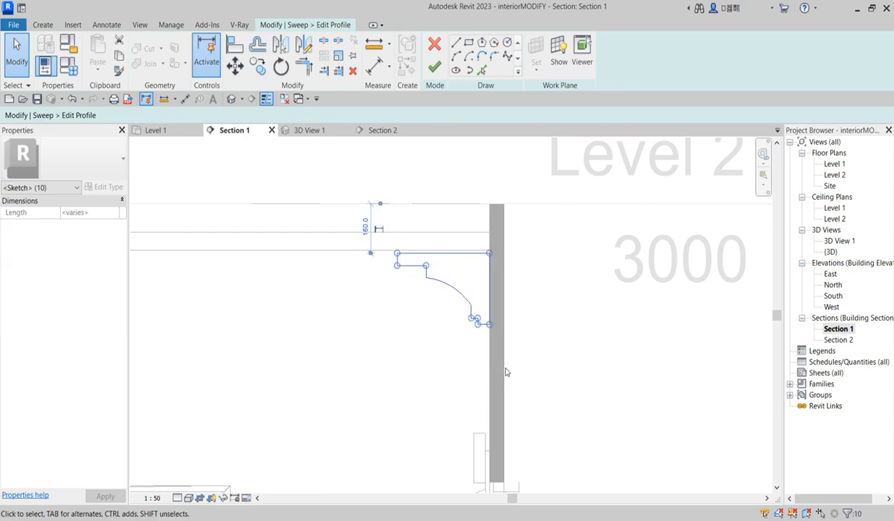
pyautogui.press('Down')
pyautogui.press('Down')
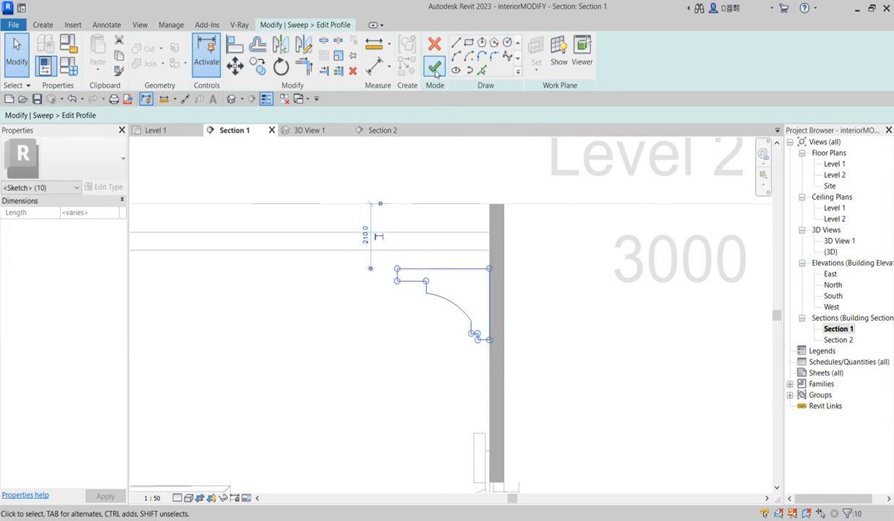
pyautogui.click(434, 68)
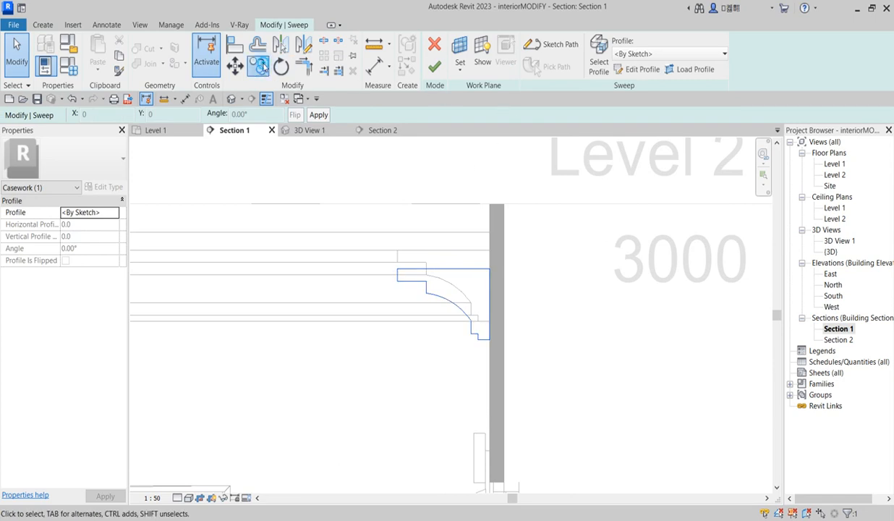
# Try to copy the sweep's profile upward along the wall
pyautogui.click(258, 66)
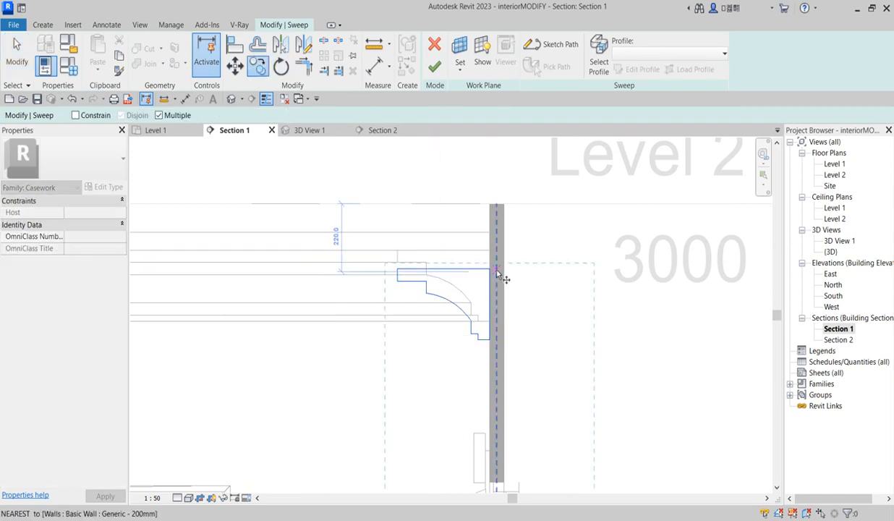
pyautogui.click(495, 269)
pyautogui.click(498, 256)
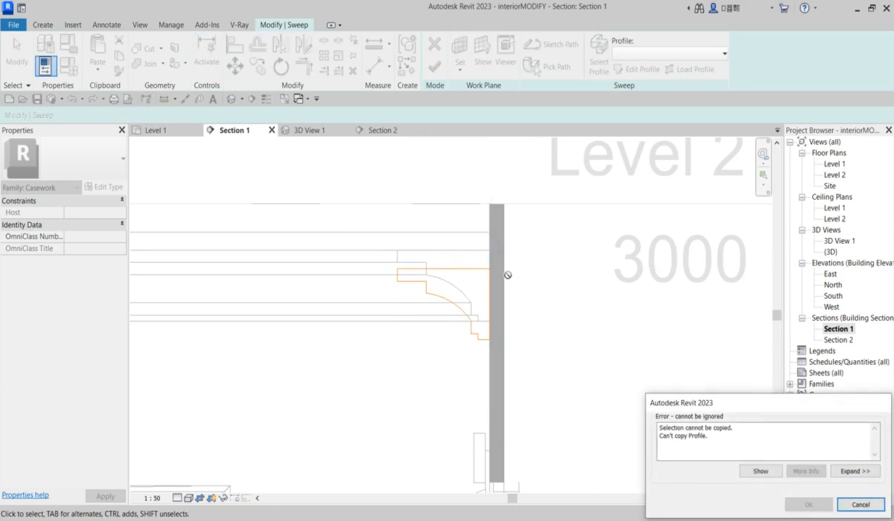
pyautogui.click(877, 508)
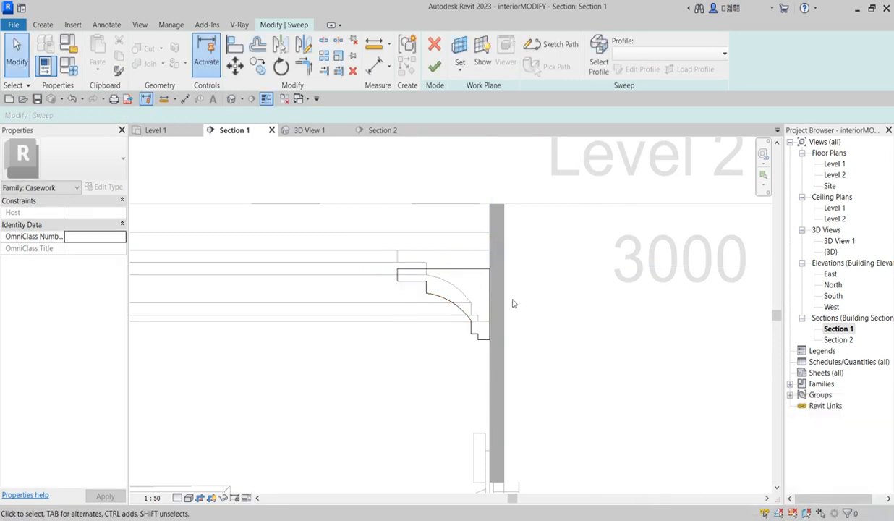
# Finish the sweep edit and copy the whole ceiling trim sweep upward in the section
pyautogui.click(433, 67)
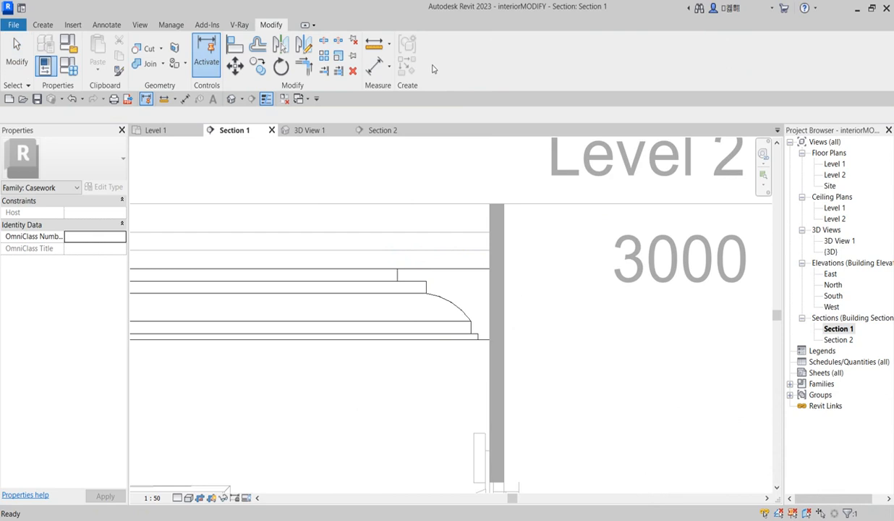
pyautogui.click(591, 315)
pyautogui.scroll(-3, 450, 331)
pyautogui.scroll(-1, 450, 330)
pyautogui.click(438, 311)
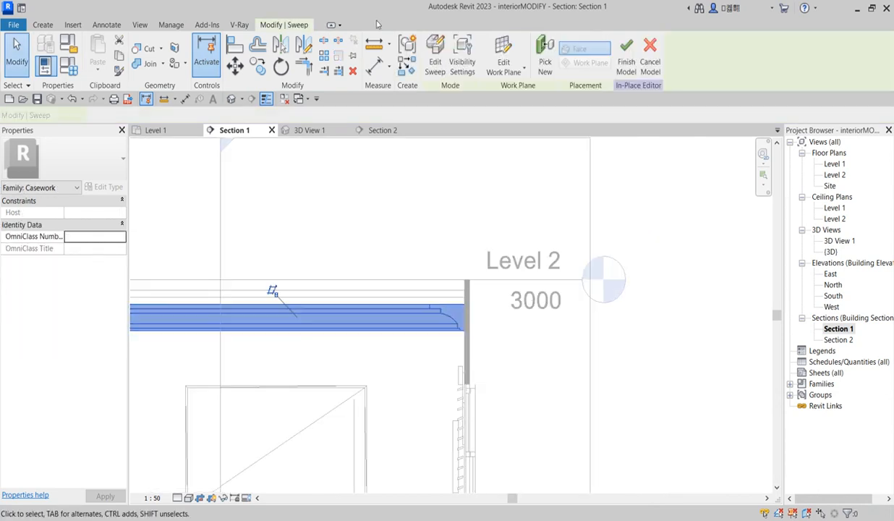
pyautogui.click(257, 66)
pyautogui.scroll(3, 467, 304)
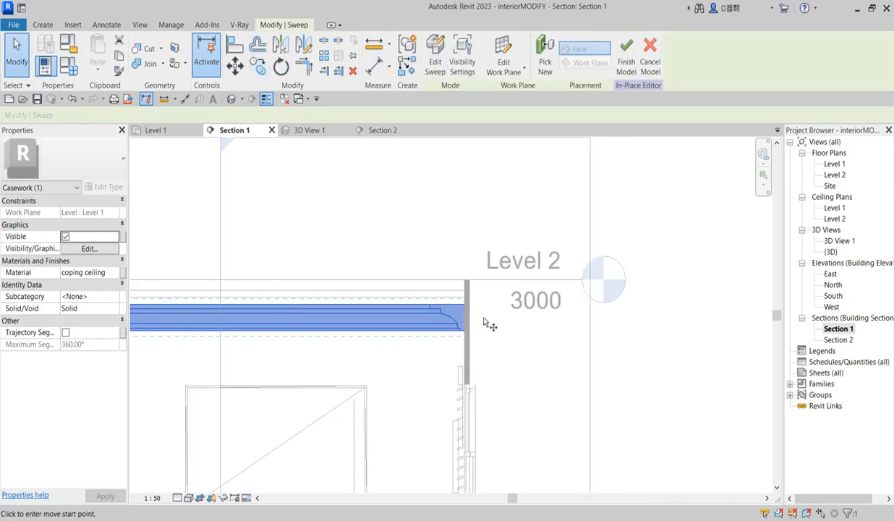
pyautogui.click(459, 280)
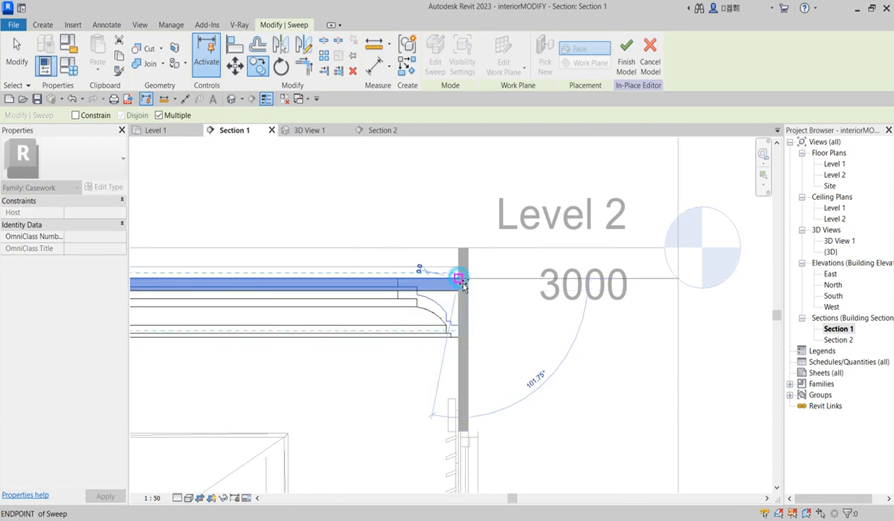
pyautogui.press('Escape')
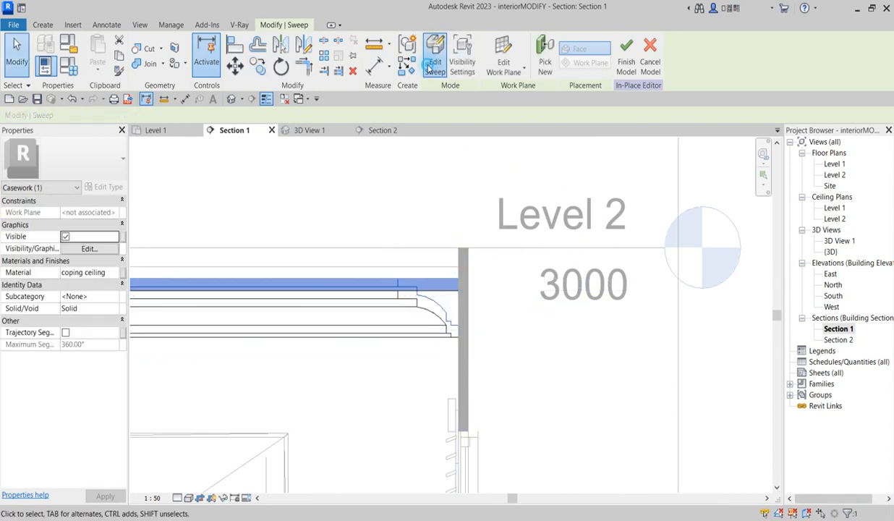
# In the upper sweep copy's profile, shift the inner end edge to 80 mm from the step and delete the stepped and curved lines below
pyautogui.click(434, 62)
pyautogui.scroll(2, 416, 306)
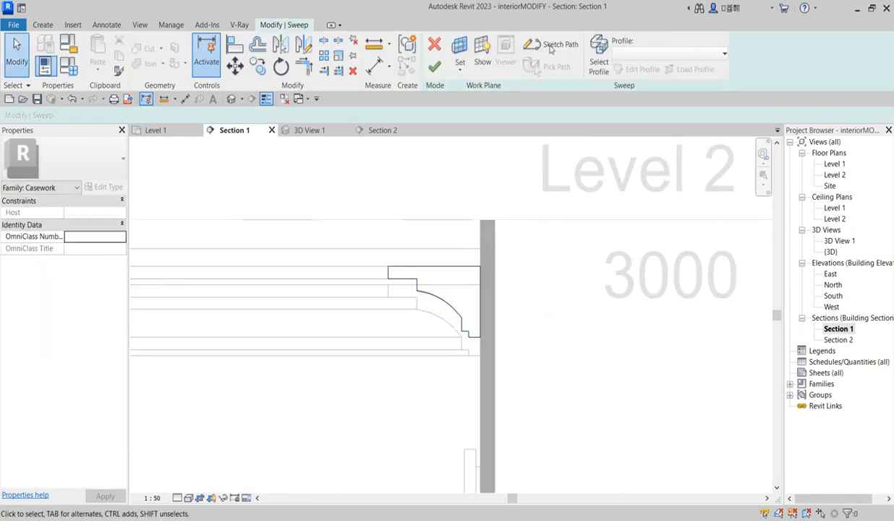
pyautogui.click(606, 69)
pyautogui.click(635, 68)
pyautogui.moveTo(372, 247); pyautogui.dragTo(410, 301)
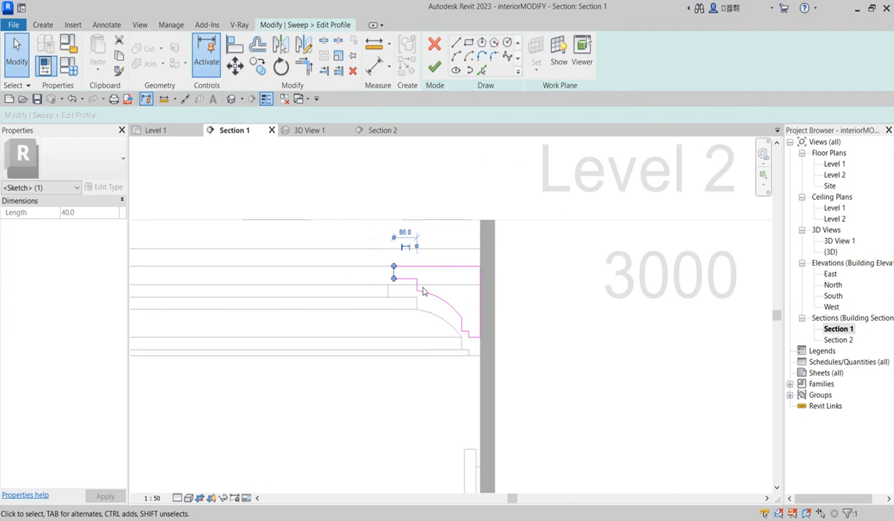
pyautogui.moveTo(396, 233); pyautogui.dragTo(532, 421)
pyautogui.press('Delete')
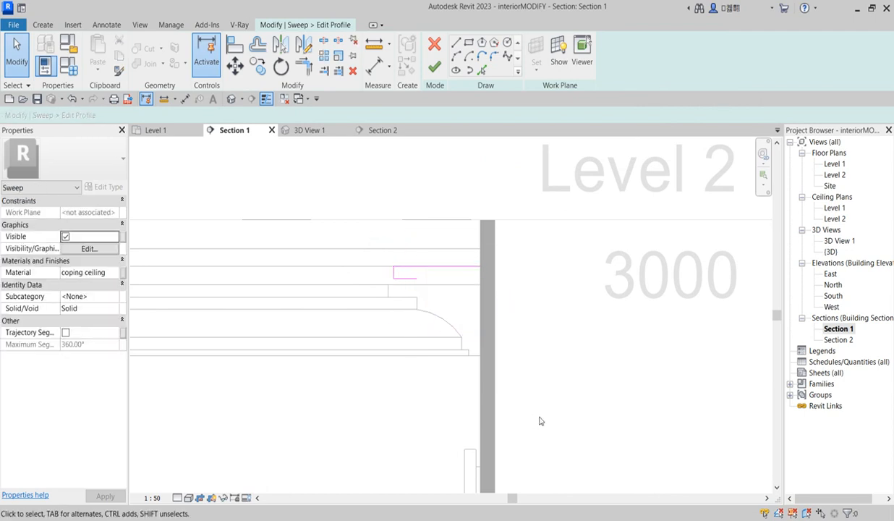
# Draw a 40 mm vertical line down from the profile's top edge and trim the corners into a closed rectangle
pyautogui.scroll(3, 421, 251)
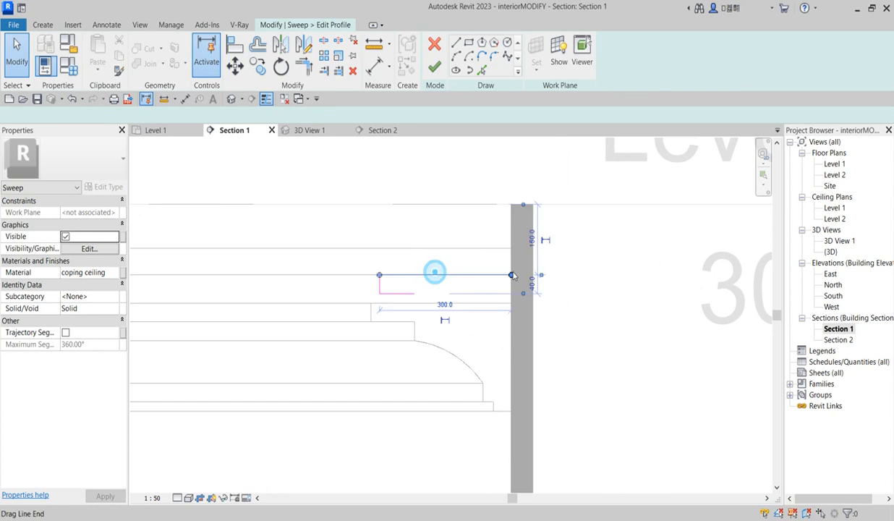
pyautogui.click(377, 272)
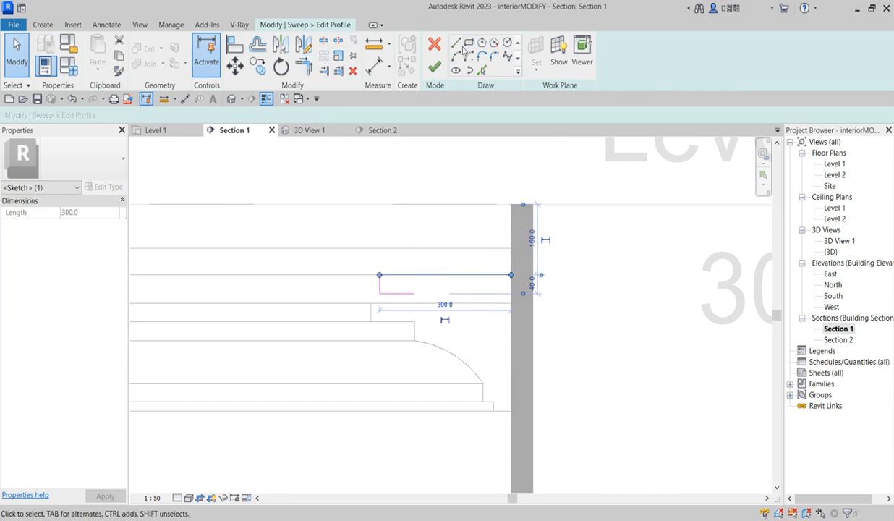
pyautogui.click(456, 43)
pyautogui.click(458, 275)
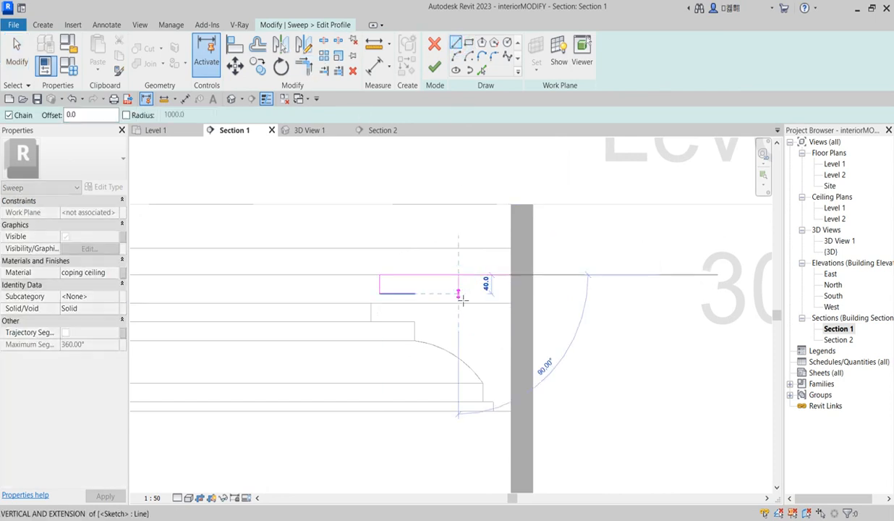
pyautogui.click(458, 292)
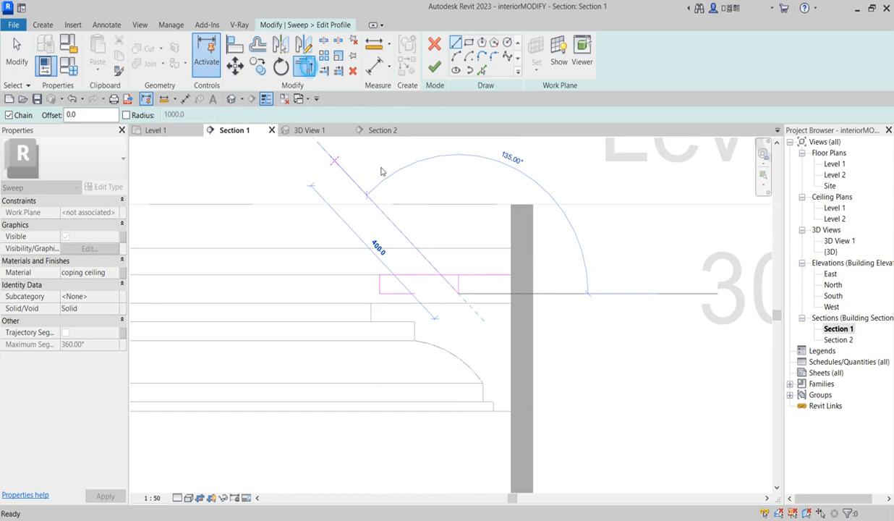
pyautogui.press('t')
pyautogui.press('r')
pyautogui.click(427, 275)
pyautogui.click(456, 286)
pyautogui.click(406, 292)
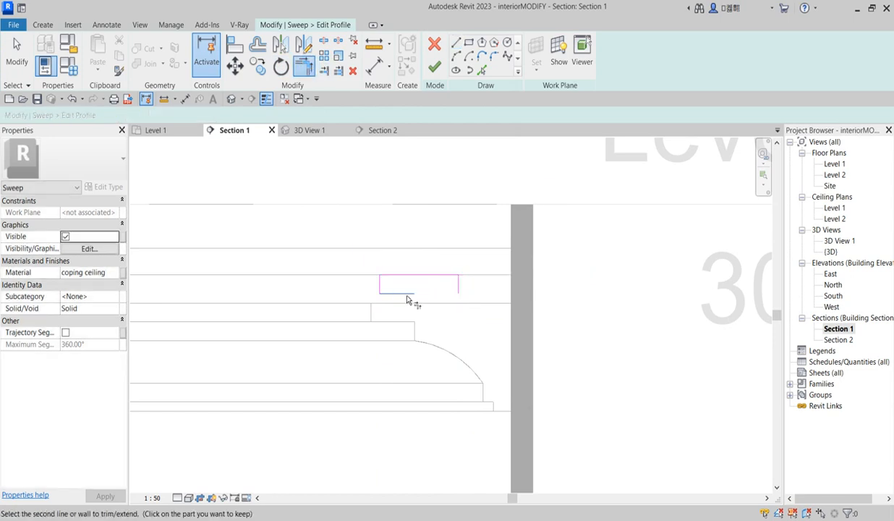
pyautogui.click(455, 288)
pyautogui.scroll(-2, 415, 328)
pyautogui.scroll(2, 392, 283)
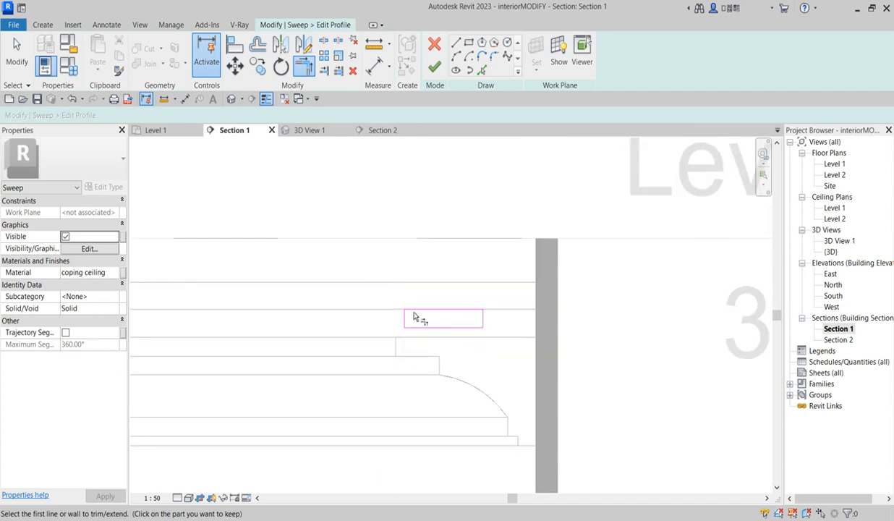
# Move the rectangular profile to 90 mm from the wall and 160 mm below Level 2, and finish the profile and sweep
pyautogui.rightClick(431, 276)
pyautogui.click(454, 277)
pyautogui.moveTo(396, 292); pyautogui.dragTo(500, 349)
pyautogui.press('Down')
pyautogui.press('Down')
pyautogui.press('Down')
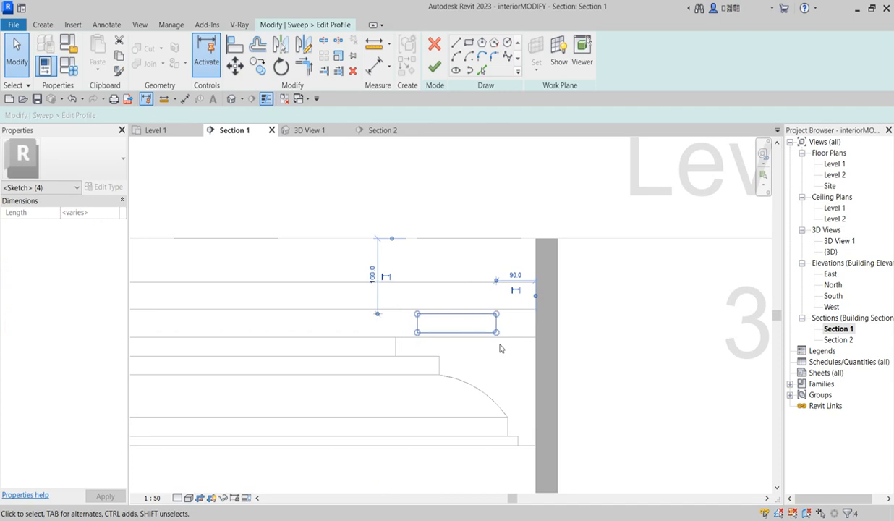
pyautogui.click(578, 333)
pyautogui.scroll(-3, 504, 236)
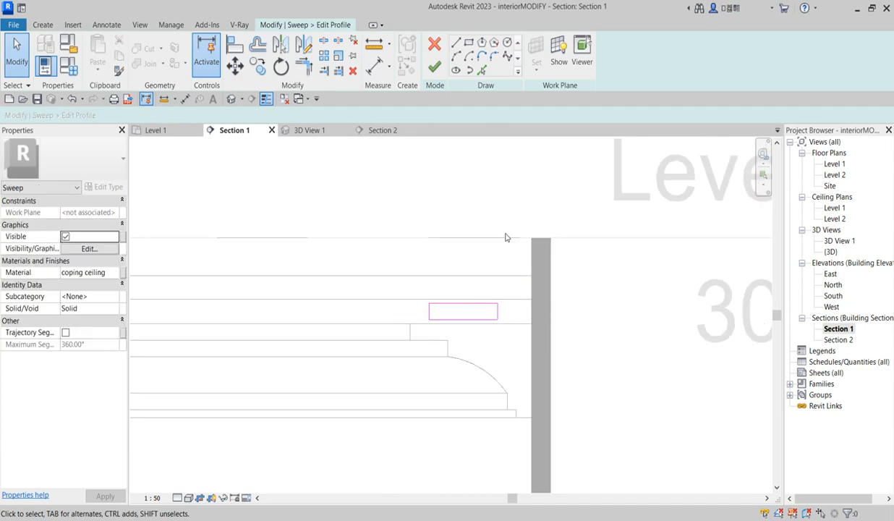
pyautogui.click(434, 68)
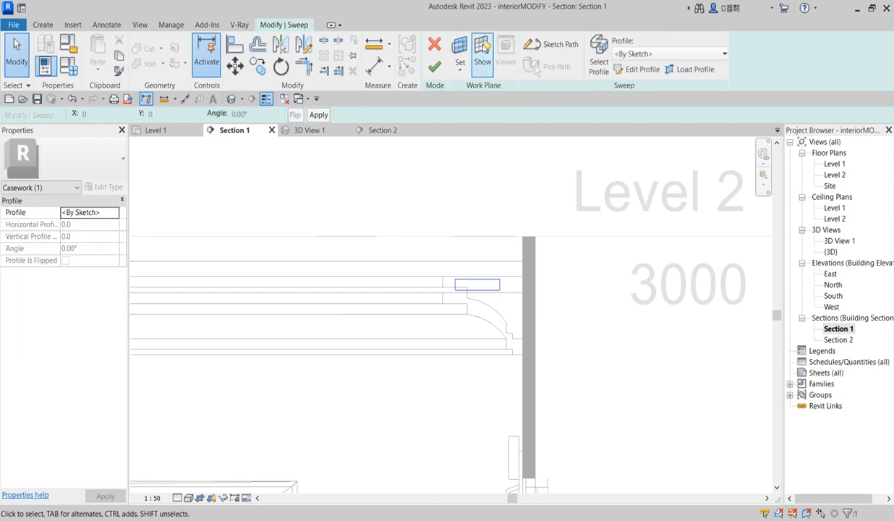
pyautogui.click(434, 66)
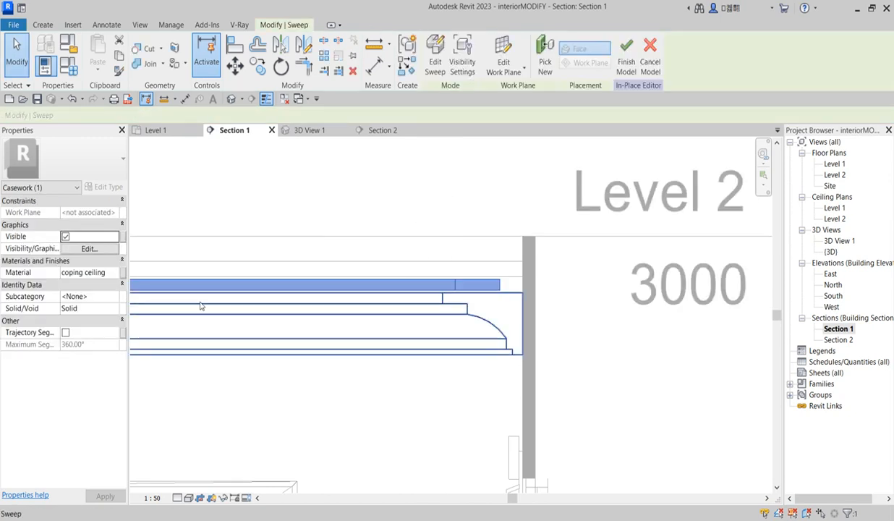
# Duplicate the coping ceiling material for the rectangular band sweep
pyautogui.click(116, 272)
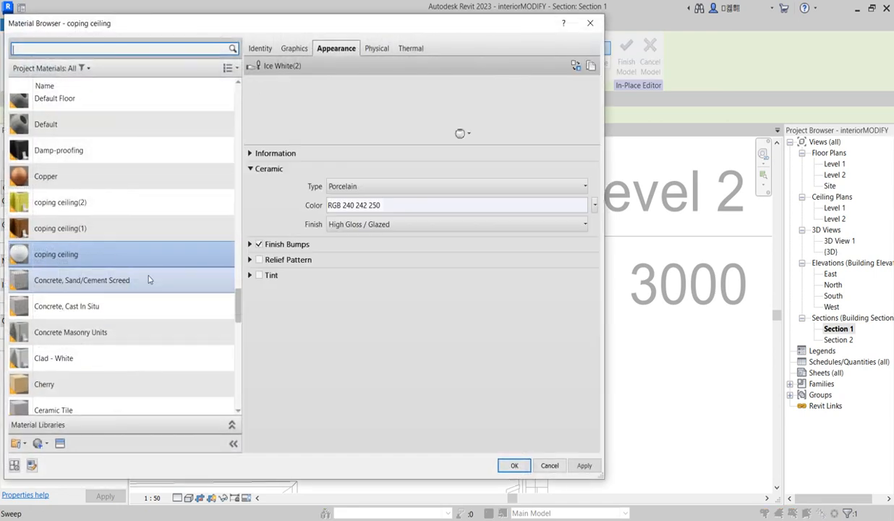
pyautogui.rightClick(107, 255)
pyautogui.click(145, 275)
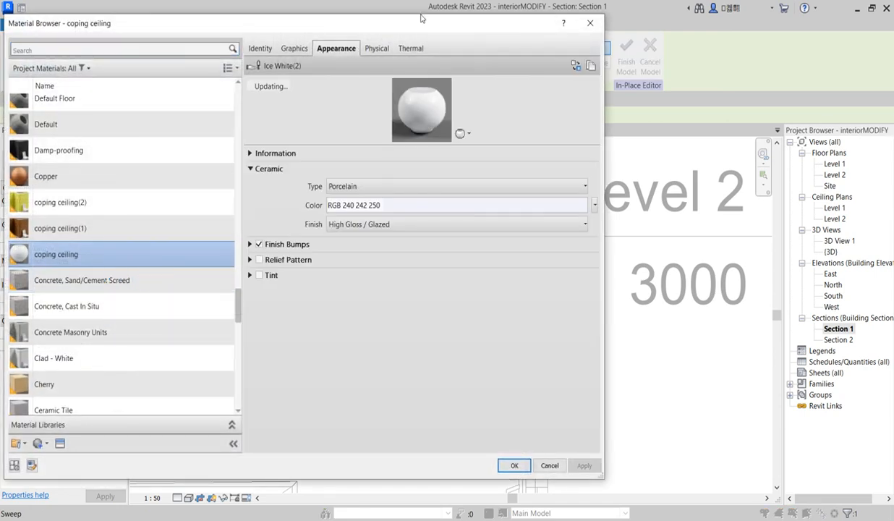
# Browse the Appearance Library categories, including Ceiling, Metal, Metallic Paint, Paint and Ceramic, for a replacement appearance for the duplicated material
pyautogui.click(575, 66)
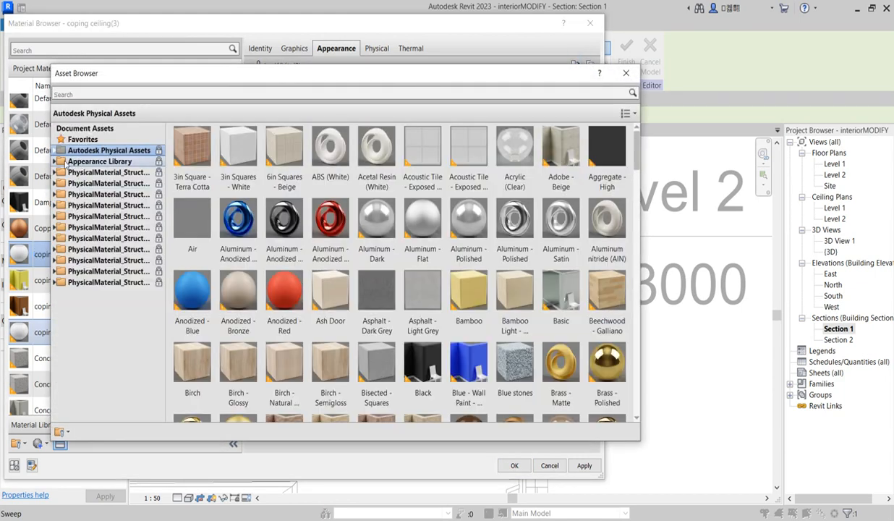
pyautogui.click(54, 161)
pyautogui.scroll(-3, 102, 325)
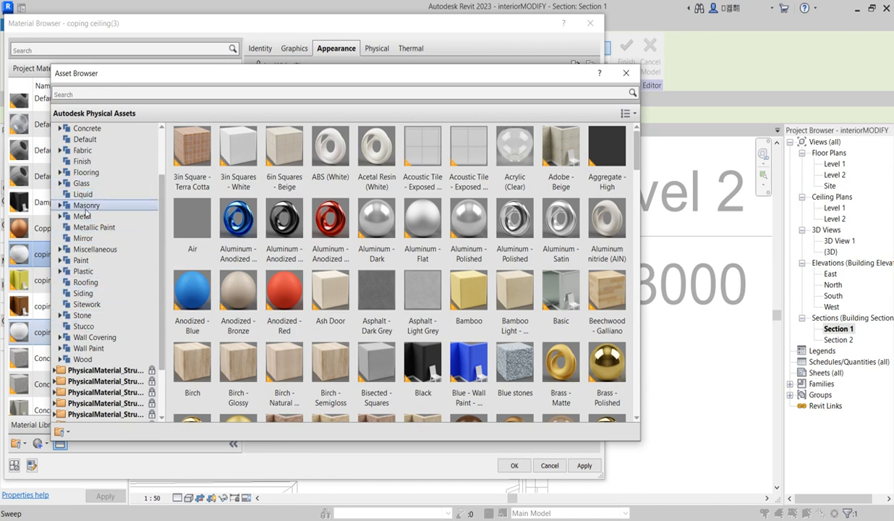
pyautogui.scroll(1, 91, 311)
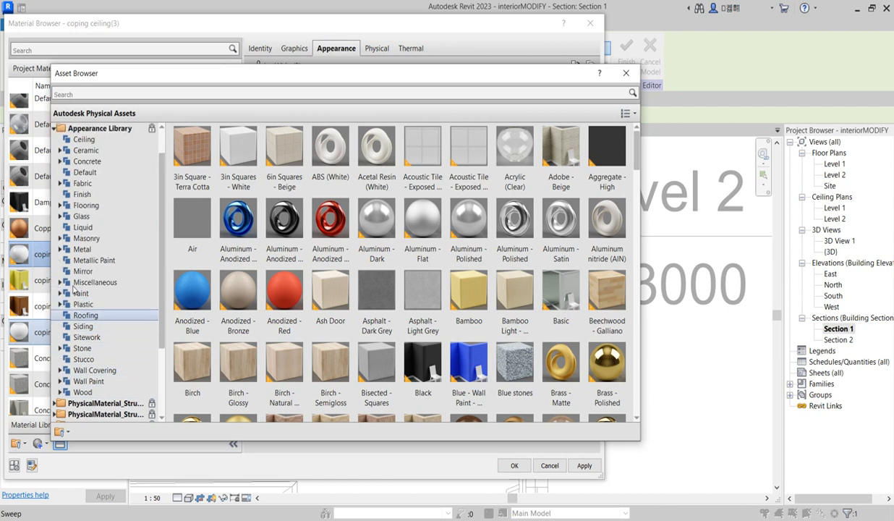
pyautogui.click(82, 140)
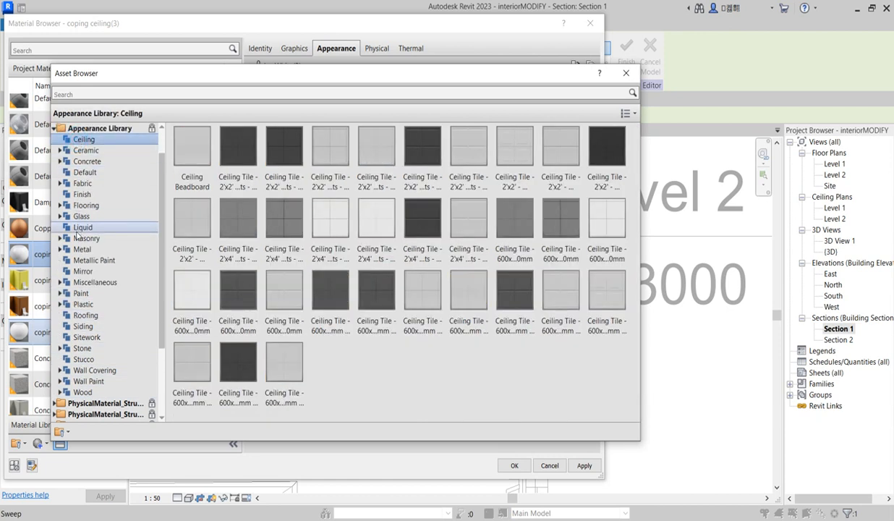
pyautogui.click(84, 172)
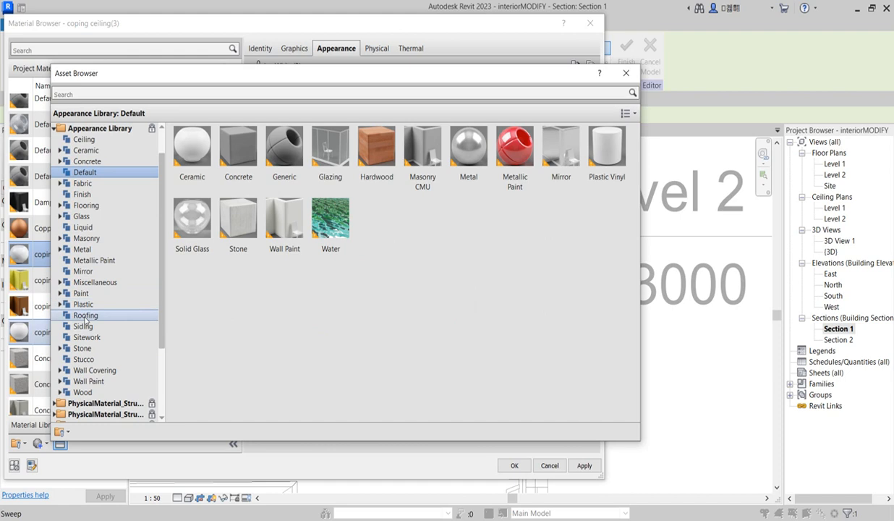
pyautogui.click(84, 348)
pyautogui.click(86, 338)
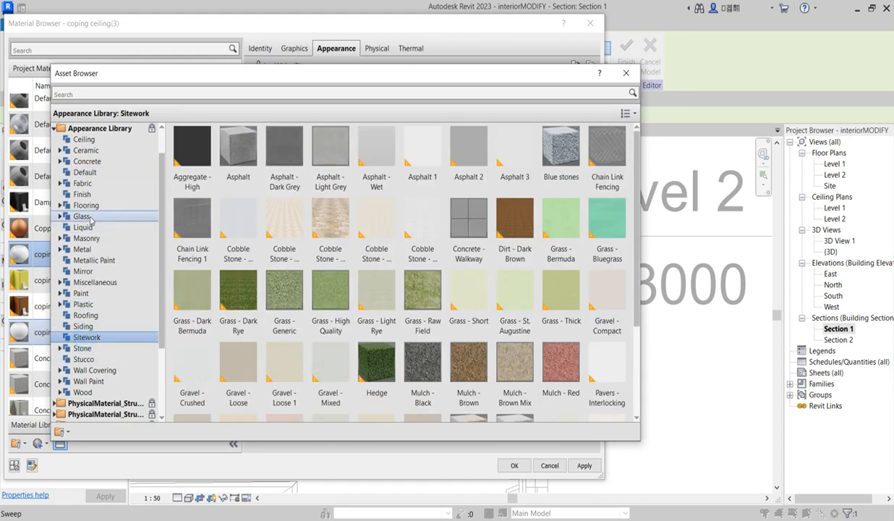
pyautogui.click(82, 184)
pyautogui.click(83, 205)
pyautogui.click(82, 227)
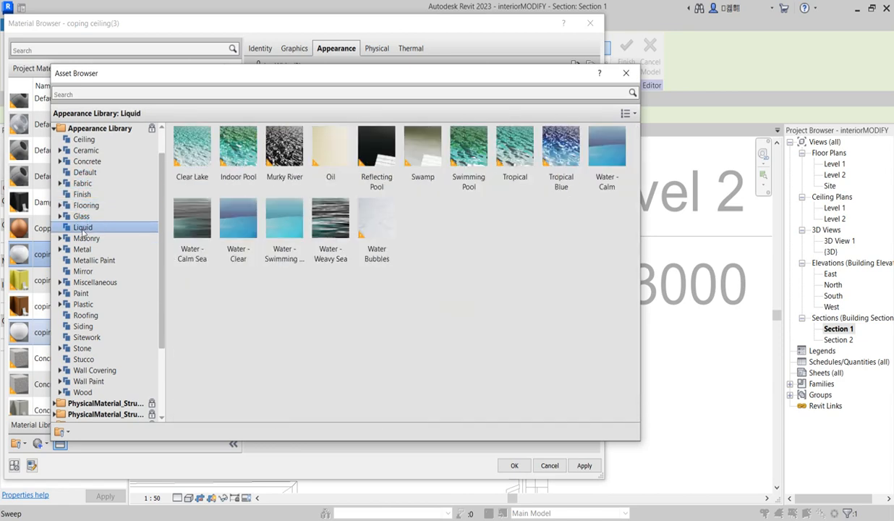
pyautogui.click(82, 247)
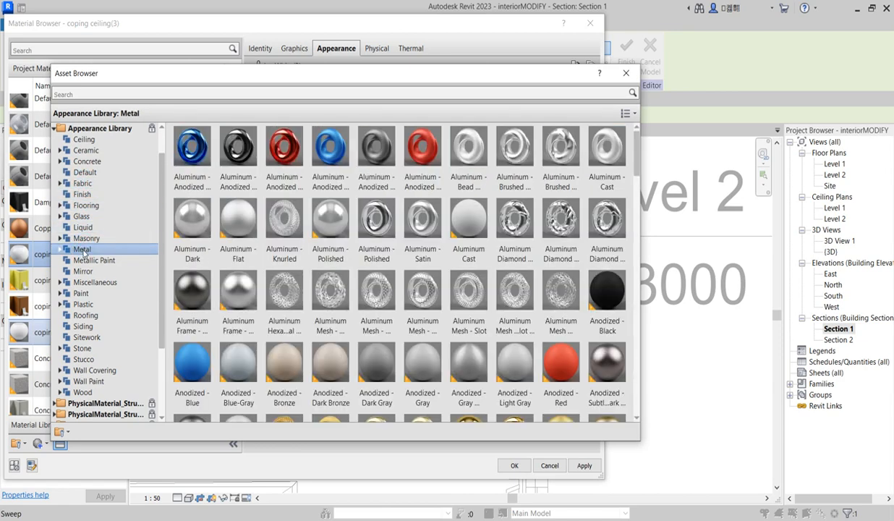
pyautogui.click(91, 260)
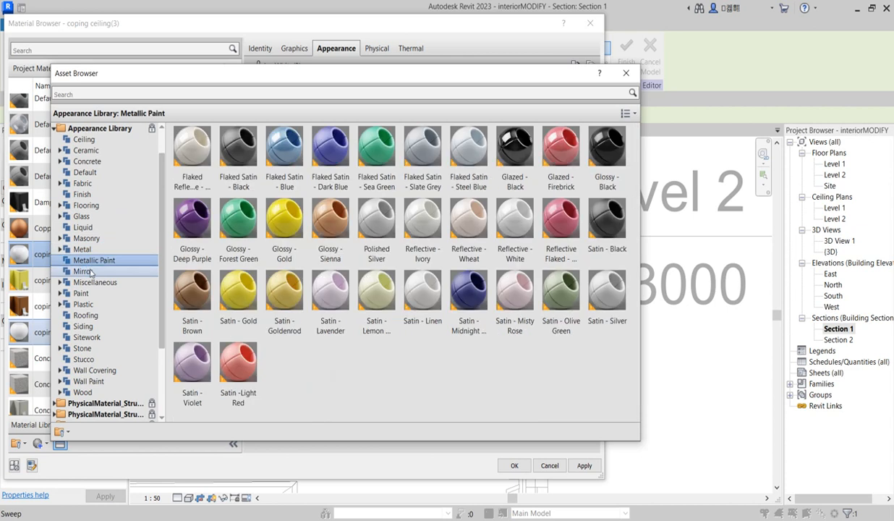
pyautogui.click(84, 271)
pyautogui.click(94, 282)
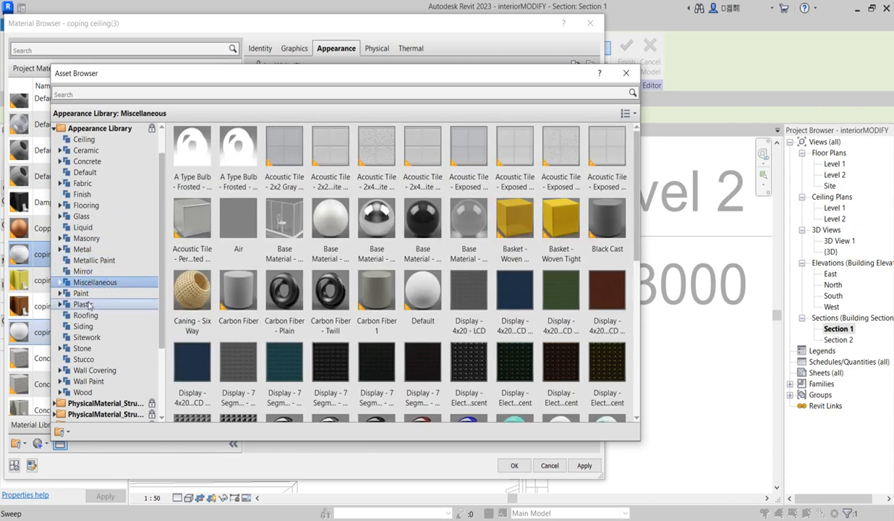
pyautogui.click(83, 294)
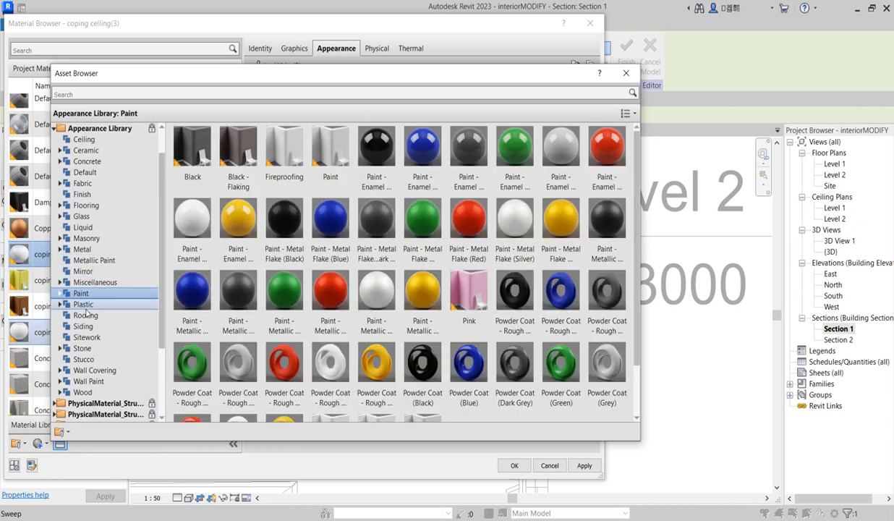
pyautogui.click(86, 305)
pyautogui.click(87, 316)
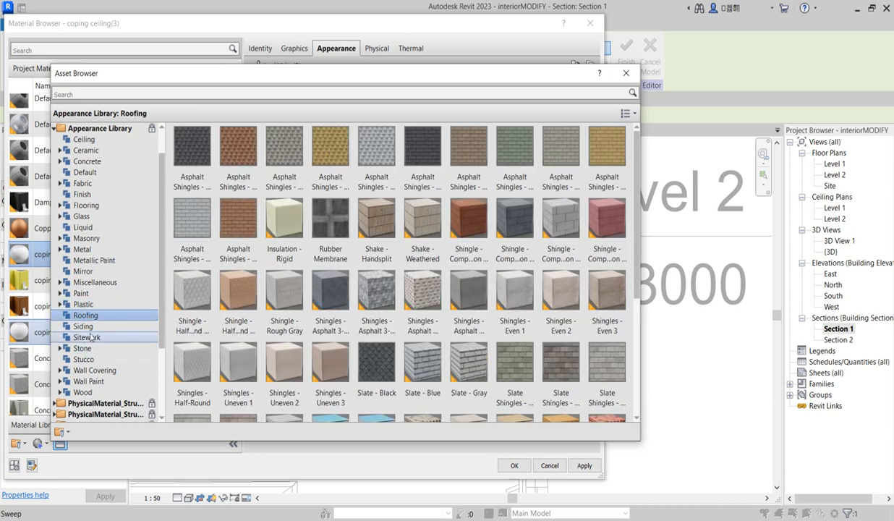
pyautogui.click(83, 326)
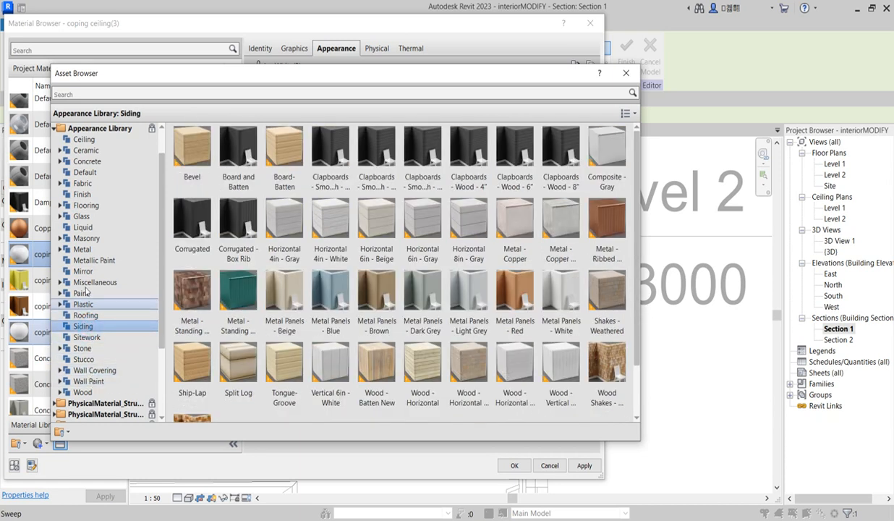
pyautogui.click(84, 173)
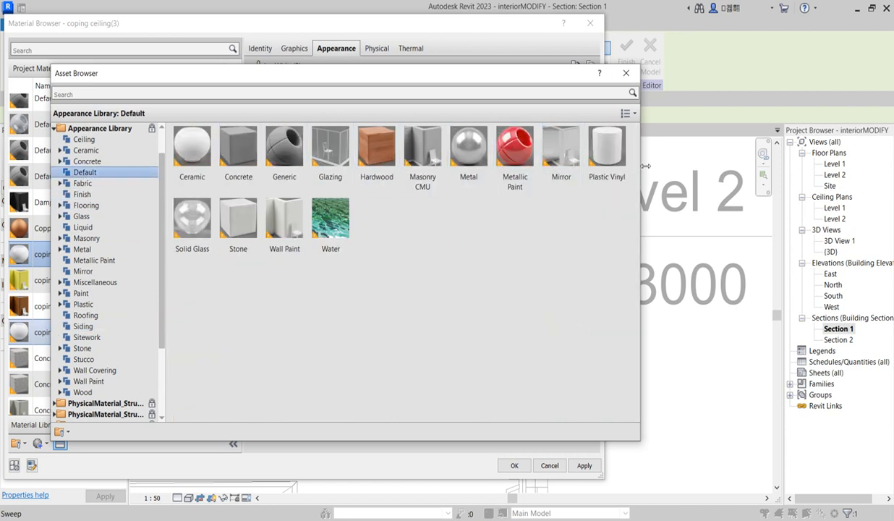
pyautogui.click(82, 161)
pyautogui.click(84, 150)
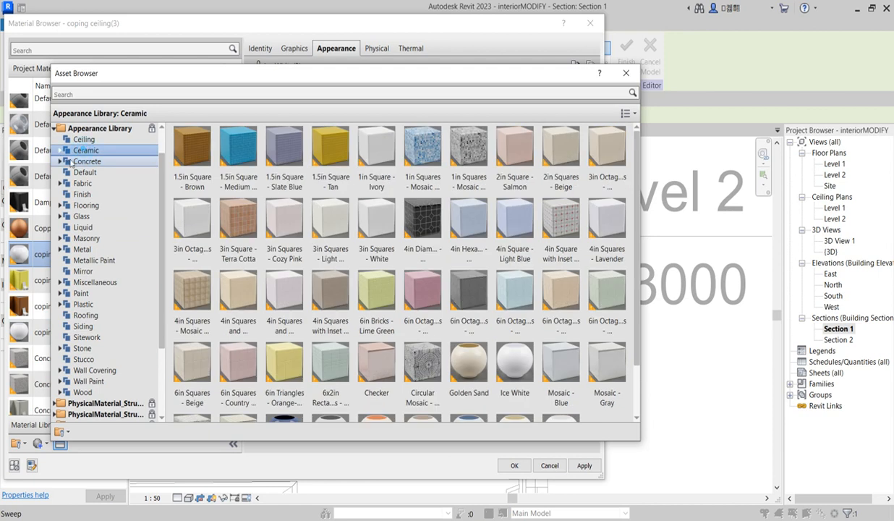
# Replace the duplicated material's appearance with the Miscellaneous asset A Type Bulb - Frosted - 800lm and close the asset library
pyautogui.click(86, 283)
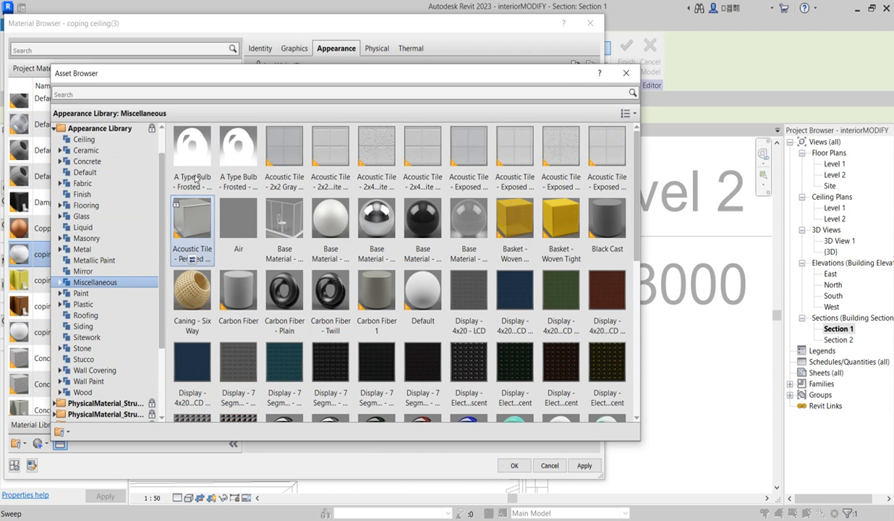
pyautogui.moveTo(212, 157)
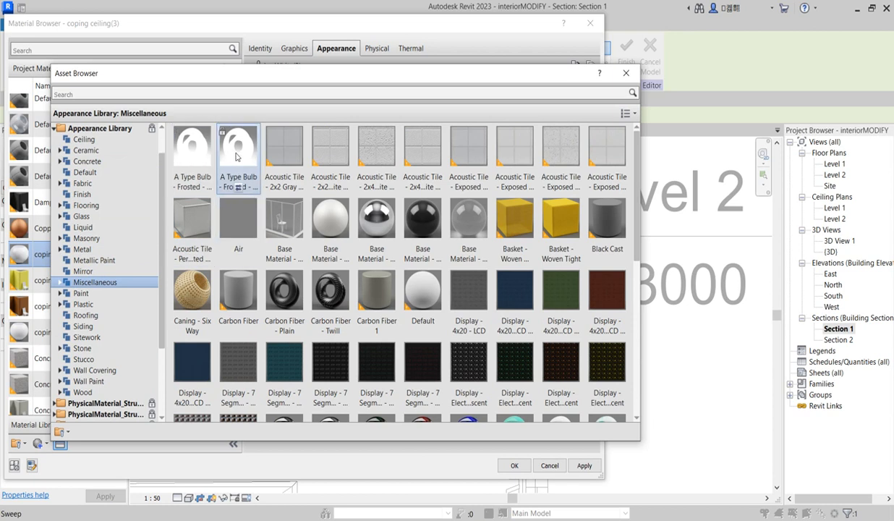
pyautogui.doubleClick(243, 160)
pyautogui.doubleClick(242, 161)
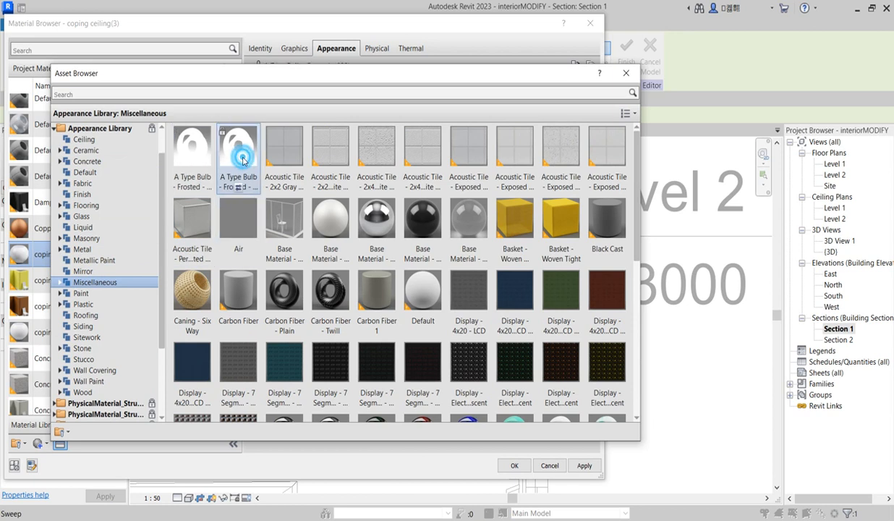
pyautogui.click(619, 75)
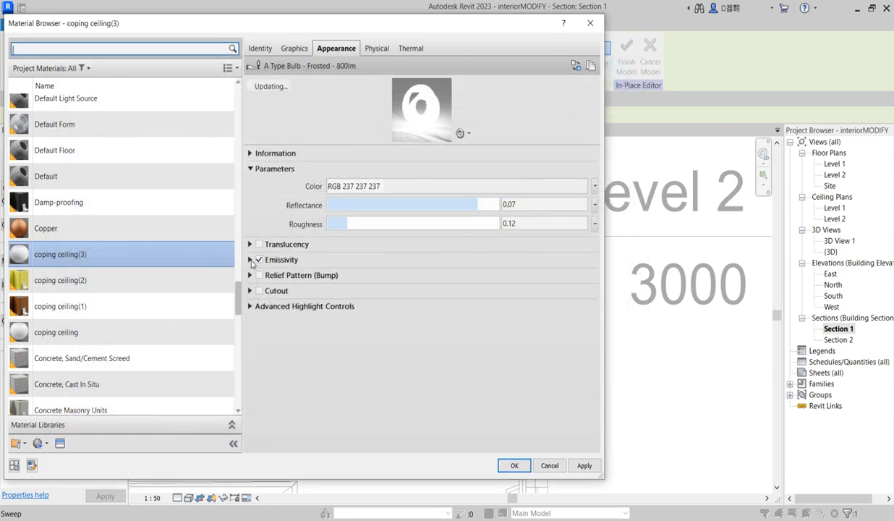
# Raise the material's emissivity luminance to about 244532 cd/m² and apply the material to the band sweep
pyautogui.click(250, 260)
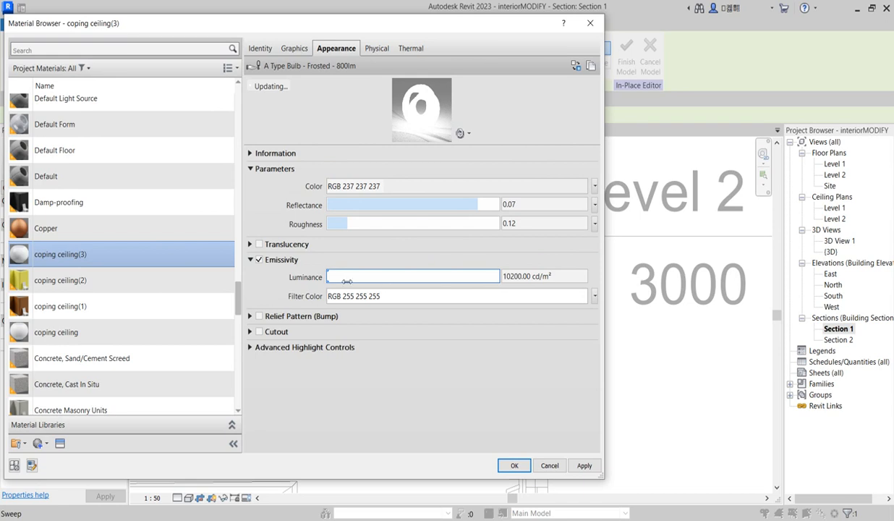
pyautogui.moveTo(327, 276); pyautogui.dragTo(368, 278)
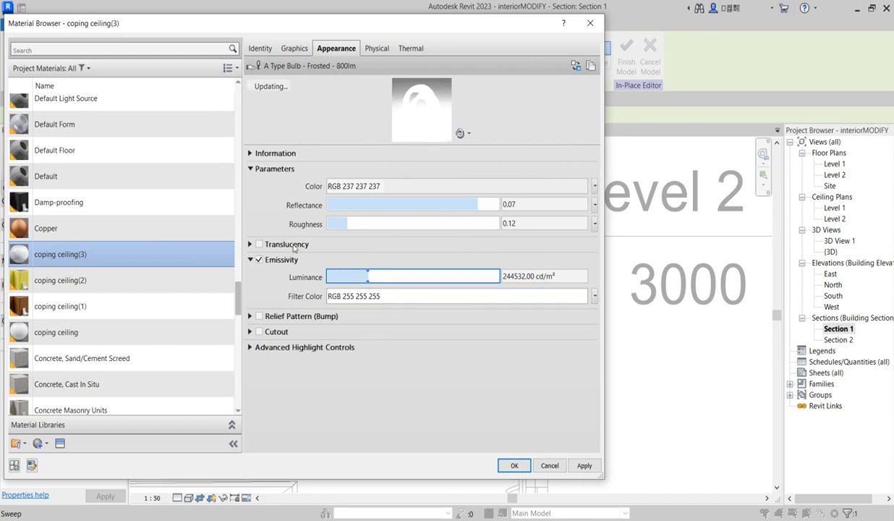
pyautogui.click(250, 244)
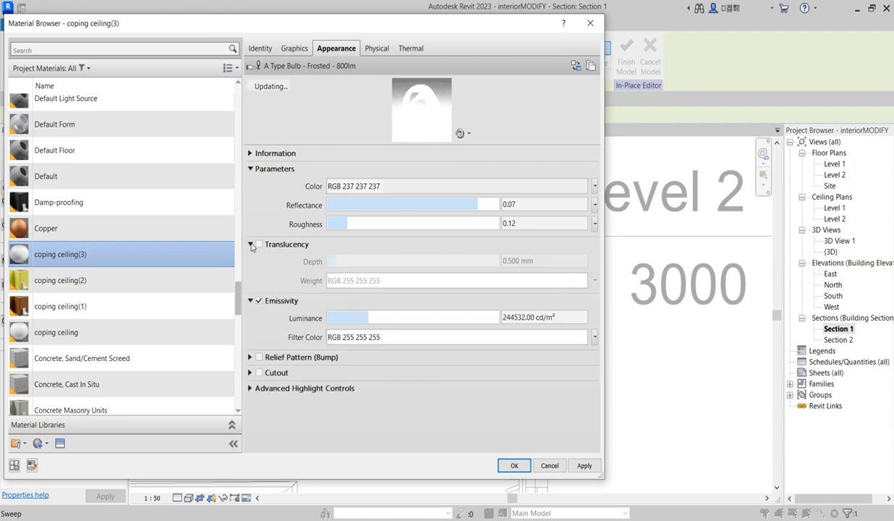
pyautogui.click(250, 243)
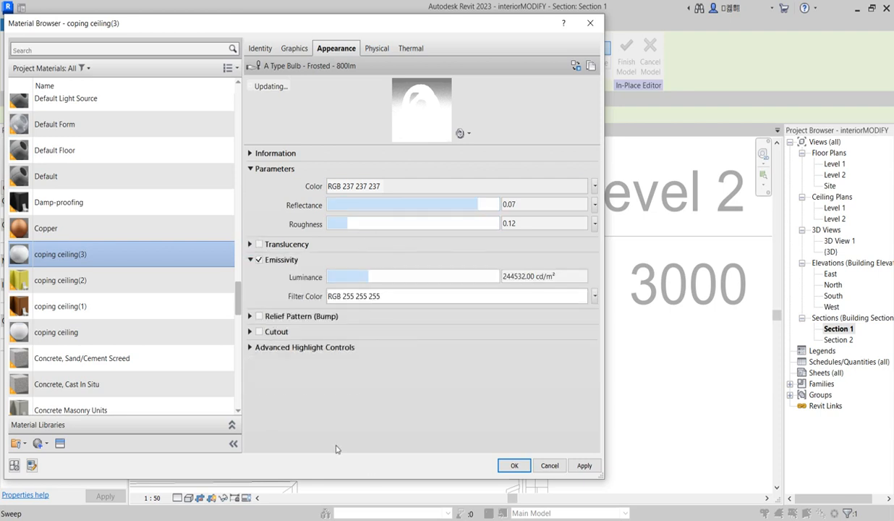
pyautogui.click(514, 465)
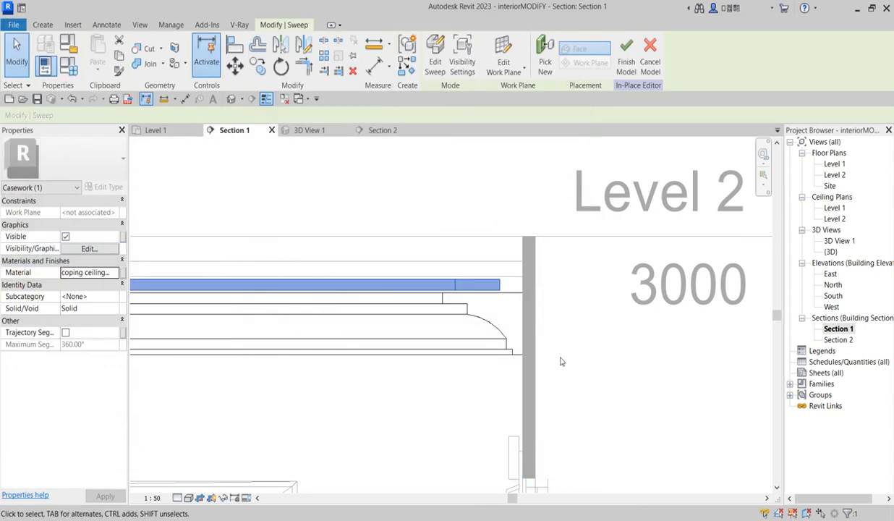
# Finish the in-place ceiling trim model and view the room in 3D View 1
pyautogui.click(625, 62)
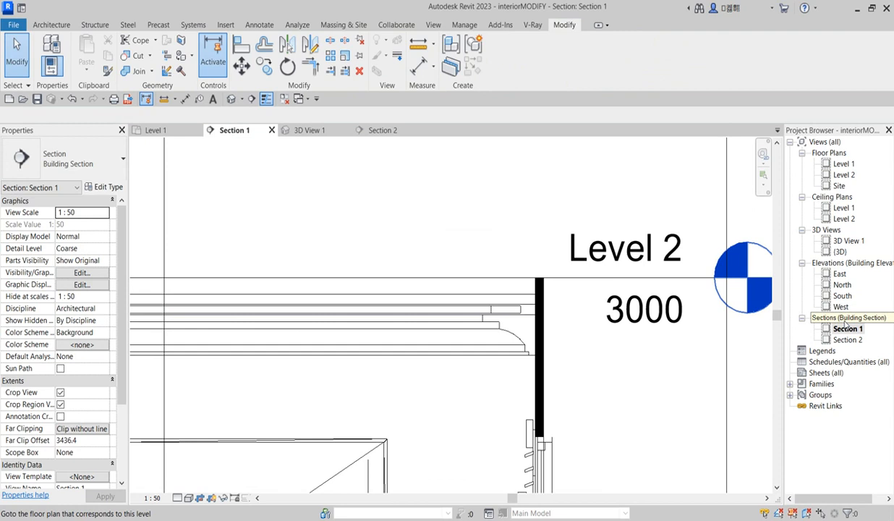
pyautogui.doubleClick(846, 242)
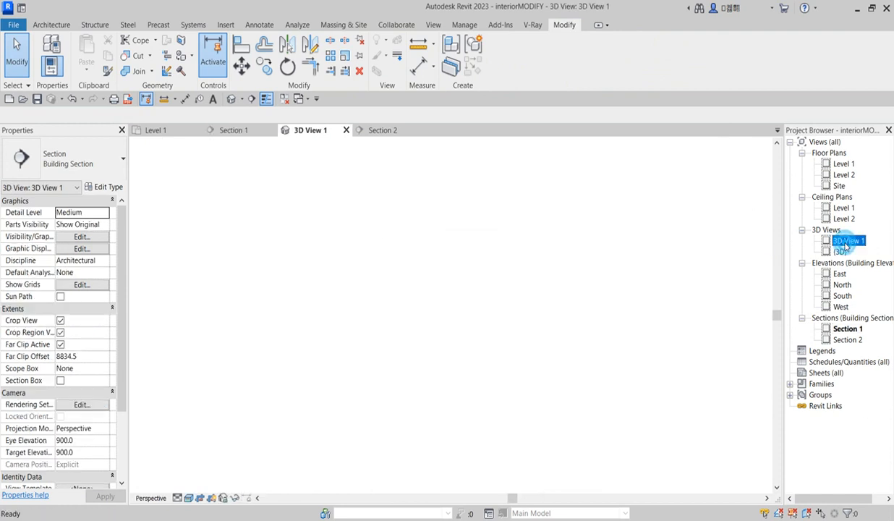
pyautogui.scroll(-5, 485, 273)
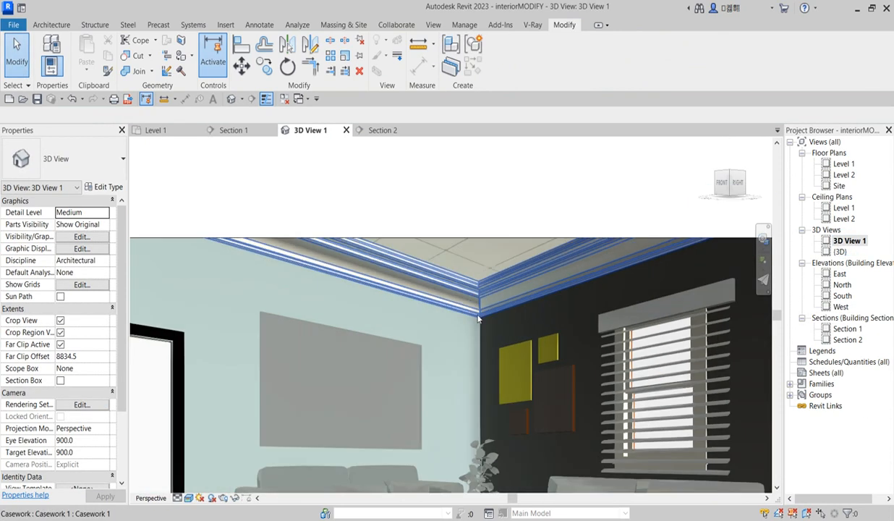
pyautogui.scroll(-3, 484, 273)
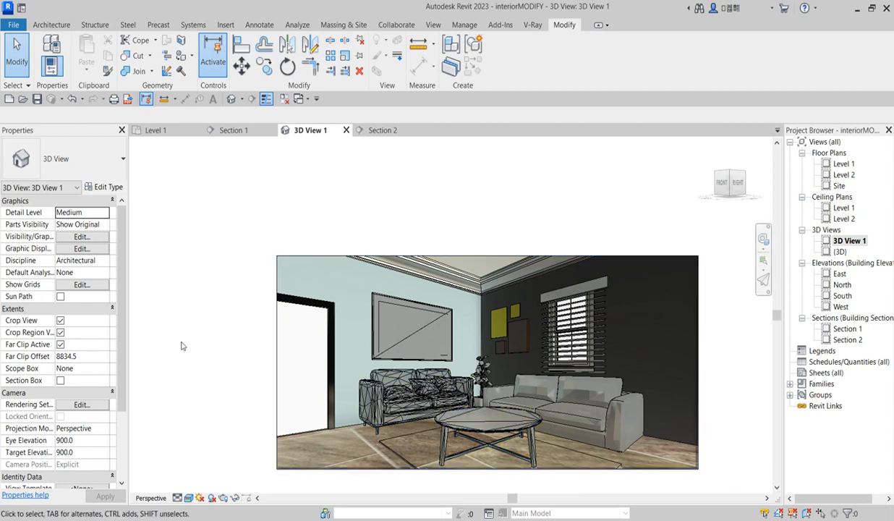
pyautogui.click(331, 323)
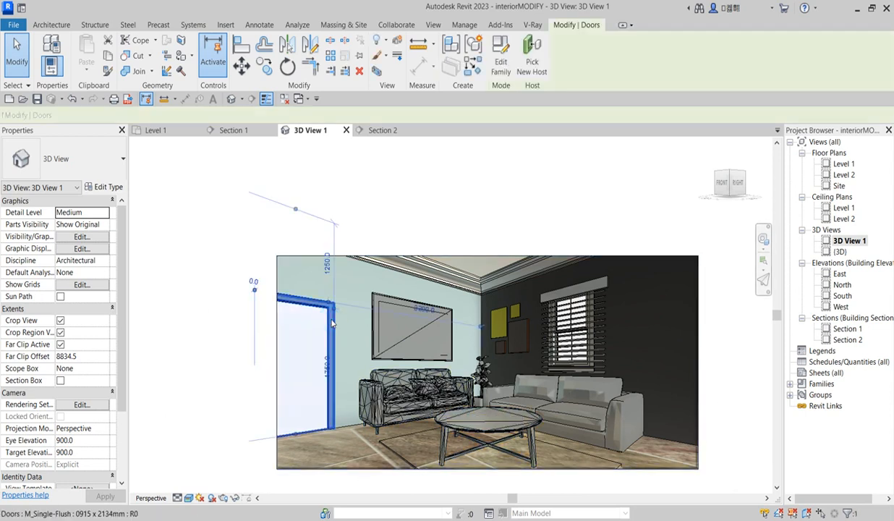
pyautogui.click(258, 200)
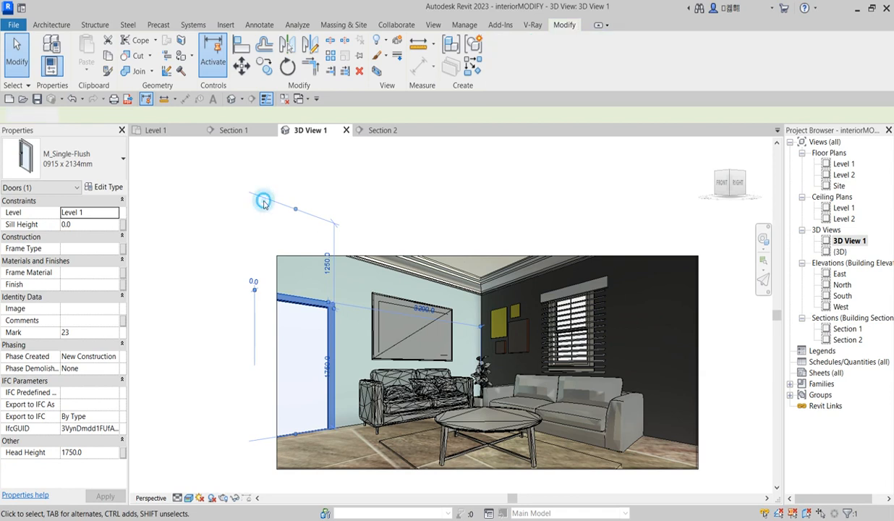
pyautogui.click(512, 188)
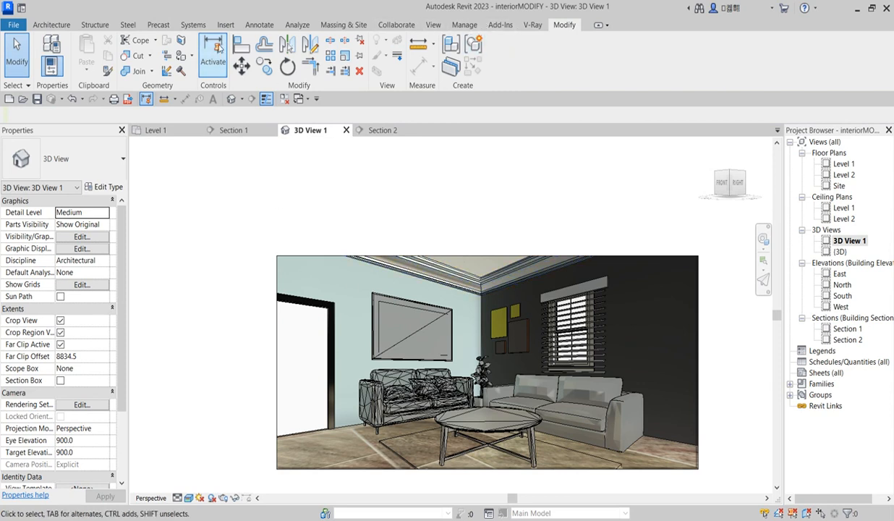
# Enable V-Ray for rendering the 3D View 1 interior
pyautogui.click(523, 25)
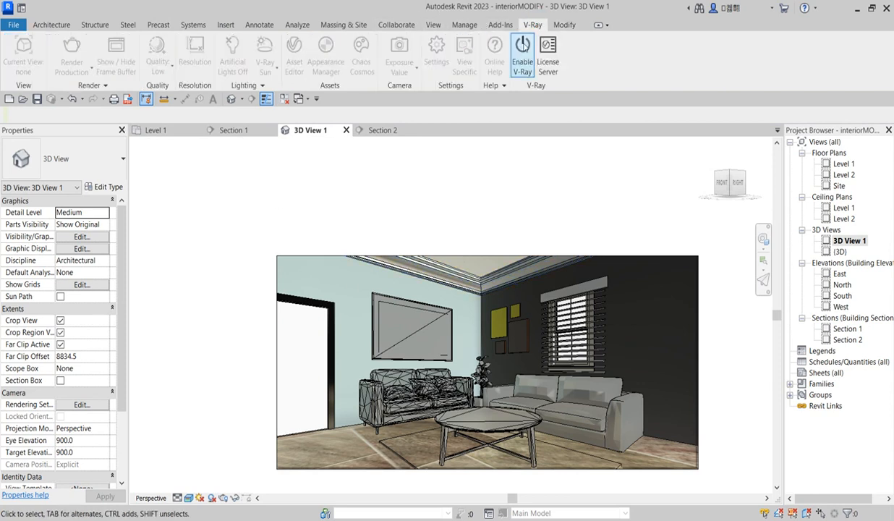
pyautogui.click(522, 44)
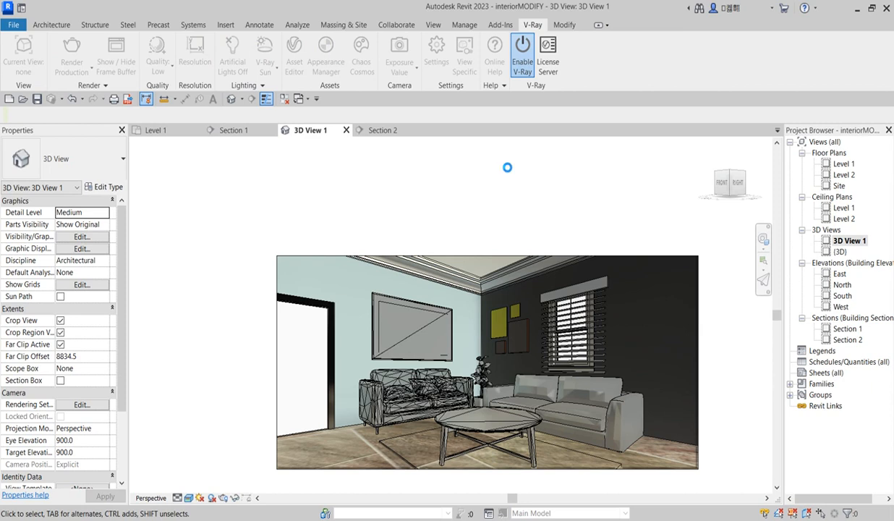
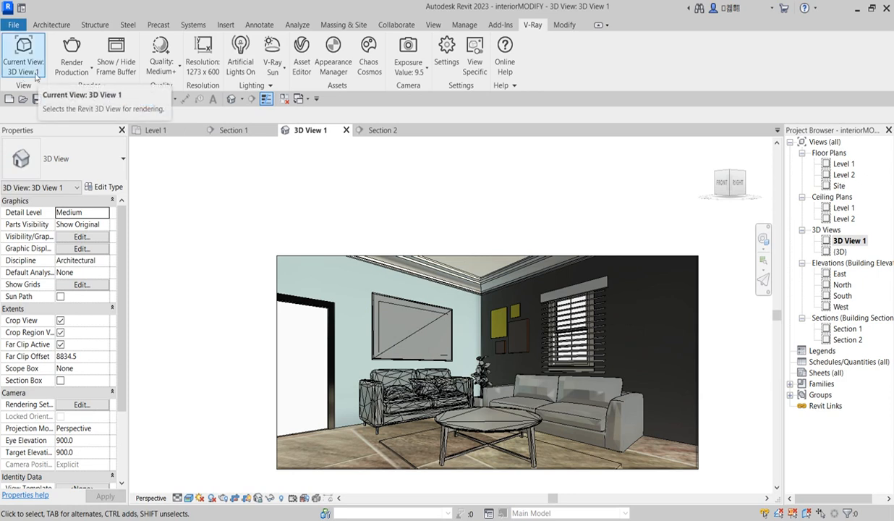
# Run a V-Ray production render of 3D View 1 to check the lighting and close the frame buffer
pyautogui.click(71, 45)
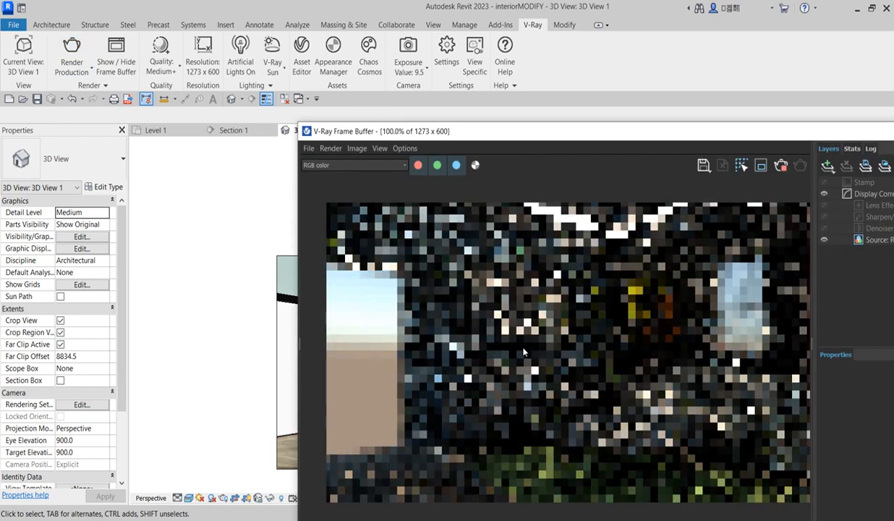
pyautogui.moveTo(582, 132); pyautogui.dragTo(384, 140)
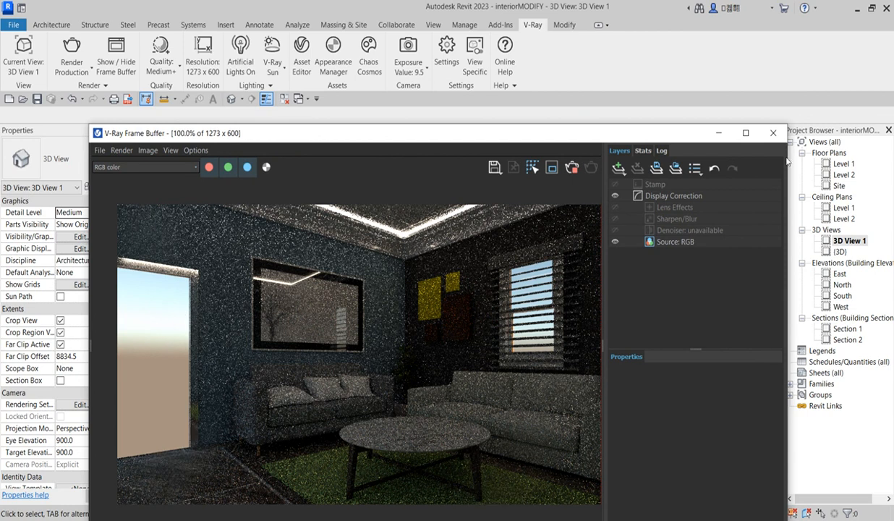
pyautogui.click(773, 132)
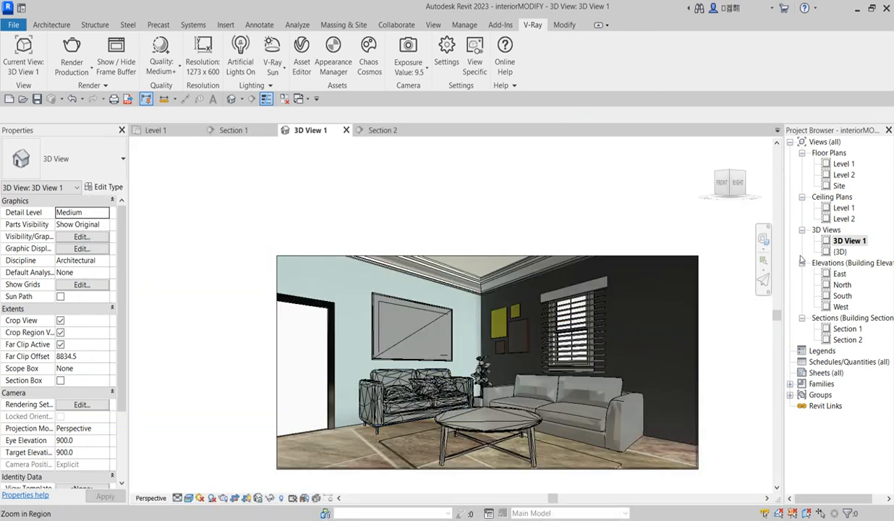
# In Section 1, replace the ceiling matt material's appearance in the Plain ceiling type with the Ceramic Porcelain asset Ice White
pyautogui.doubleClick(846, 328)
pyautogui.click(491, 295)
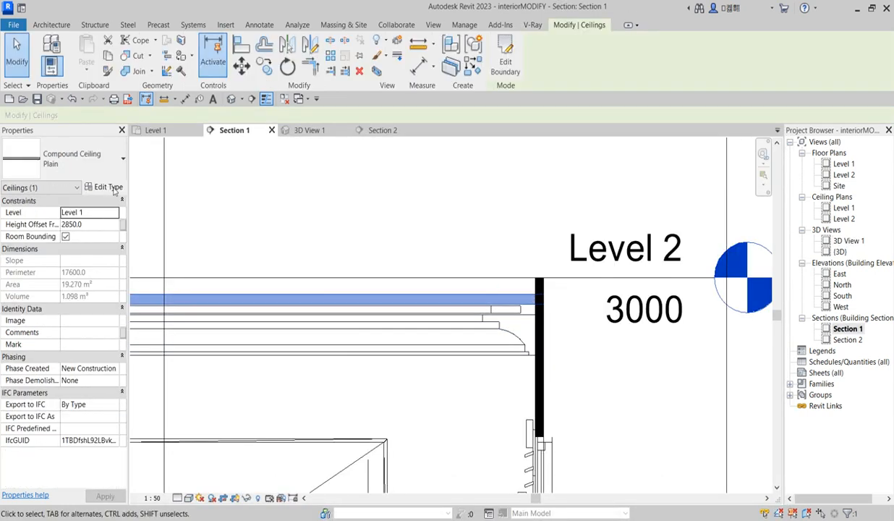
pyautogui.click(736, 232)
pyautogui.click(664, 254)
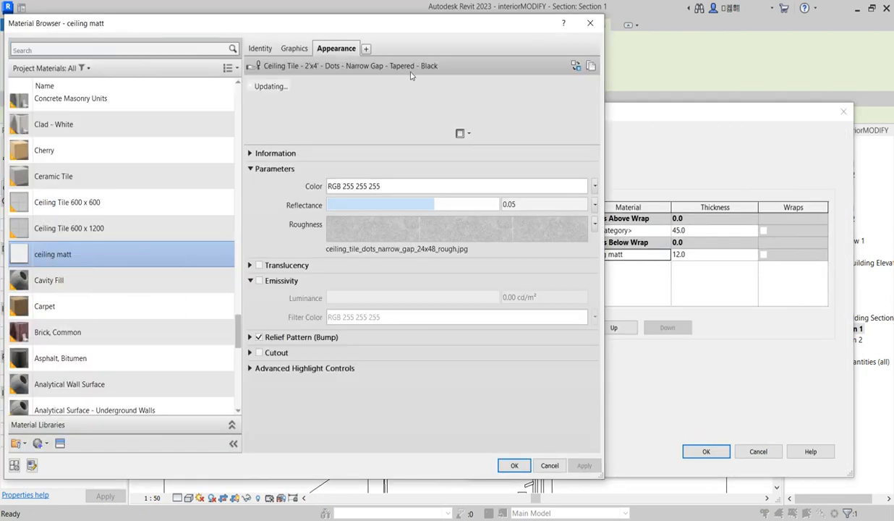
pyautogui.click(577, 66)
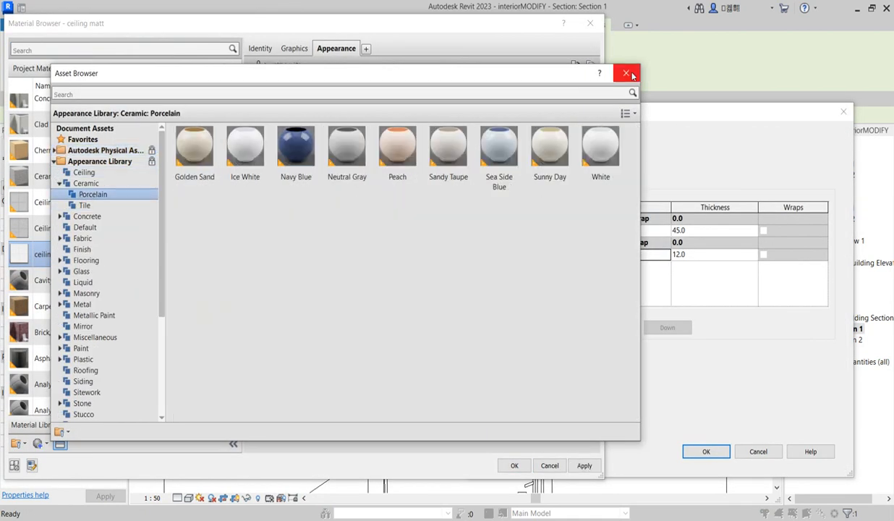
pyautogui.click(626, 73)
pyautogui.click(514, 465)
pyautogui.click(669, 230)
pyautogui.click(666, 230)
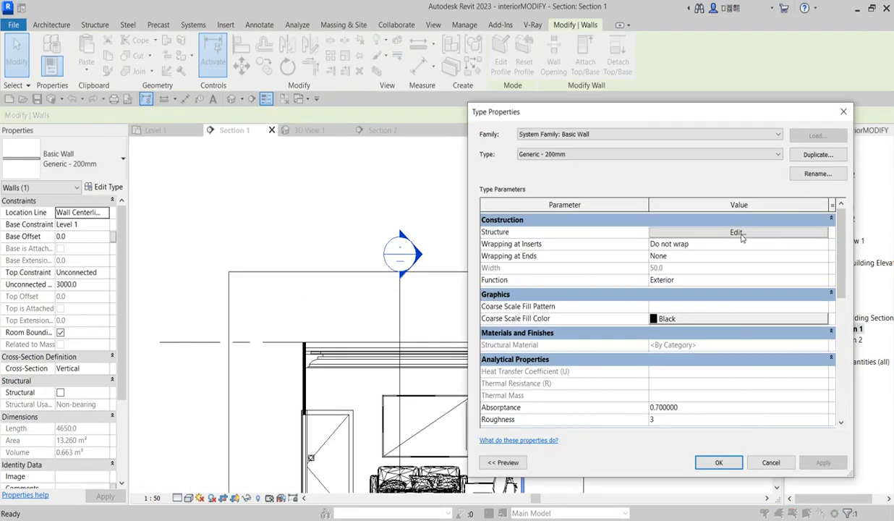
# Duplicate the ceiling matt material with its assets for the Generic - 200mm wall's structure layer
pyautogui.click(736, 231)
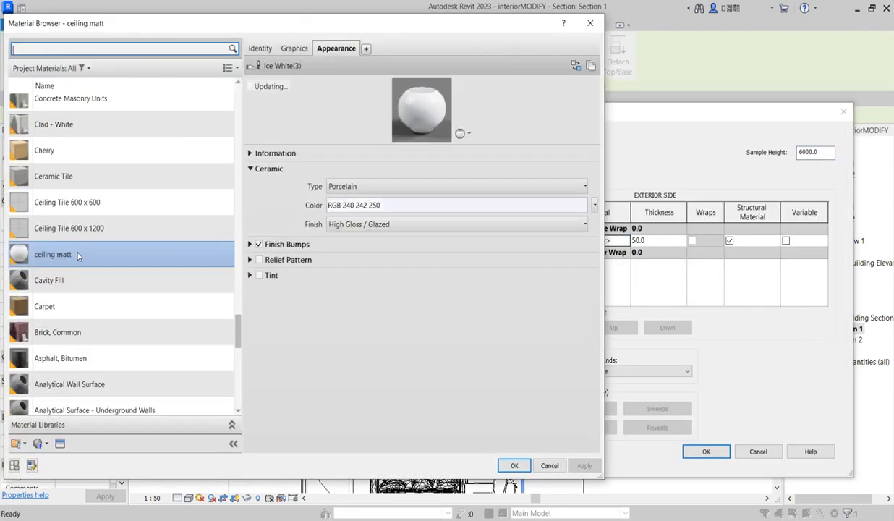
pyautogui.rightClick(71, 254)
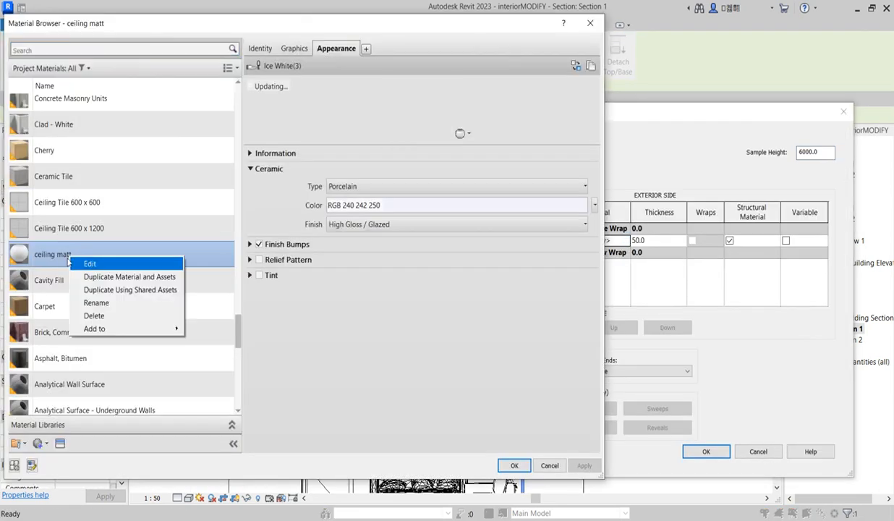
pyautogui.click(130, 276)
# Give the duplicated ceiling matt material a glossy Wall Paint appearance and apply it to the Generic - 200mm wall type
pyautogui.click(60, 443)
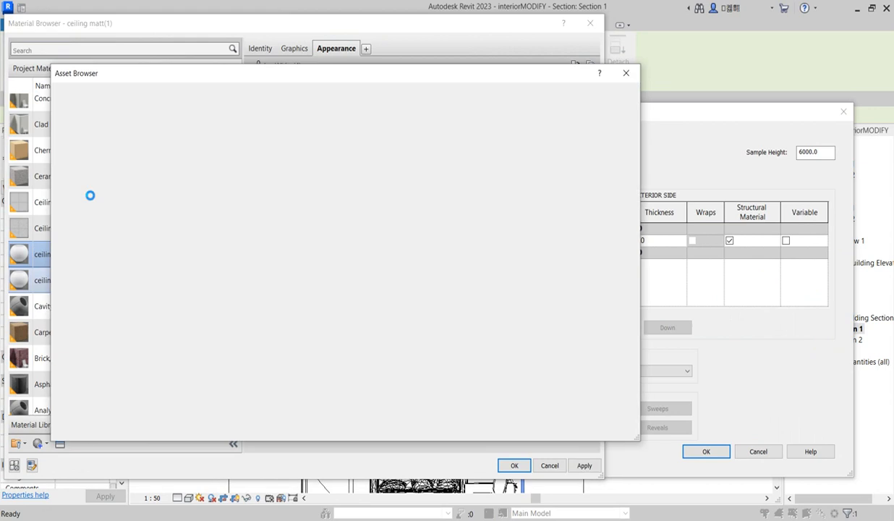
pyautogui.click(61, 359)
pyautogui.click(60, 359)
pyautogui.click(60, 337)
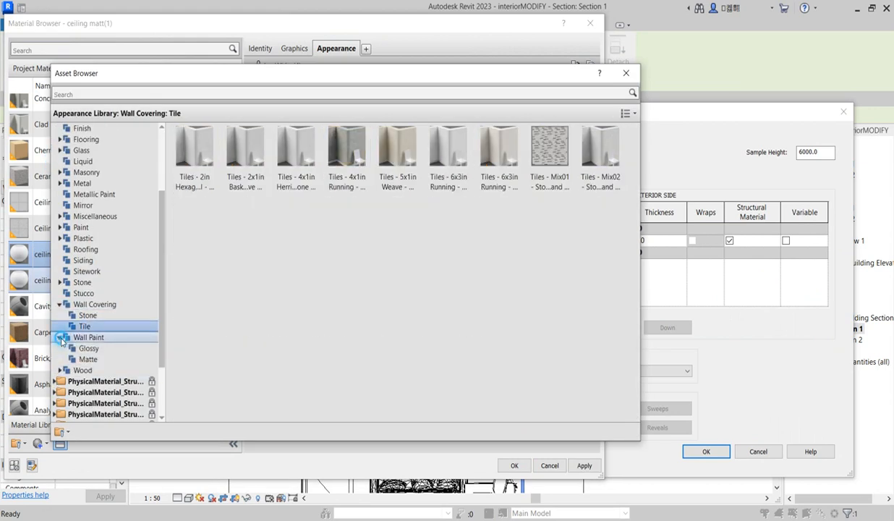
pyautogui.click(89, 348)
pyautogui.click(446, 138)
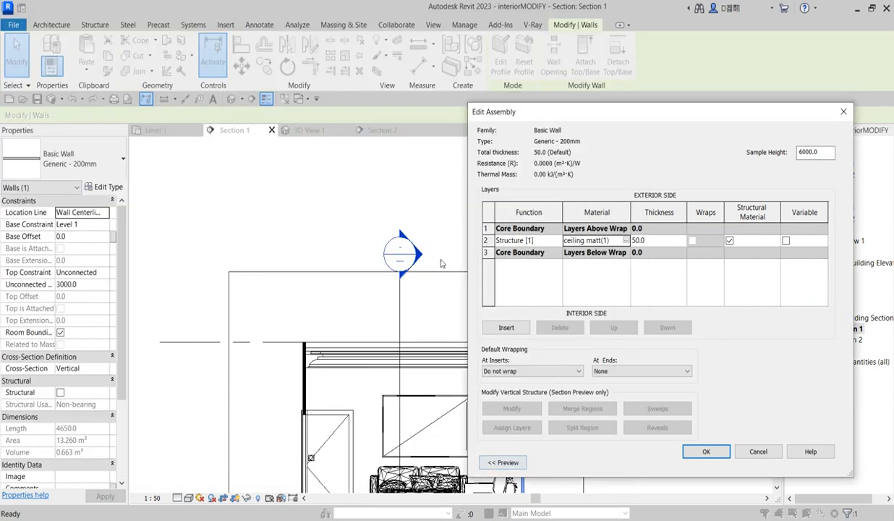
pyautogui.click(706, 451)
pyautogui.press('Return')
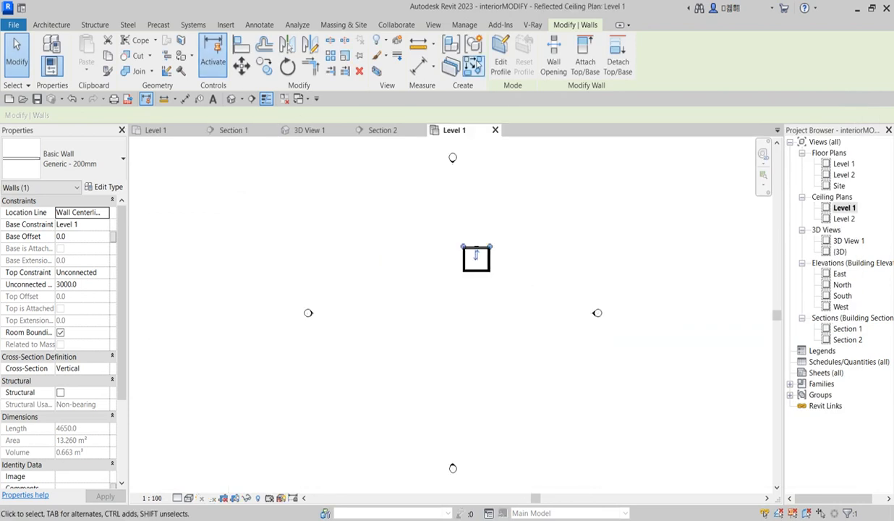
# Try to place the Chaos Cosmos asset Lamp Ceiling 16-32 in the Level 1 ceiling plan
pyautogui.click(533, 25)
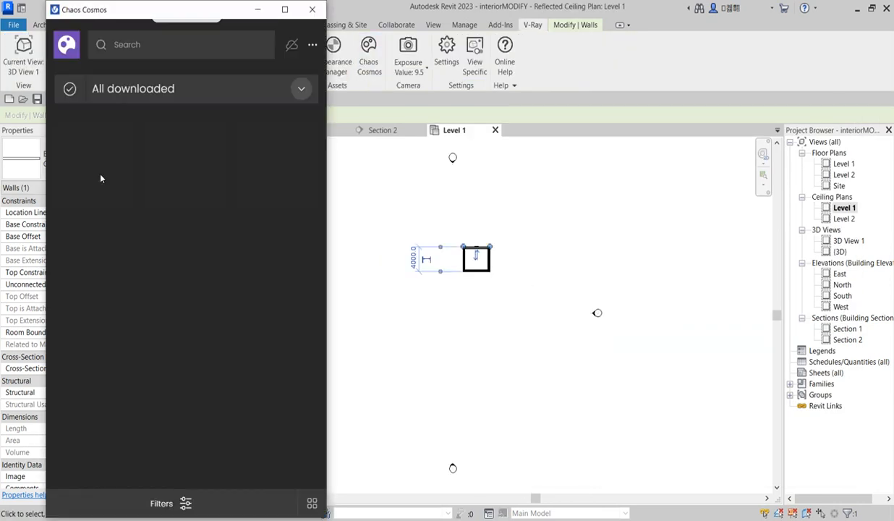
pyautogui.scroll(-5, 150, 382)
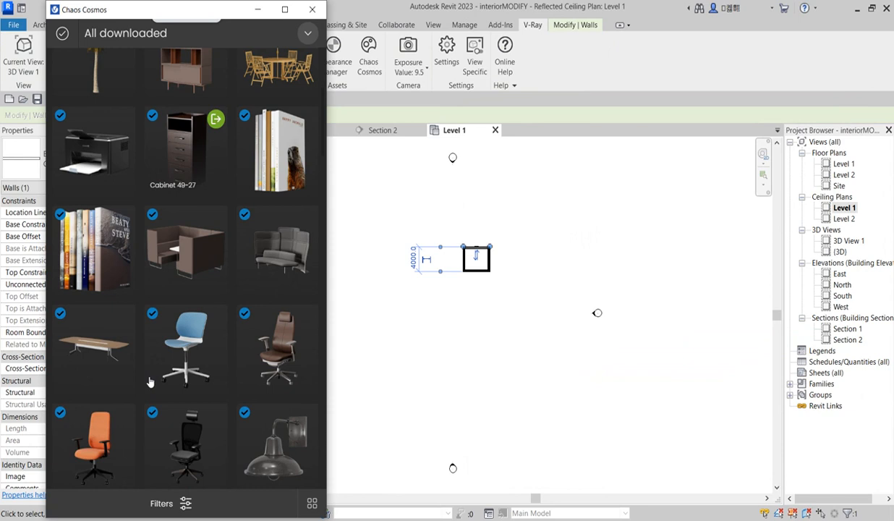
pyautogui.scroll(-5, 149, 382)
pyautogui.click(90, 271)
pyautogui.click(209, 395)
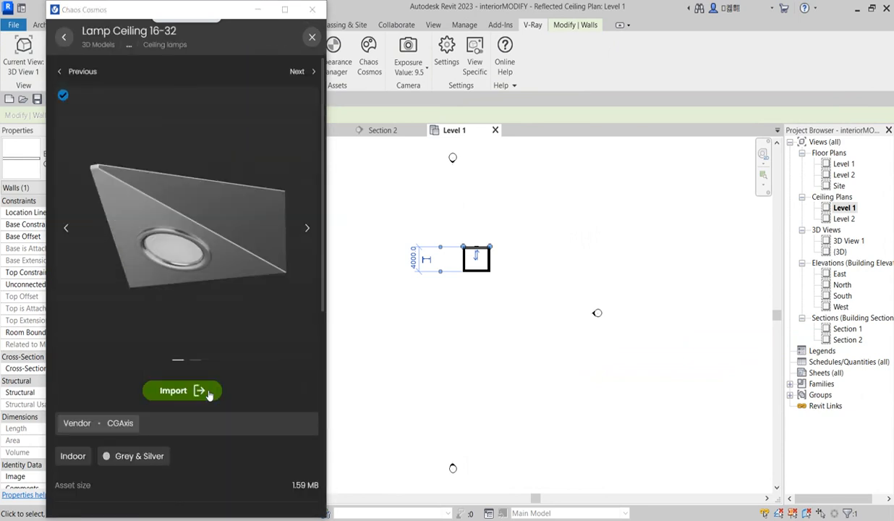
pyautogui.scroll(5, 475, 261)
pyautogui.click(463, 247)
pyautogui.press('Escape')
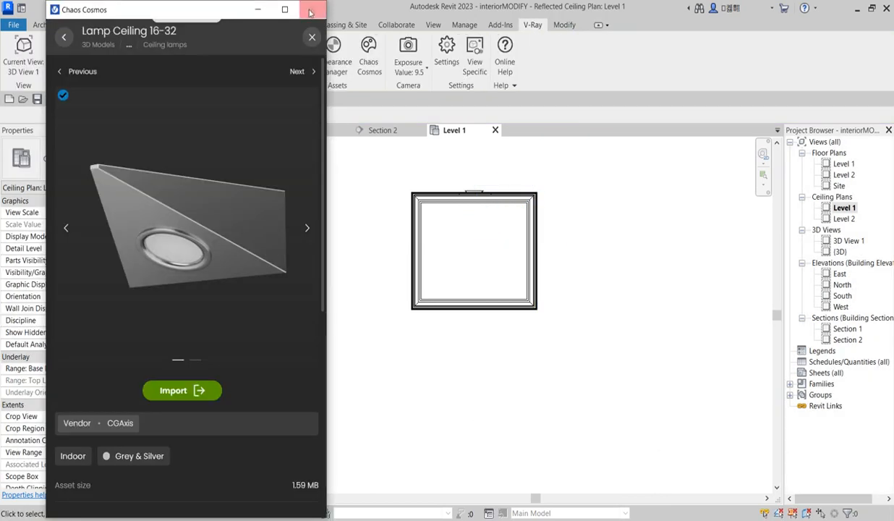
pyautogui.click(310, 13)
# In 3D View 1, open the M_Single-Flush door type's door material and duplicate Glass with its assets
pyautogui.doubleClick(848, 240)
pyautogui.click(323, 310)
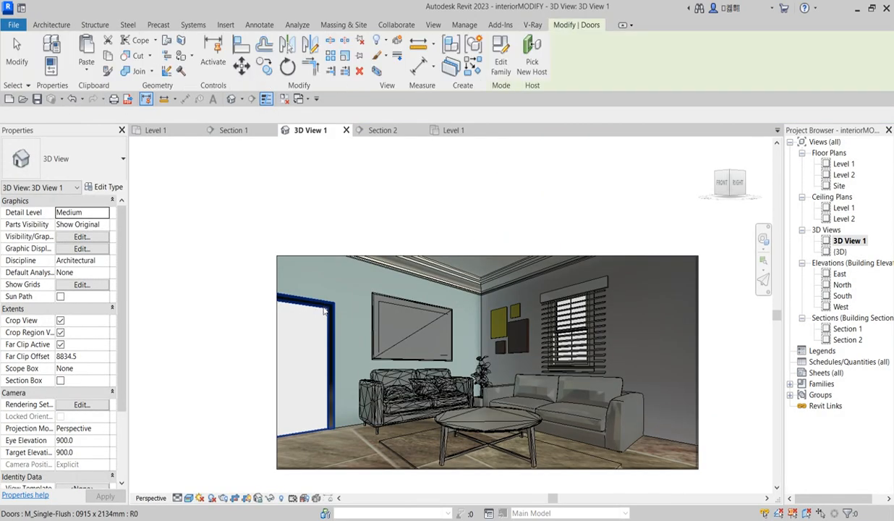
pyautogui.click(99, 187)
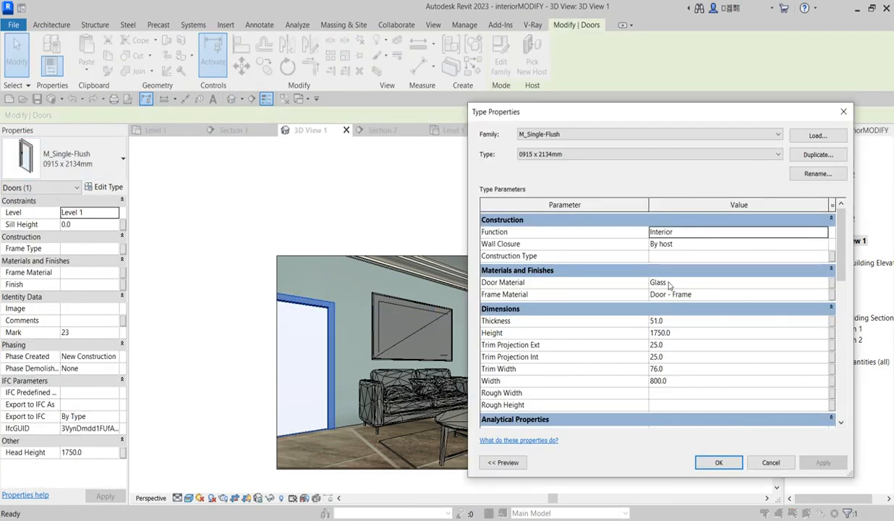
pyautogui.click(821, 282)
pyautogui.rightClick(51, 256)
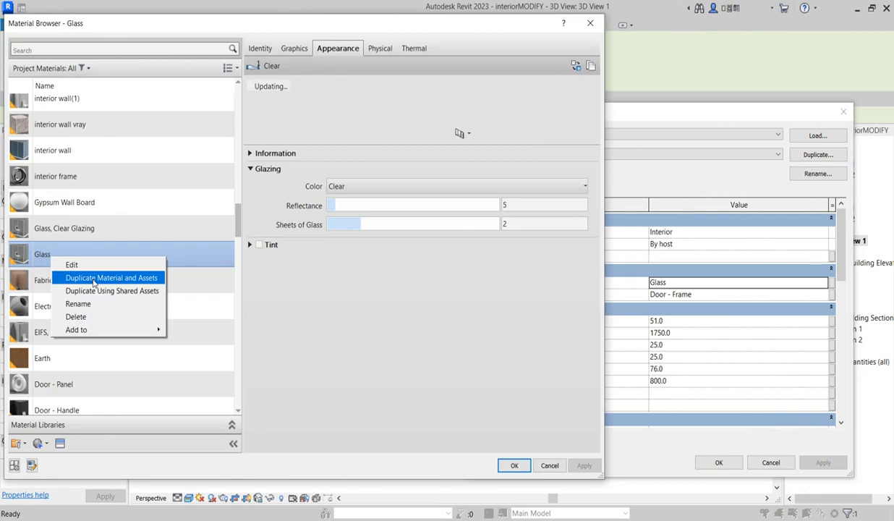
pyautogui.click(93, 277)
# Replace the duplicated glass material's appearance with a dark bamboo Wood asset and apply it to the door type
pyautogui.click(575, 66)
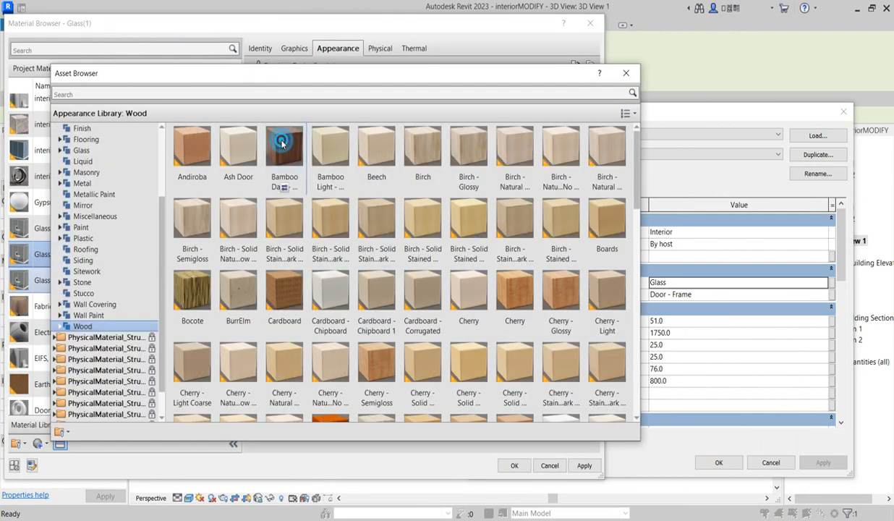
pyautogui.click(626, 73)
pyautogui.click(513, 465)
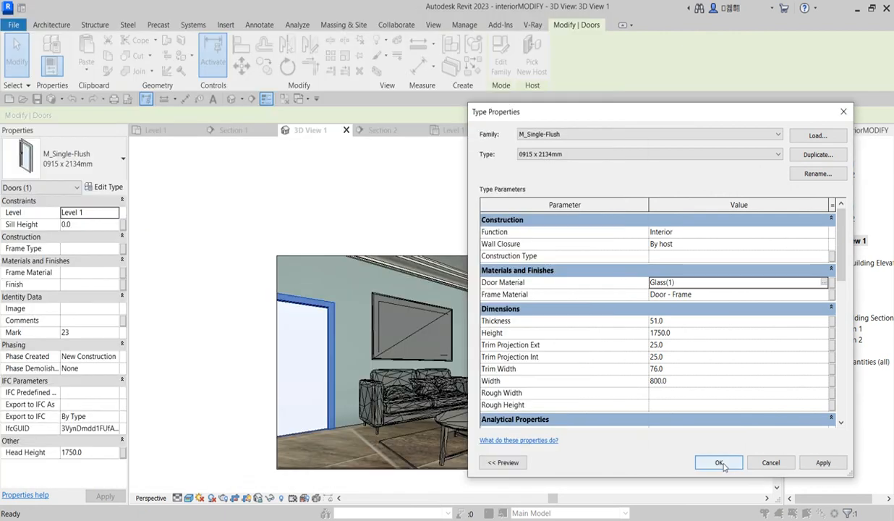
pyautogui.click(720, 463)
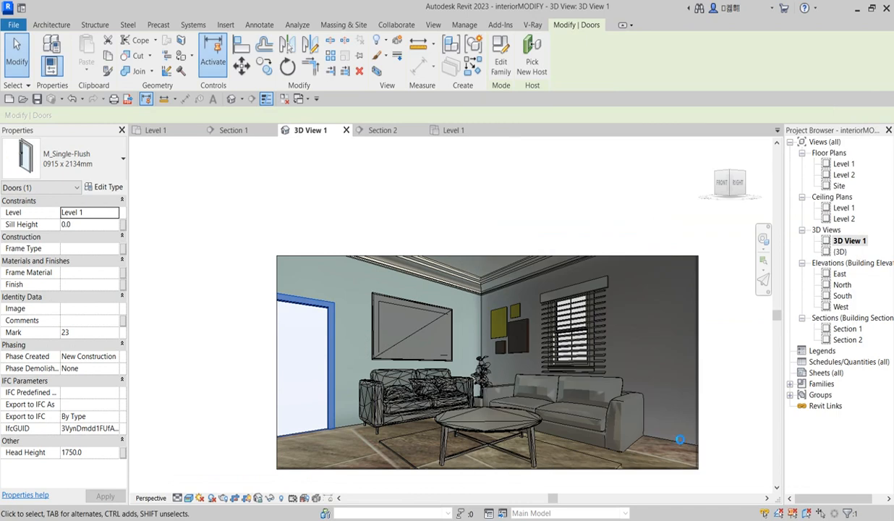
# Import Light Wall 007 from Chaos Cosmos and place it in the Level 1 floor plan on the wall beside the corner plant
pyautogui.click(843, 164)
pyautogui.doubleClick(843, 164)
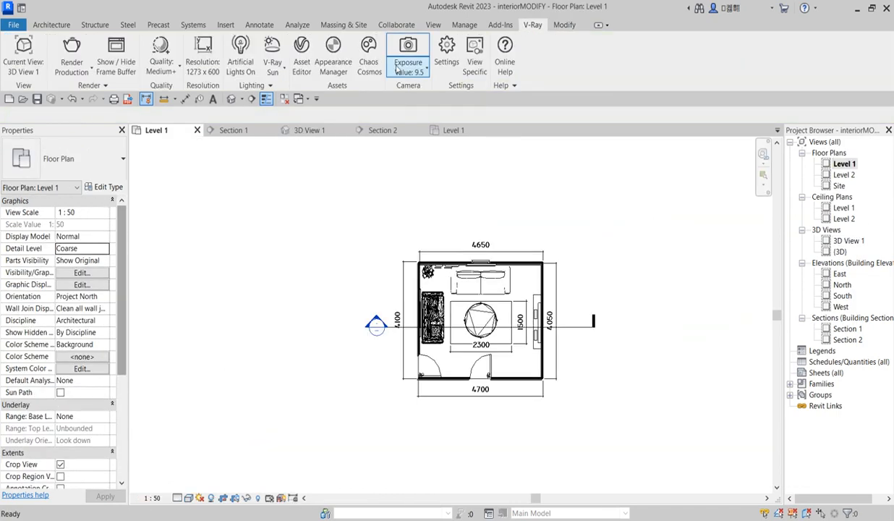
pyautogui.click(369, 51)
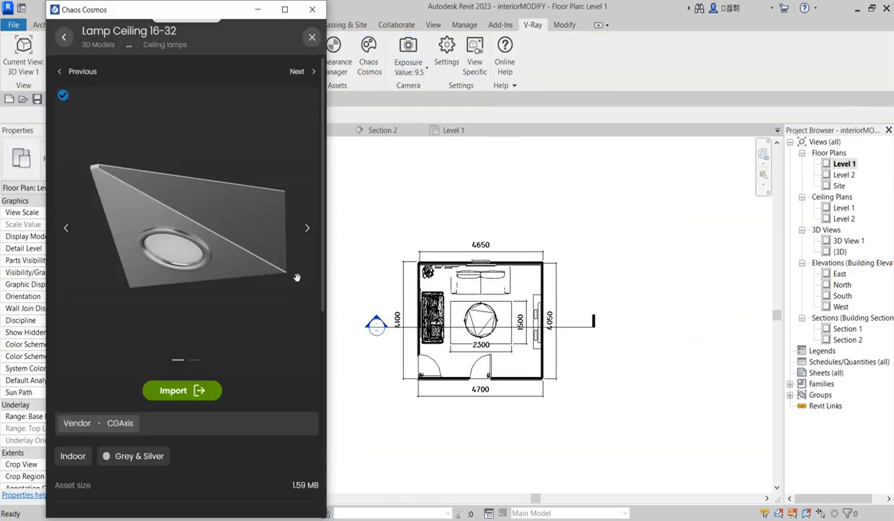
pyautogui.click(311, 38)
pyautogui.scroll(-5, 249, 339)
pyautogui.scroll(-4, 246, 391)
pyautogui.scroll(-3, 247, 392)
pyautogui.click(196, 426)
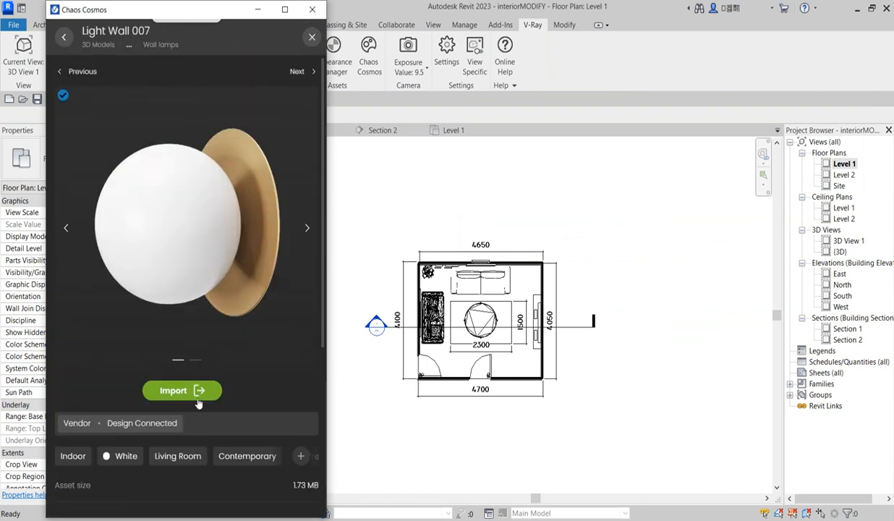
pyautogui.click(189, 391)
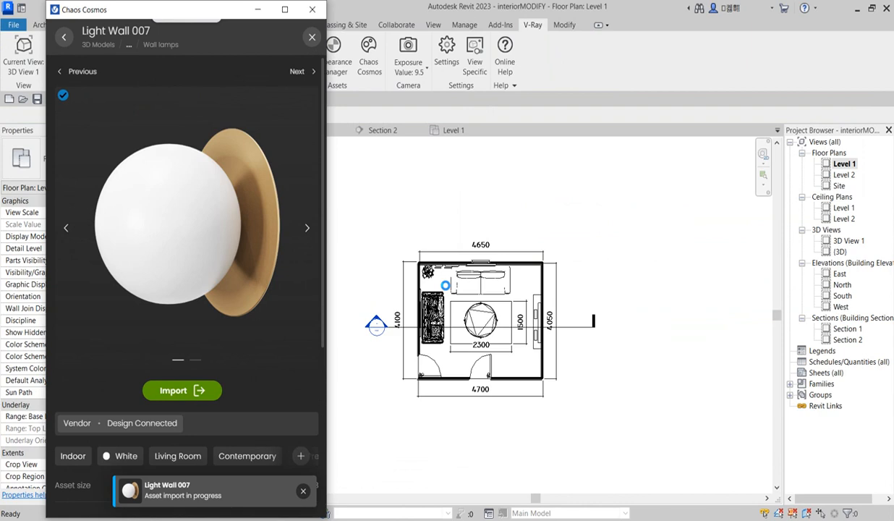
pyautogui.scroll(2, 445, 285)
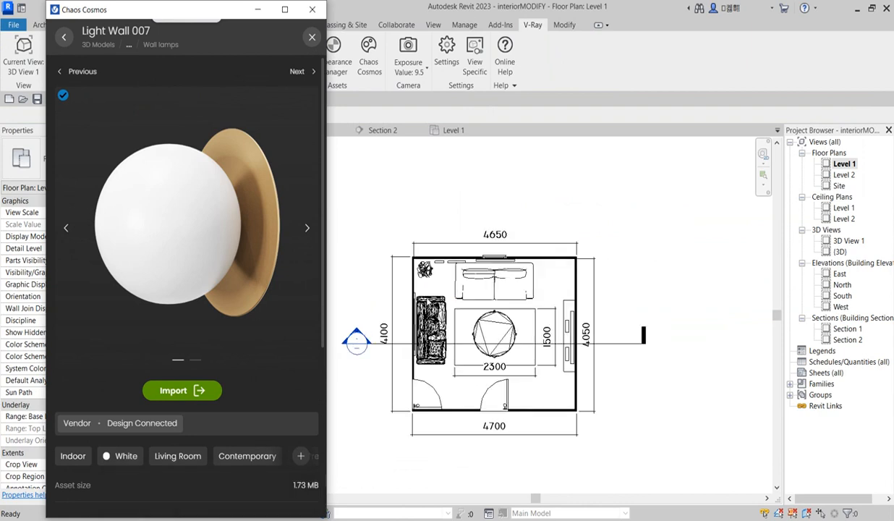
pyautogui.scroll(3, 417, 286)
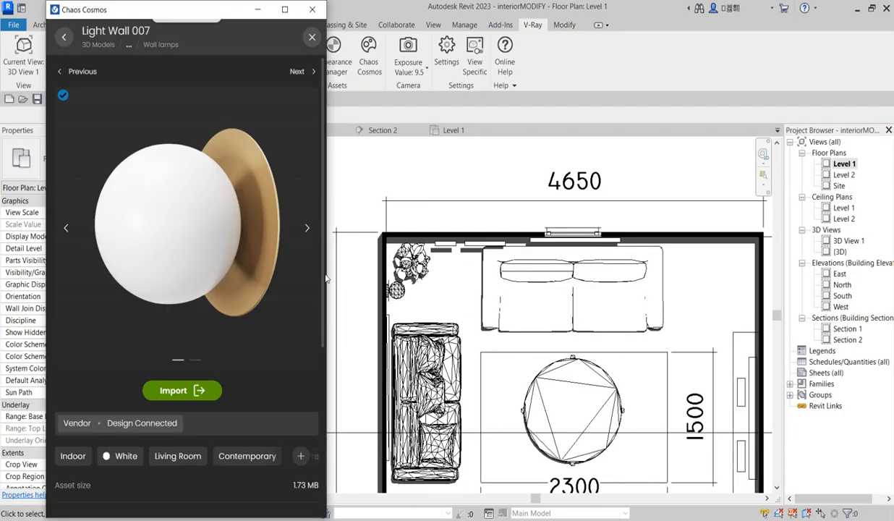
# Import Books 006 from Chaos Cosmos and place it on the centre of the round coffee table
pyautogui.click(99, 48)
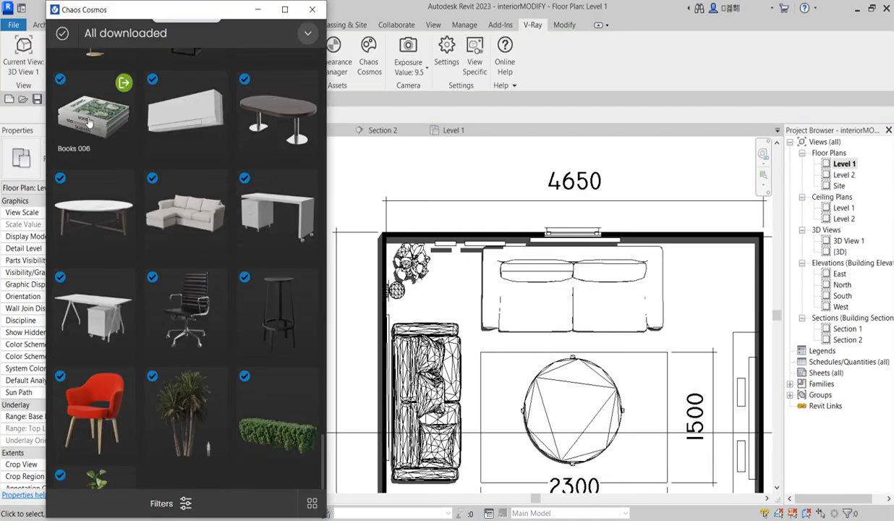
pyautogui.click(123, 83)
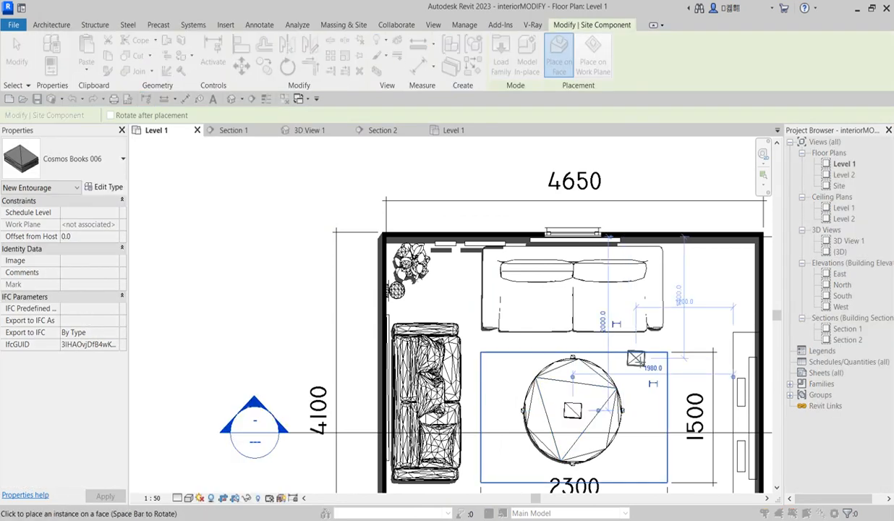
pyautogui.press('Escape')
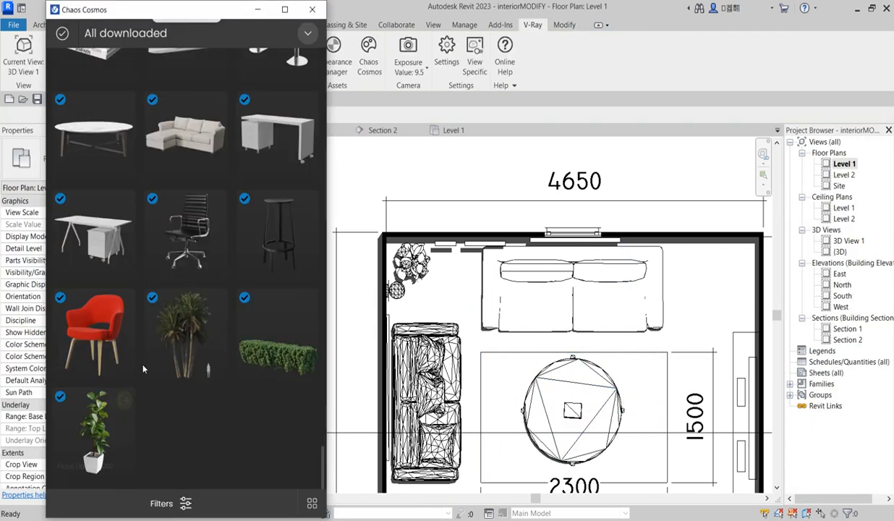
# Import Armchair 008 from Chaos Cosmos, place it in the free corner beside the two-seat sofa, and close the asset library
pyautogui.scroll(3, 137, 352)
pyautogui.scroll(-3, 148, 321)
pyautogui.click(125, 302)
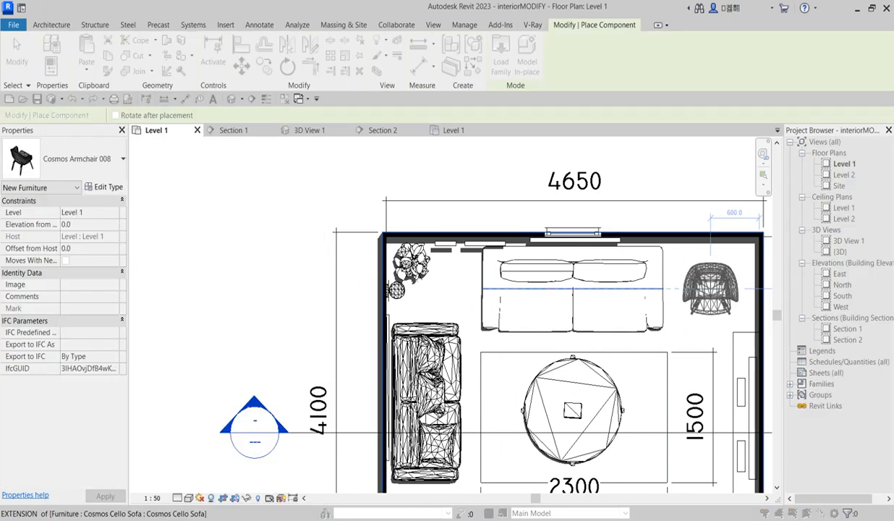
pyautogui.click(708, 288)
pyautogui.click(312, 10)
pyautogui.press('Escape')
# Place the armchair in the free corner beside the two-seat sofa and try to rotate it about its centre with Copy enabled
pyautogui.click(716, 296)
pyautogui.press('r')
pyautogui.press('o')
pyautogui.click(711, 181)
pyautogui.click(721, 168)
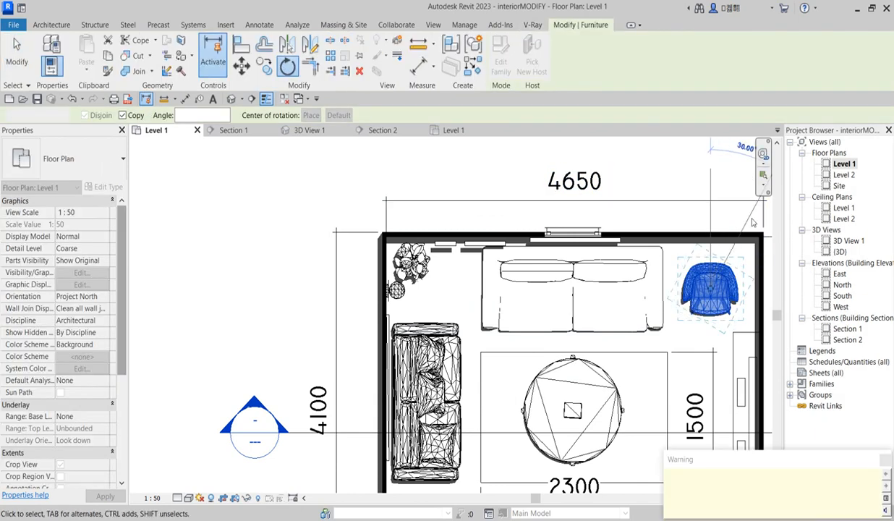
pyautogui.moveTo(672, 343); pyautogui.dragTo(519, 338, button='middle')
pyautogui.scroll(-2, 519, 338)
pyautogui.click(287, 66)
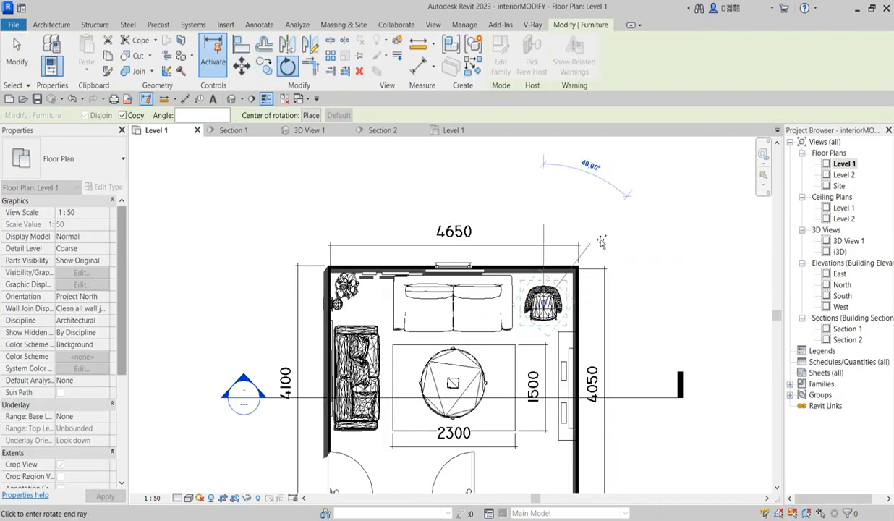
pyautogui.click(569, 230)
pyautogui.click(568, 230)
# Edit the armchair family in its Ref. Level plan, delete the unwanted armchair geometry, and load the family back into the project
pyautogui.click(502, 62)
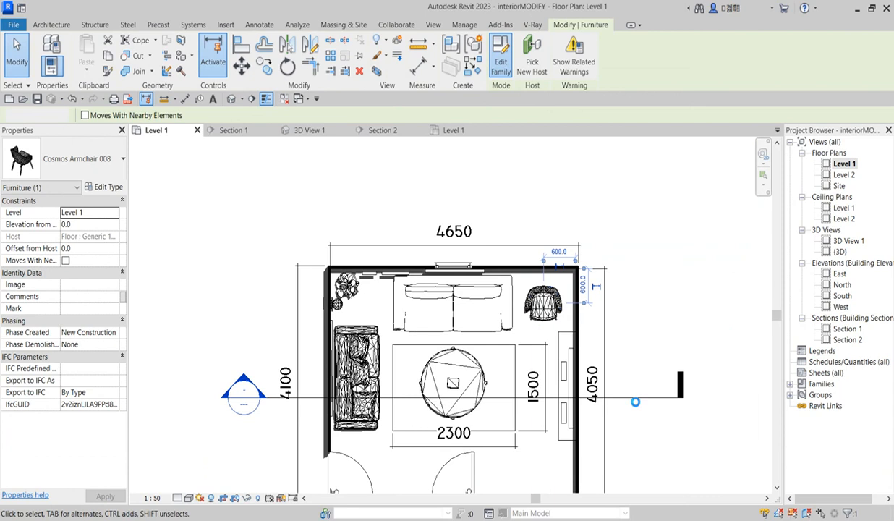
pyautogui.doubleClick(837, 164)
pyautogui.click(463, 307)
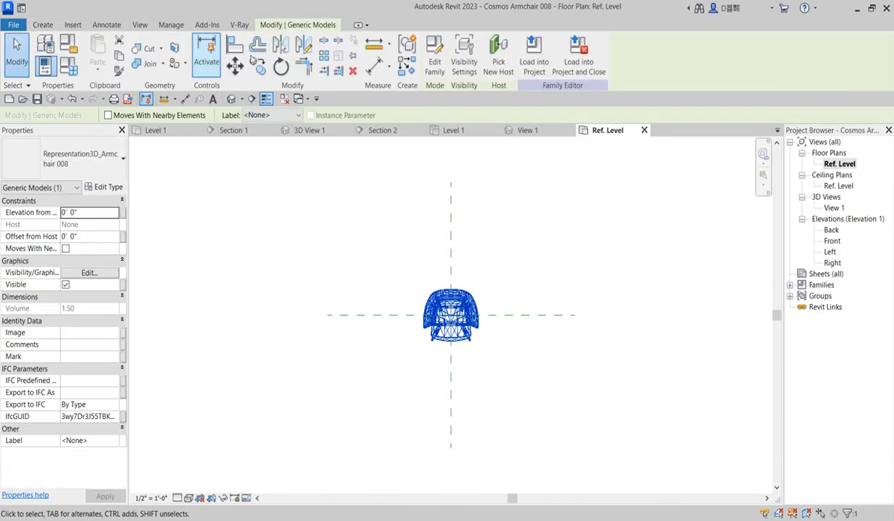
pyautogui.scroll(3, 470, 288)
pyautogui.click(470, 288)
pyautogui.press('Delete')
pyautogui.click(437, 55)
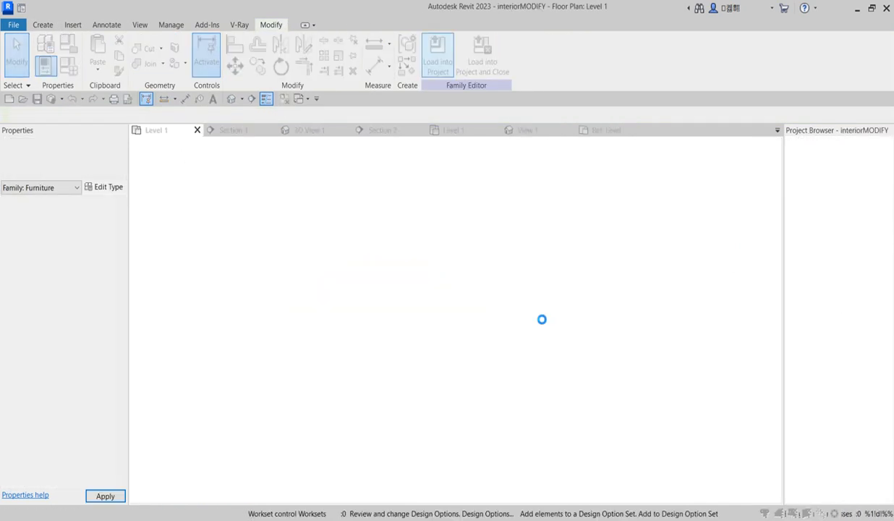
# Open 3D View 1 and check the armchair's position and orientation in the room perspective
pyautogui.click(850, 242)
pyautogui.doubleClick(850, 242)
pyautogui.scroll(-2, 508, 383)
pyautogui.click(564, 378)
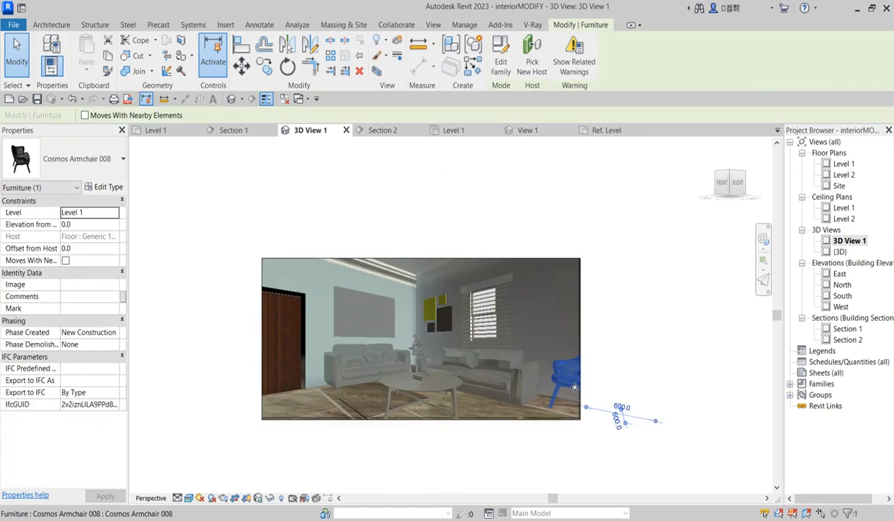
pyautogui.click(539, 425)
# Configure V-Ray with 1067 x 600 resolution, Medium+ quality, and automatic exposure and white balance, and start a production render of 3D View 1
pyautogui.click(530, 26)
pyautogui.click(202, 50)
pyautogui.click(228, 116)
pyautogui.click(217, 145)
pyautogui.click(150, 168)
pyautogui.click(278, 75)
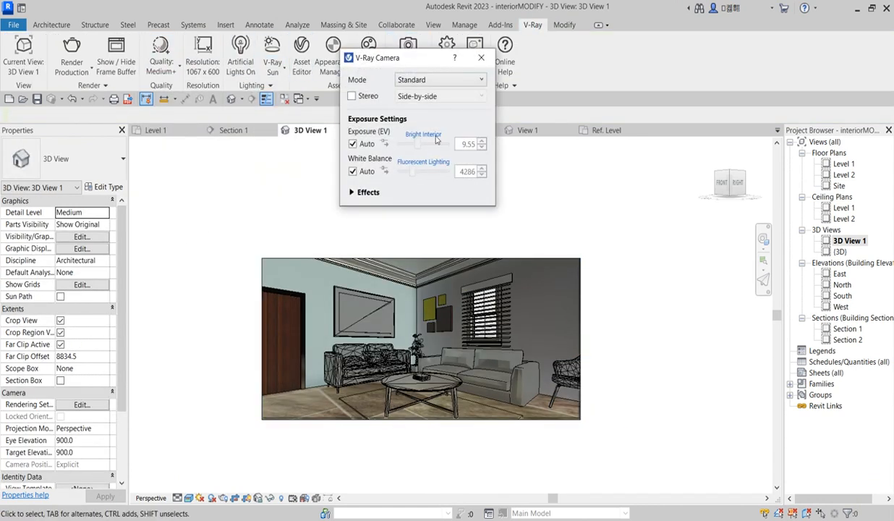
pyautogui.click(72, 52)
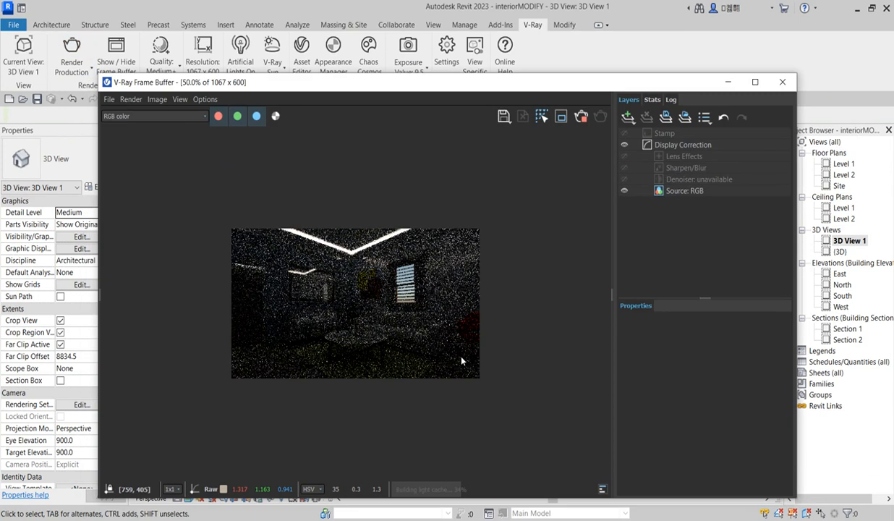